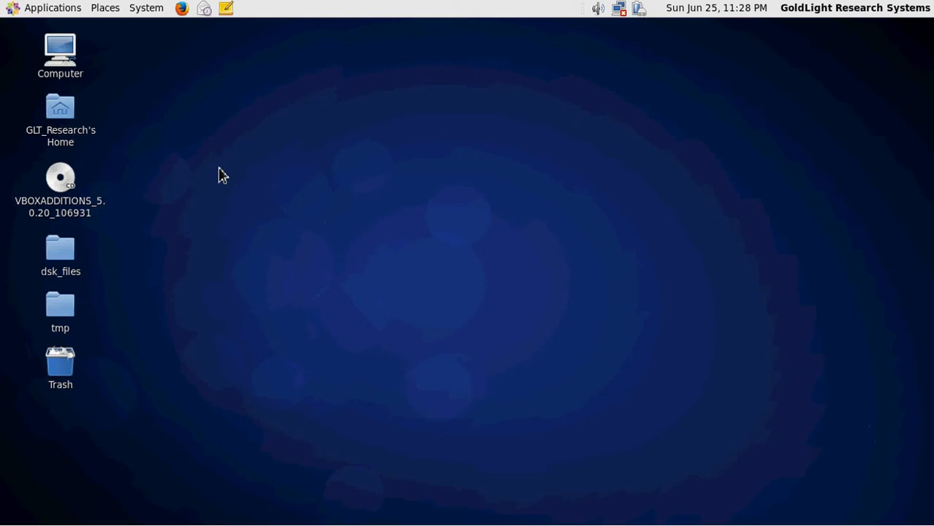
Create a folder named test_inv on the desktop and open it, moving its window slightly higher
{"action": "right_click", "coordinate": [200, 163]}
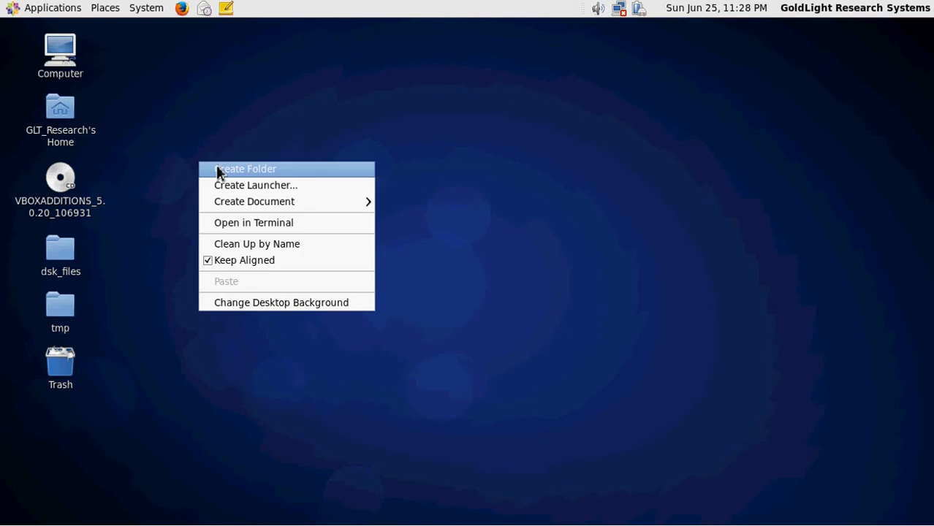
{"action": "left_click", "coordinate": [233, 171]}
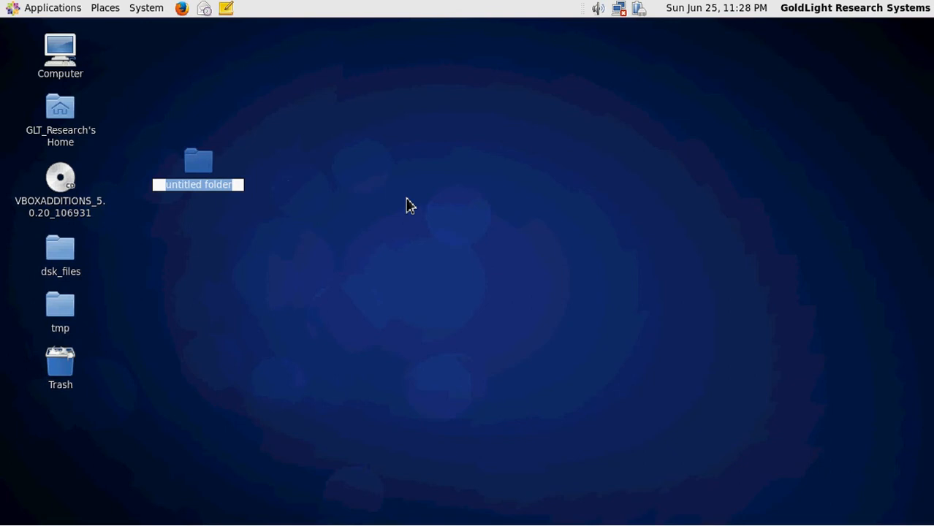
{"action": "type", "text": "tes"}
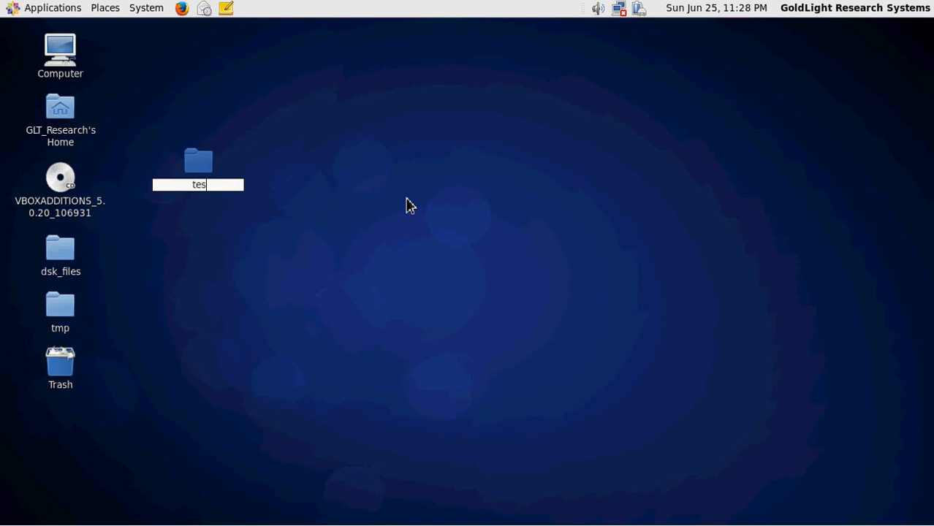
{"action": "type", "text": "t_inv"}
{"action": "key", "text": "Return"}
{"action": "key", "text": "Return"}
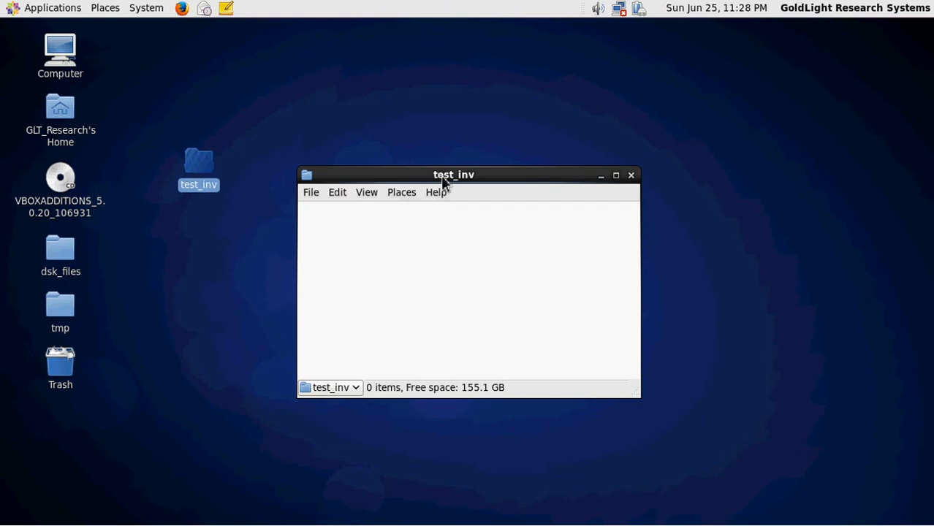
{"action": "left_click_drag", "start_coordinate": [442, 177], "coordinate": [438, 133]}
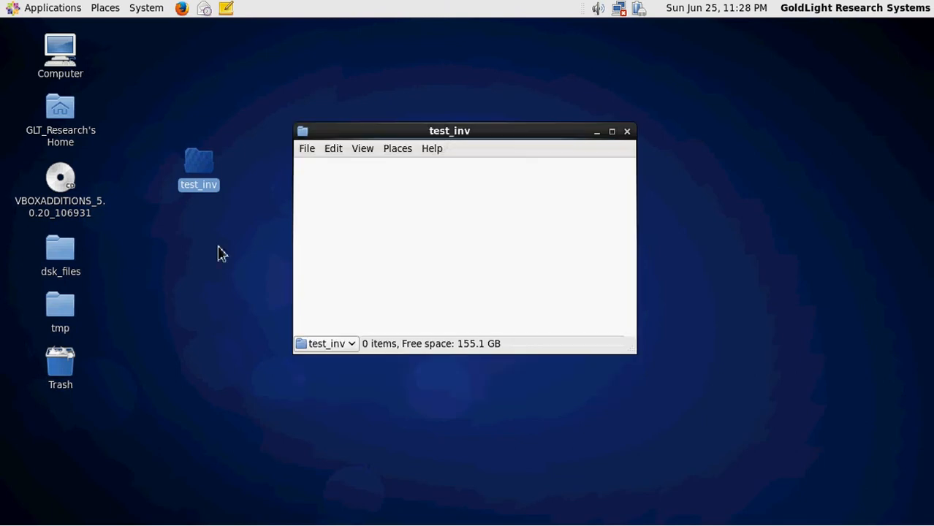
Copy lib.defs from the test_inv_syn folder inside dsk_files into the new desktop test_inv folder
{"action": "double_click", "coordinate": [63, 263]}
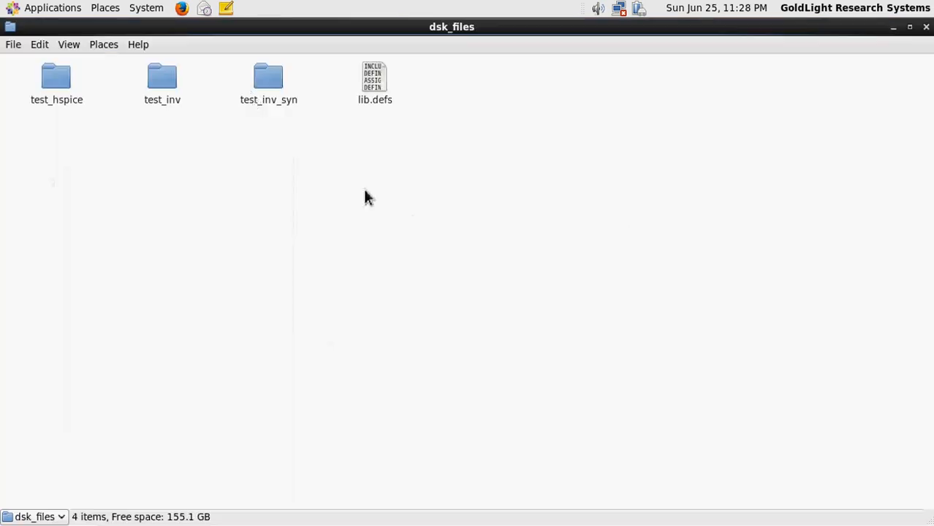
{"action": "double_click", "coordinate": [252, 93]}
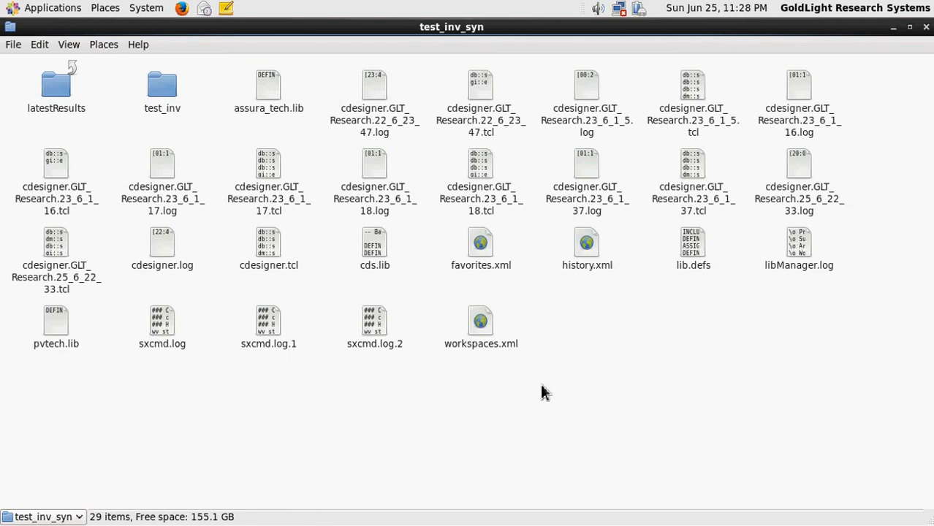
{"action": "left_click", "coordinate": [693, 245]}
{"action": "key", "text": "ctrl+c"}
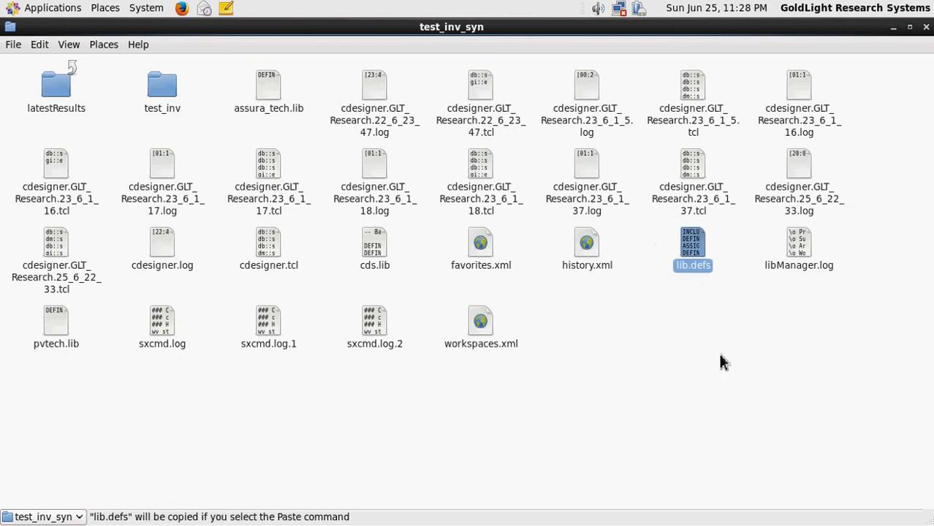
{"action": "left_click", "coordinate": [927, 26]}
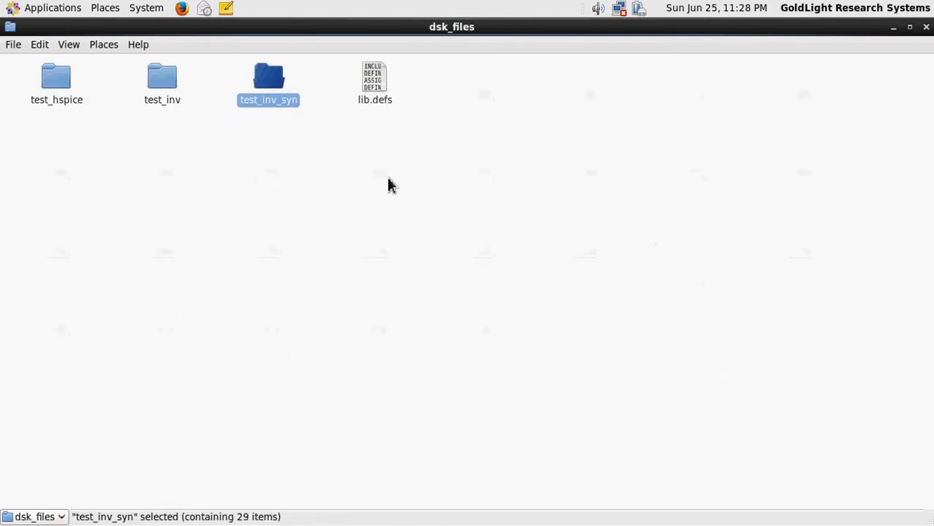
{"action": "left_click", "coordinate": [893, 27]}
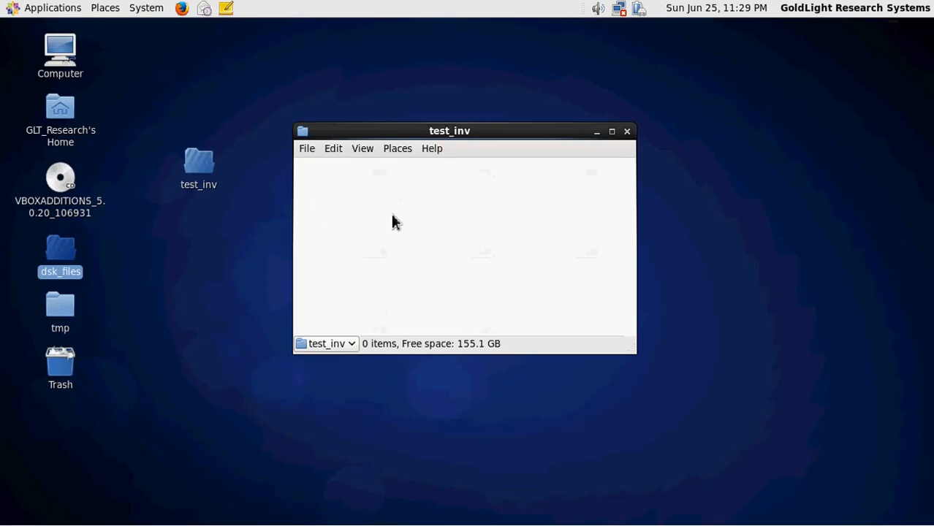
{"action": "key", "text": "ctrl+v"}
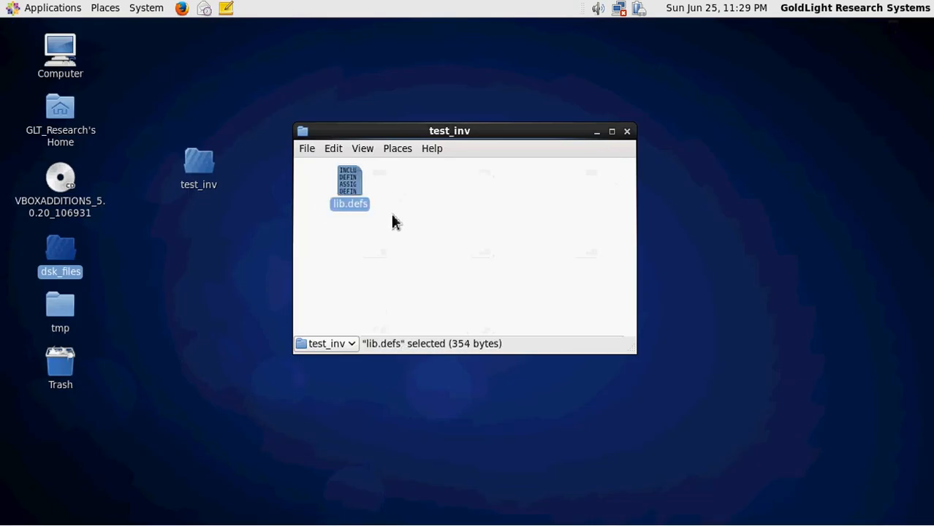
Open the copied lib.defs as text and review its INCLUDE and NCSU FreePDK45 library definition lines
{"action": "right_click", "coordinate": [345, 183]}
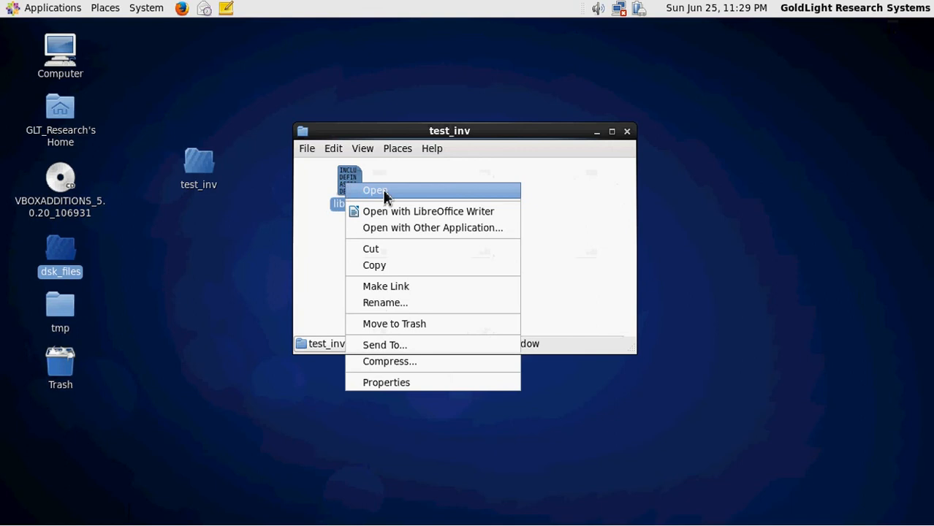
{"action": "left_click", "coordinate": [382, 191]}
{"action": "left_click", "coordinate": [431, 297]}
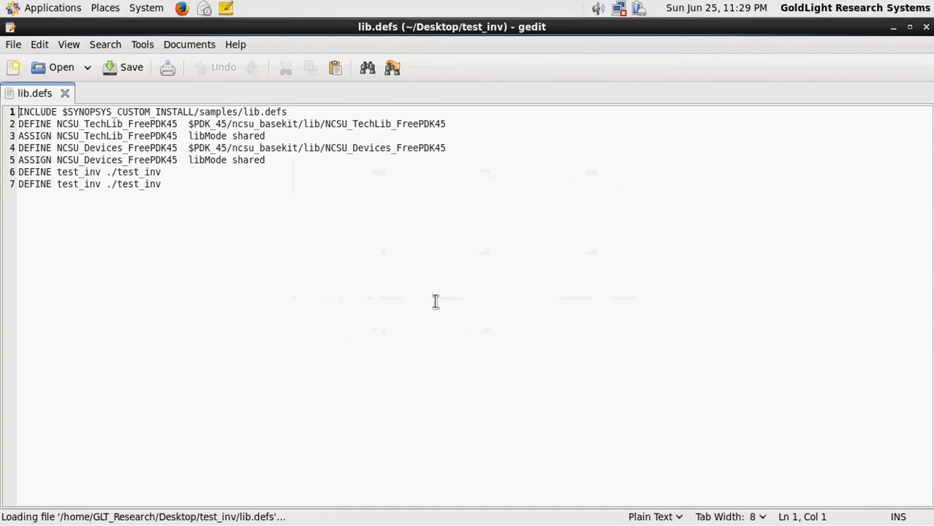
{"action": "left_click_drag", "start_coordinate": [303, 111], "coordinate": [9, 115]}
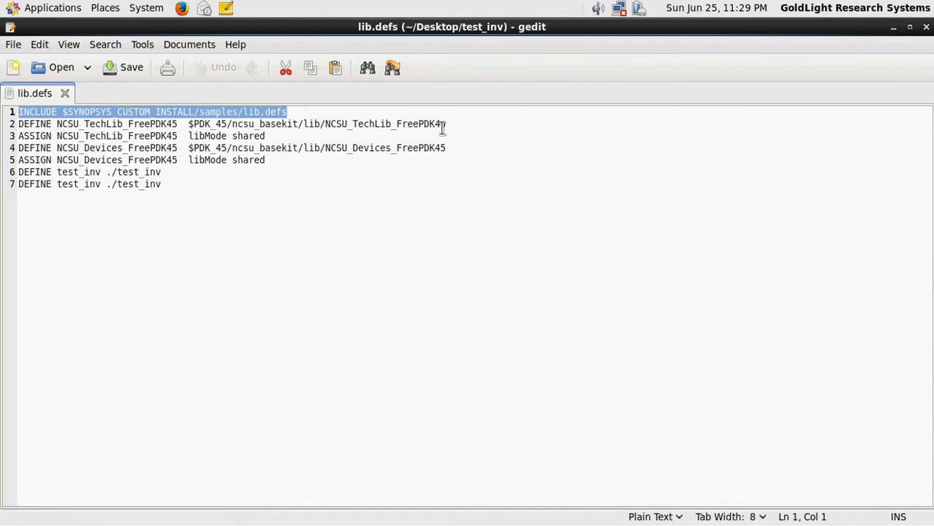
{"action": "left_click_drag", "start_coordinate": [458, 124], "coordinate": [69, 114]}
{"action": "left_click", "coordinate": [158, 184]}
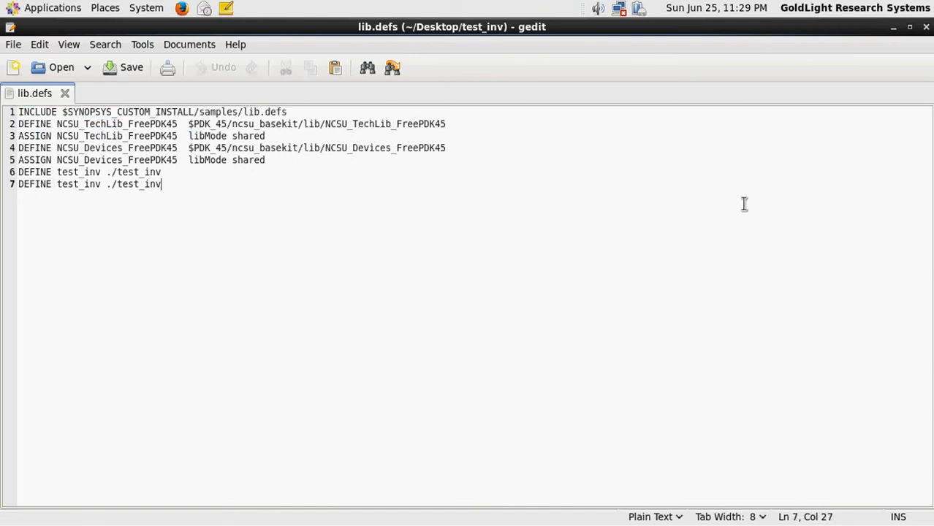
Delete the two "DEFINE test_inv ./test_inv" lines from lib.defs, save the file and minimize the editor
{"action": "left_click_drag", "start_coordinate": [213, 195], "coordinate": [23, 173]}
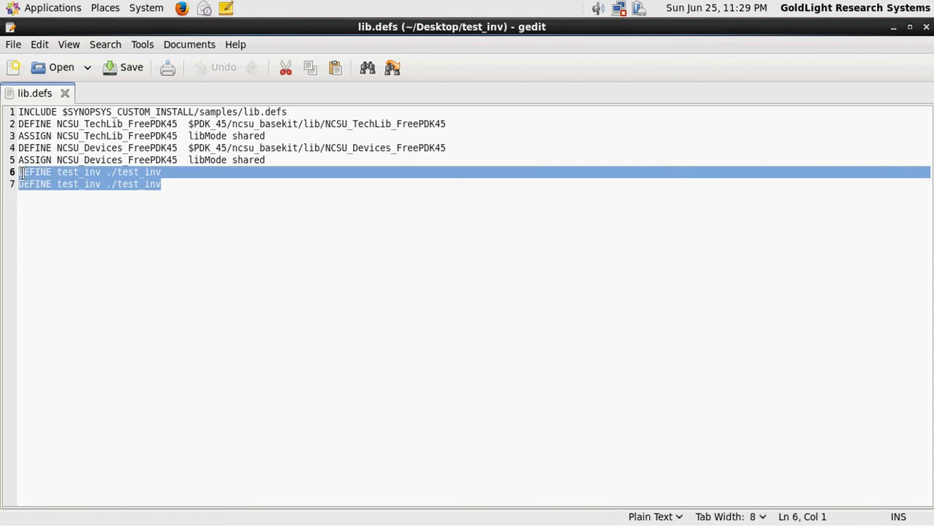
{"action": "key", "text": "Delete"}
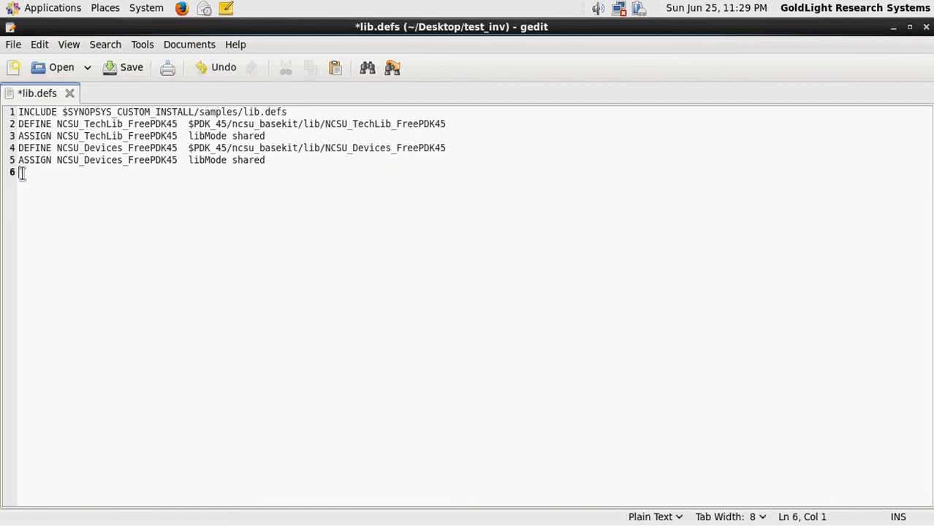
{"action": "key", "text": "ctrl+s"}
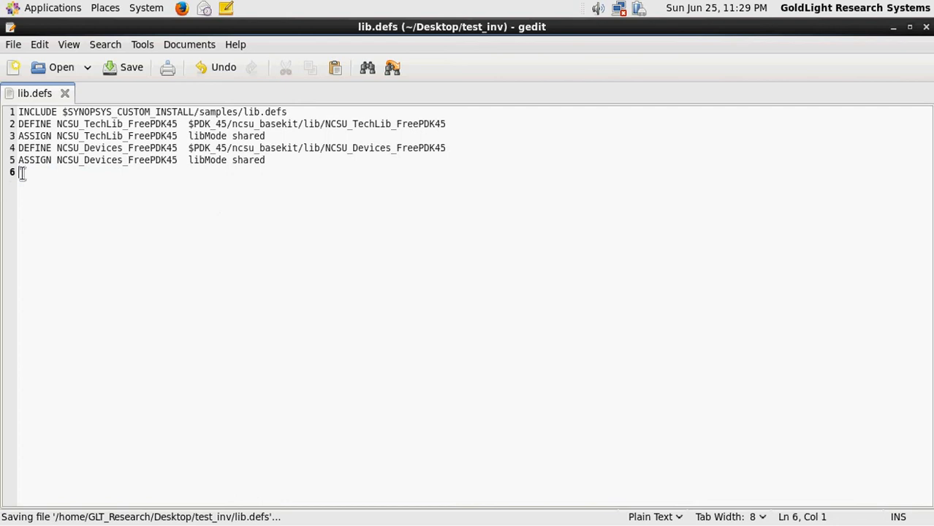
{"action": "left_click", "coordinate": [893, 33]}
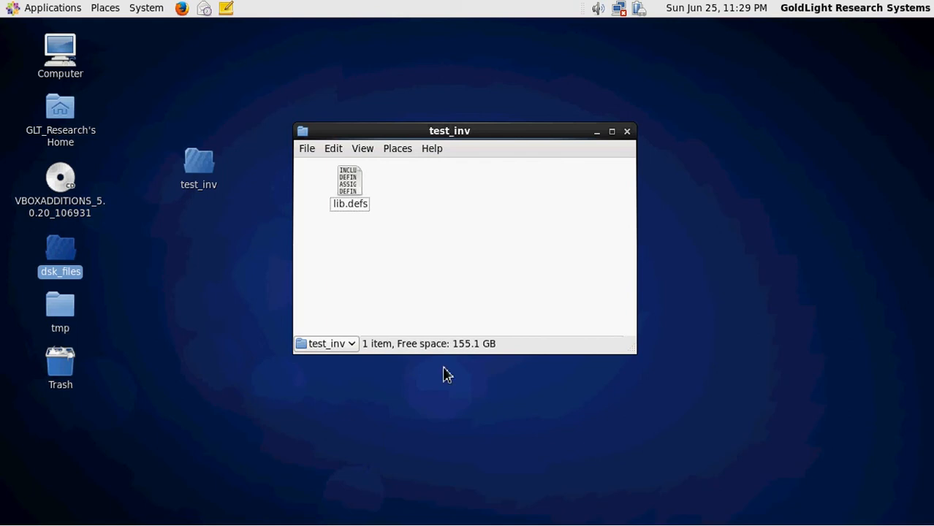
Open a terminal in the test_inv folder and launch Custom Designer with the command cdesigner&
{"action": "right_click", "coordinate": [437, 188]}
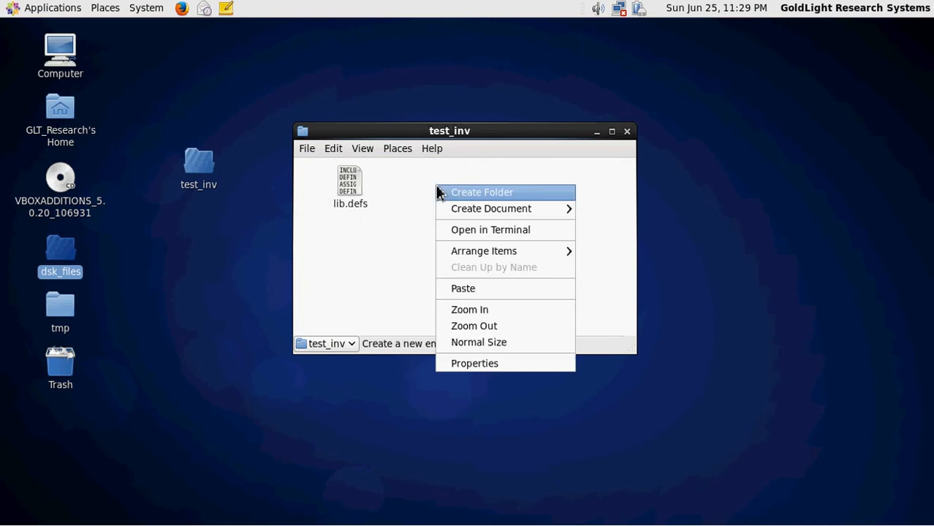
{"action": "left_click", "coordinate": [503, 231]}
{"action": "type", "text": "cdesigner&"}
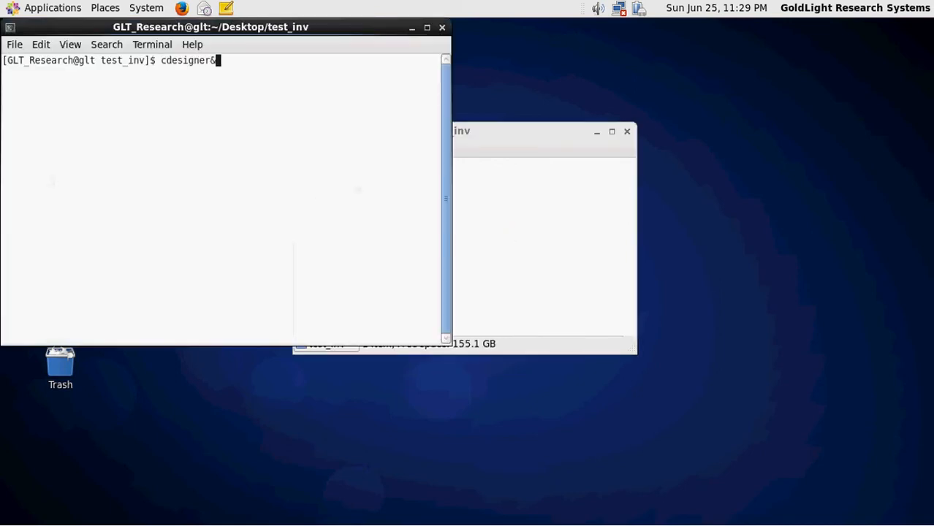
{"action": "key", "text": "Return"}
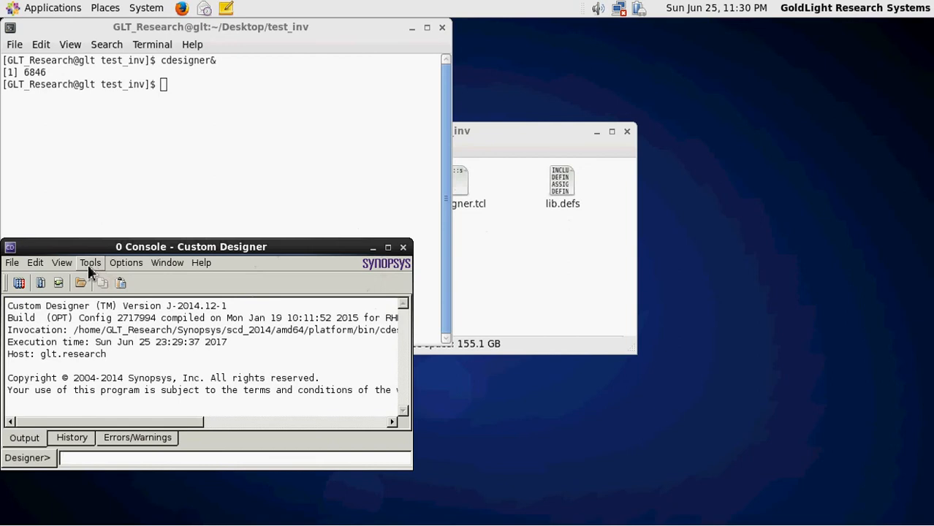
Open the Library Manager from the Custom Designer console and move its window clear of the console
{"action": "left_click", "coordinate": [88, 264]}
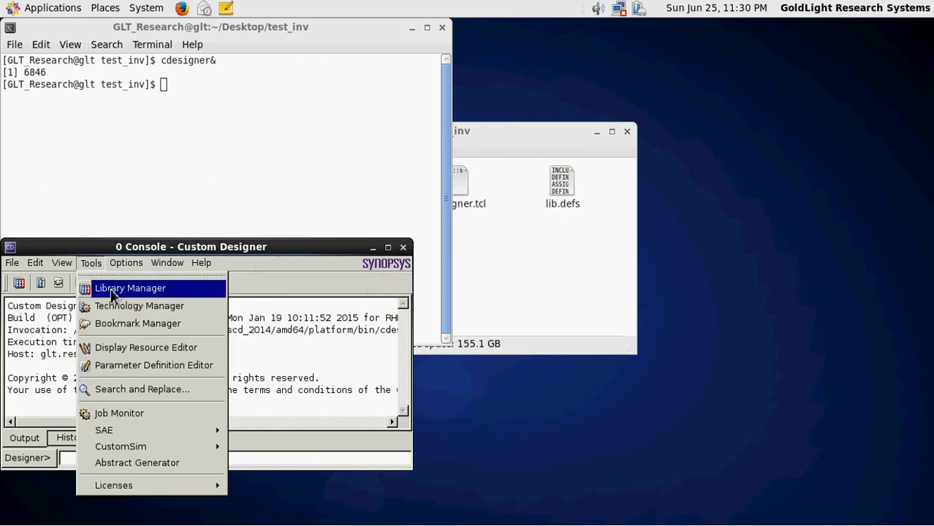
{"action": "left_click", "coordinate": [113, 291]}
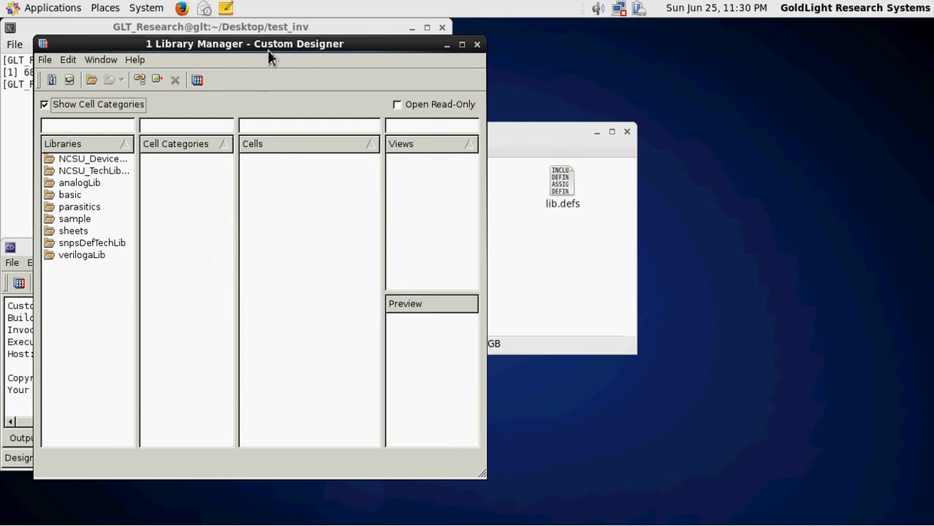
{"action": "left_click_drag", "start_coordinate": [267, 50], "coordinate": [559, 62]}
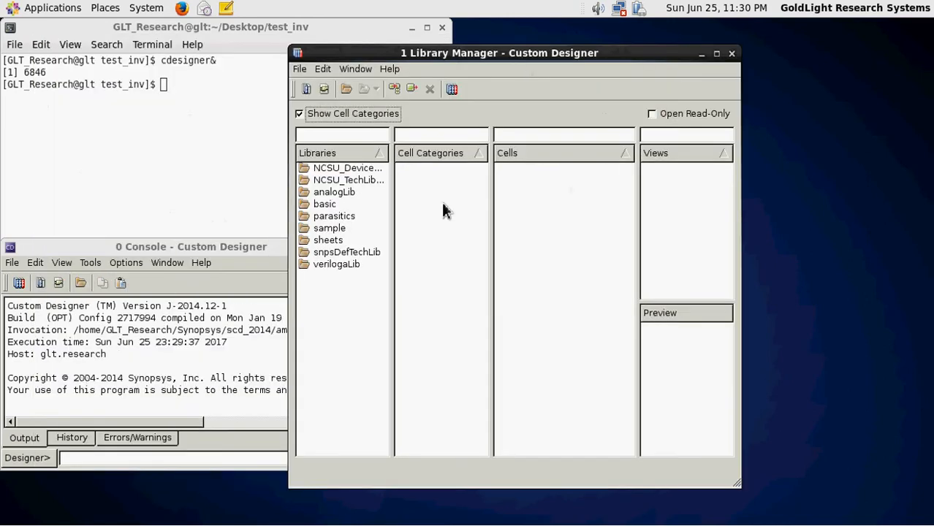
Start a new library named inv_test and set its technology option to Attach
{"action": "left_click", "coordinate": [303, 73]}
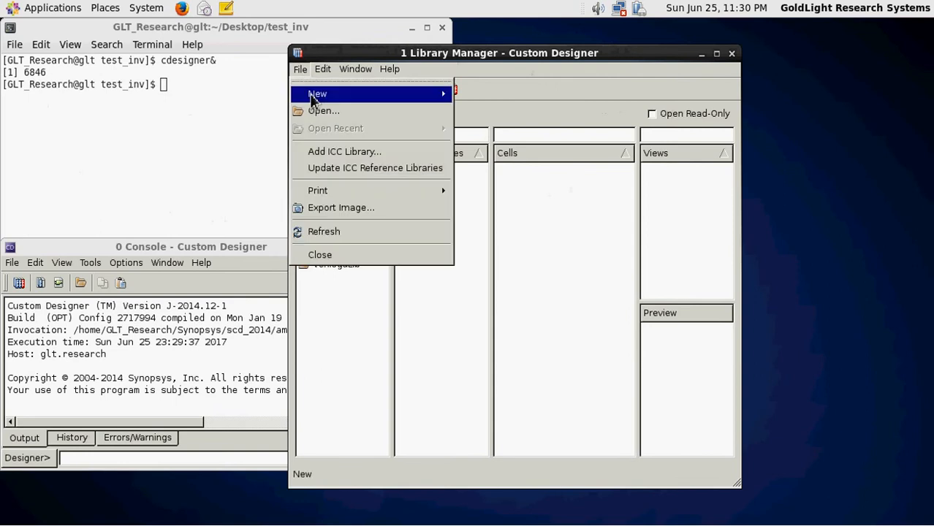
{"action": "mouse_move", "coordinate": [311, 96]}
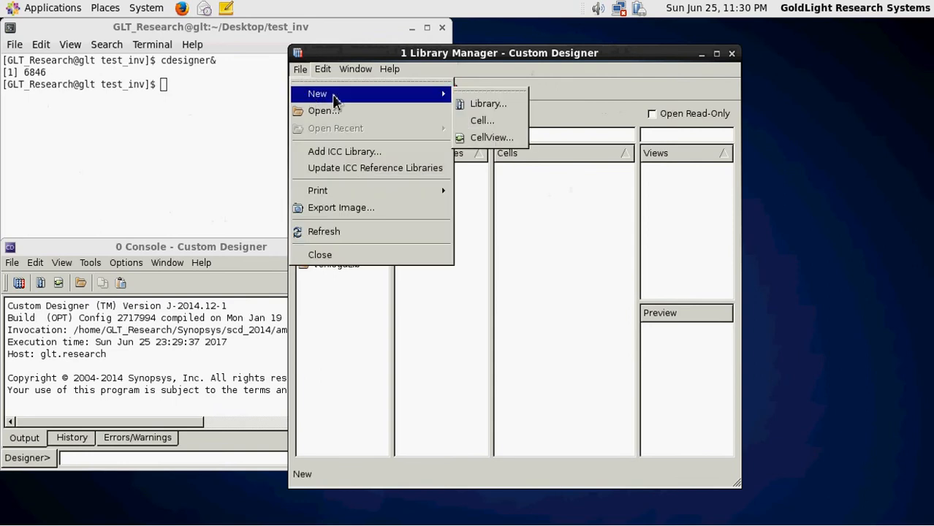
{"action": "left_click", "coordinate": [501, 106]}
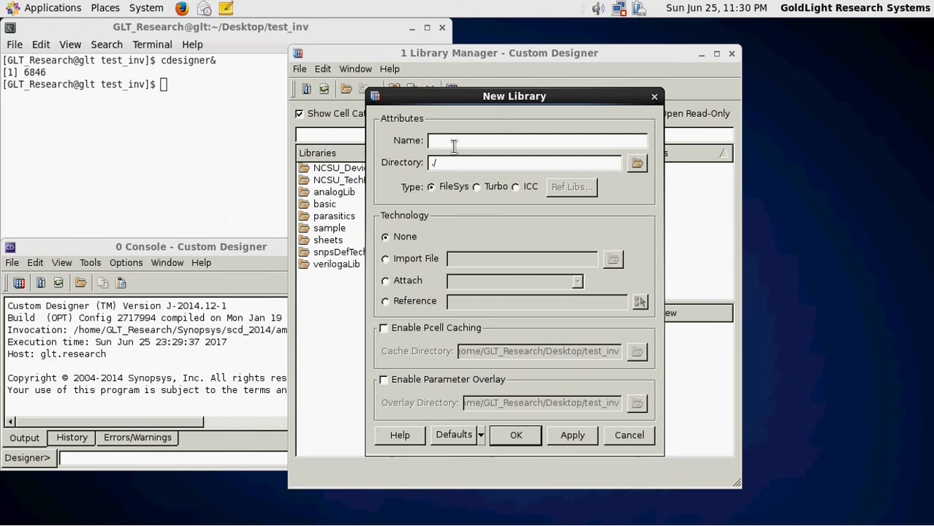
{"action": "type", "text": "inv_test"}
{"action": "left_click", "coordinate": [411, 283]}
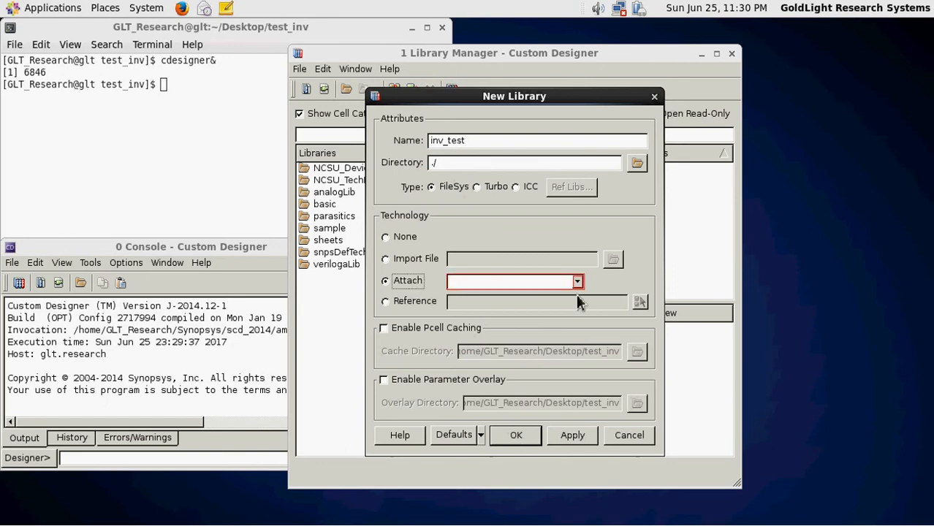
Try to create the inv_test library with NCSU_Devices_FreePDK45 as the attached technology
{"action": "left_click", "coordinate": [577, 283]}
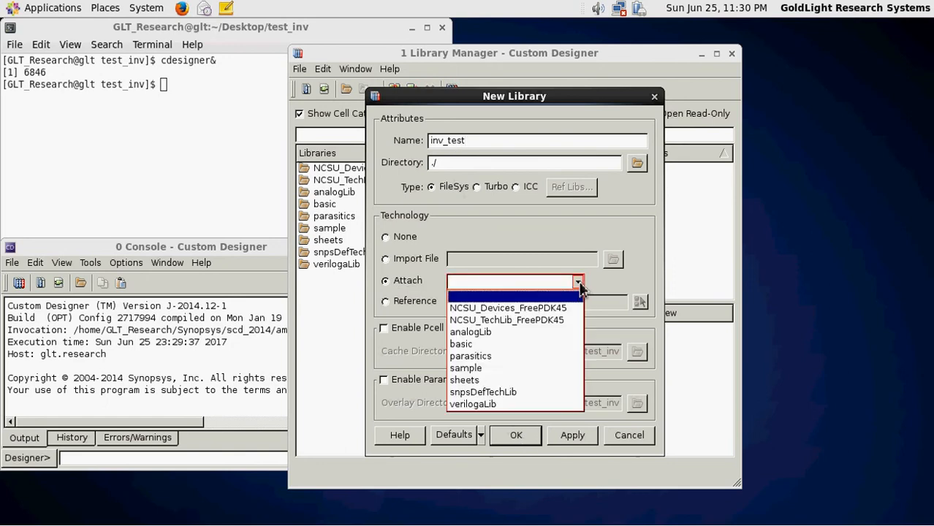
{"action": "left_click", "coordinate": [517, 310]}
{"action": "left_click", "coordinate": [567, 435]}
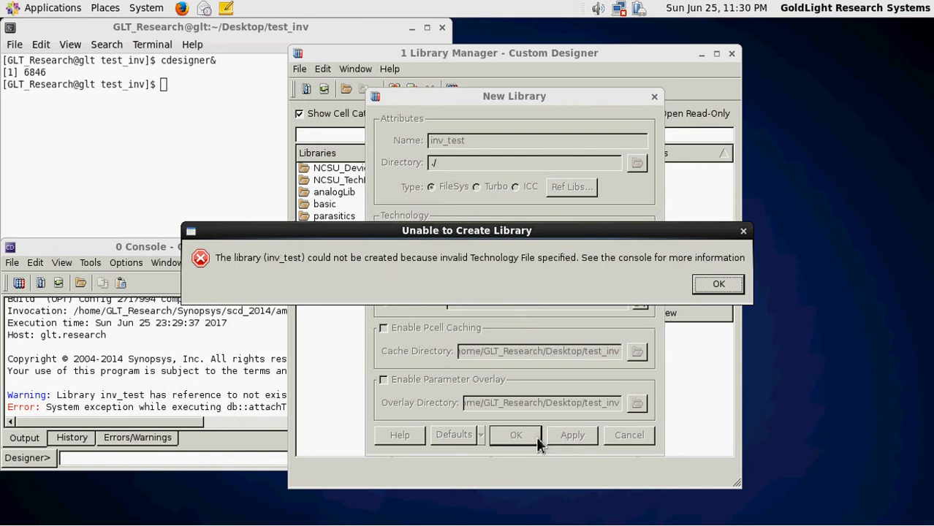
{"action": "left_click", "coordinate": [712, 285]}
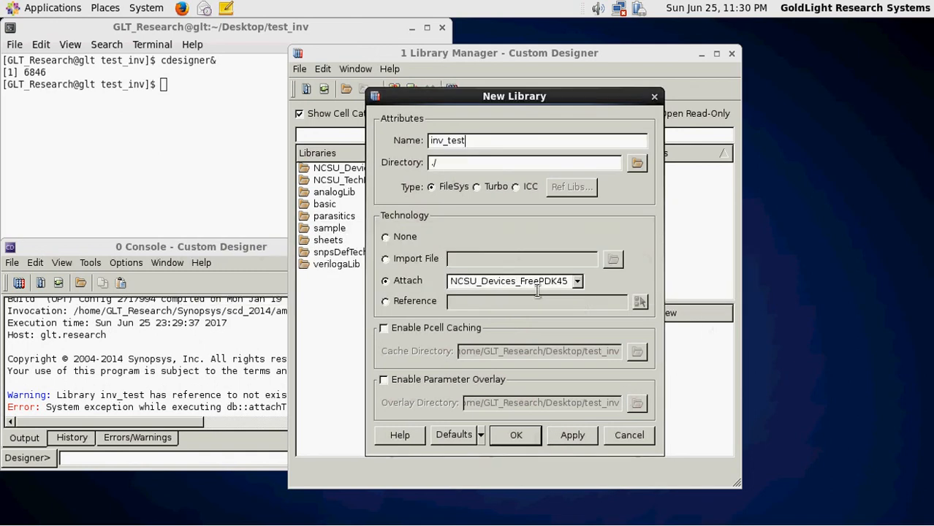
Set the attached technology to NCSU_TechLib_FreePDK45 and create the inv_test library
{"action": "left_click", "coordinate": [577, 281]}
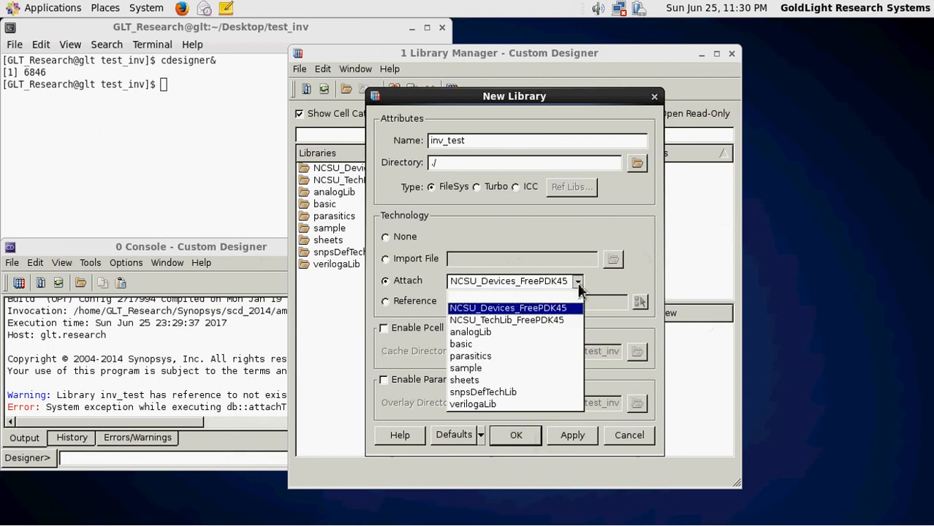
{"action": "left_click", "coordinate": [528, 323]}
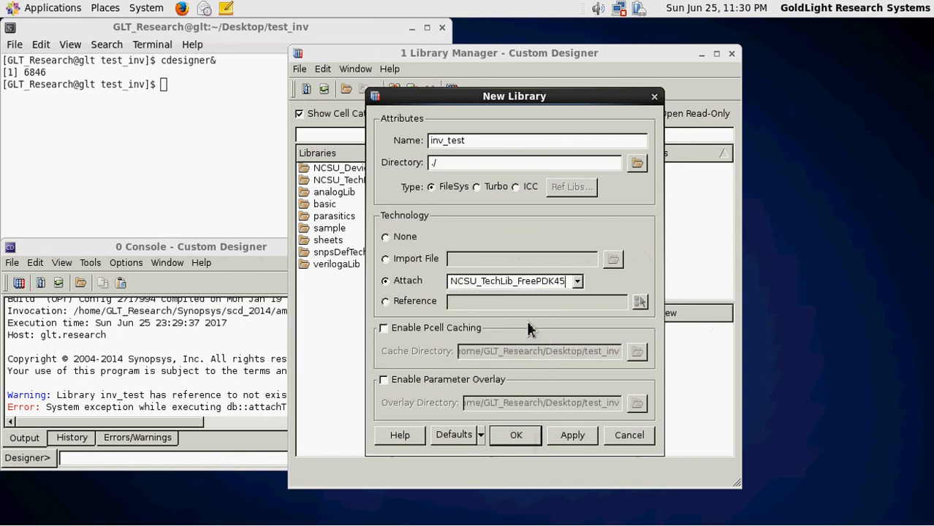
{"action": "left_click", "coordinate": [528, 437]}
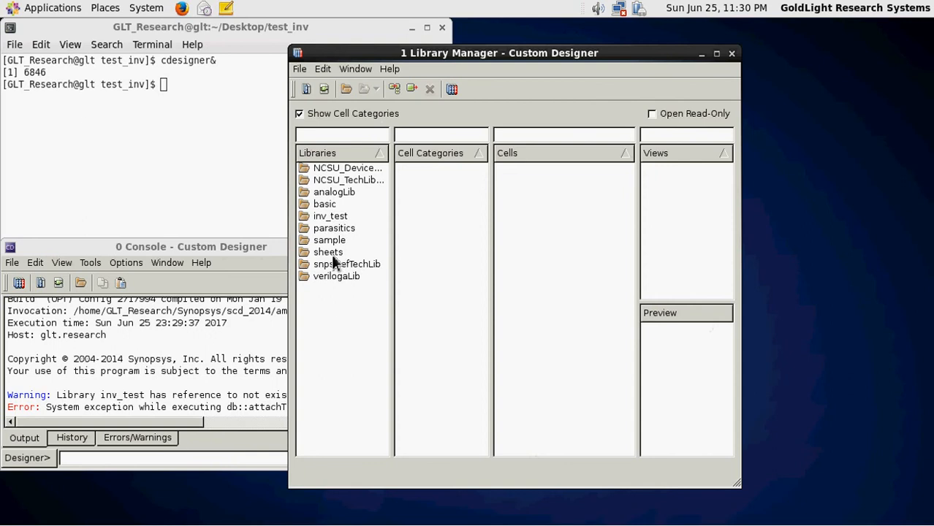
Create a new cell named inv_test_dc in the inv_test library
{"action": "left_click", "coordinate": [333, 221]}
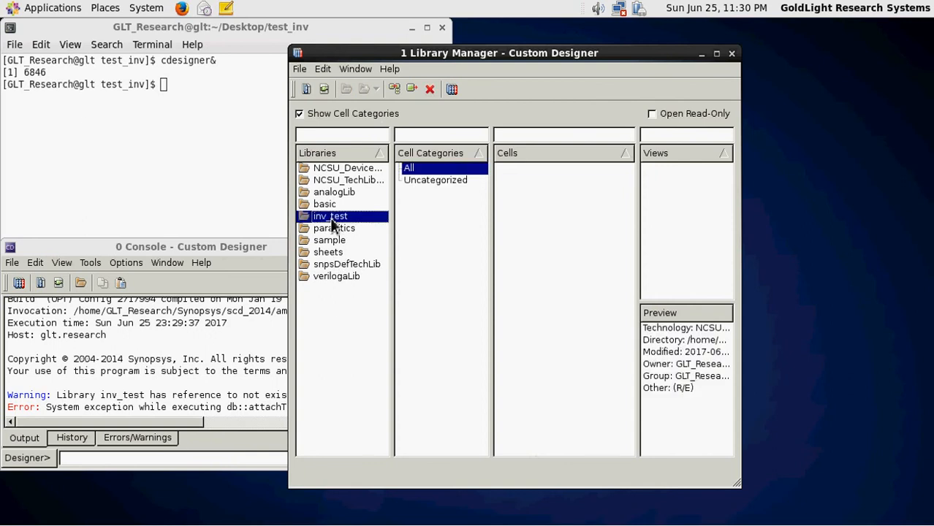
{"action": "left_click", "coordinate": [302, 69]}
{"action": "mouse_move", "coordinate": [438, 94]}
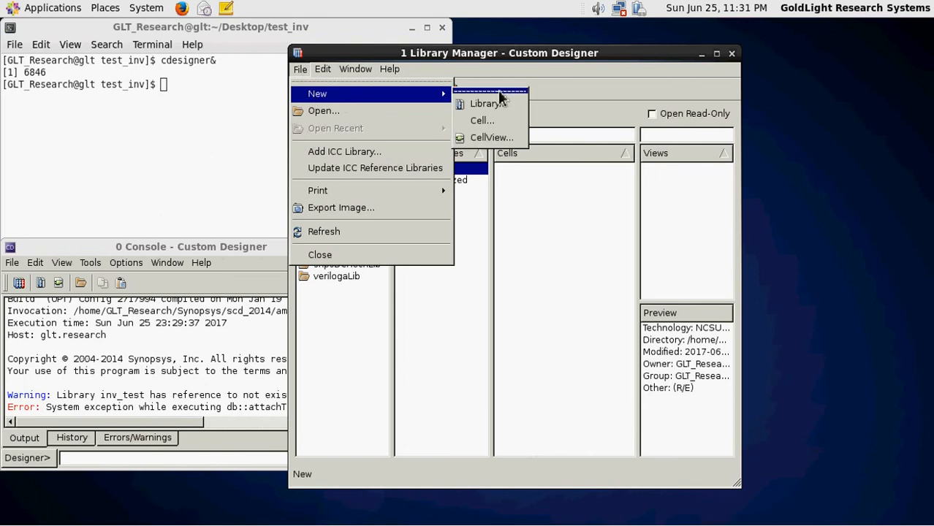
{"action": "left_click", "coordinate": [482, 120]}
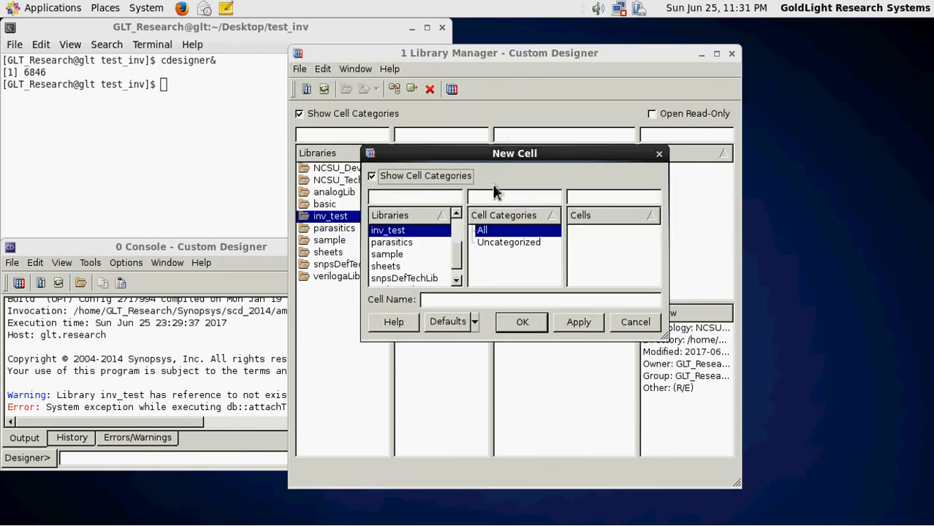
{"action": "left_click", "coordinate": [489, 300]}
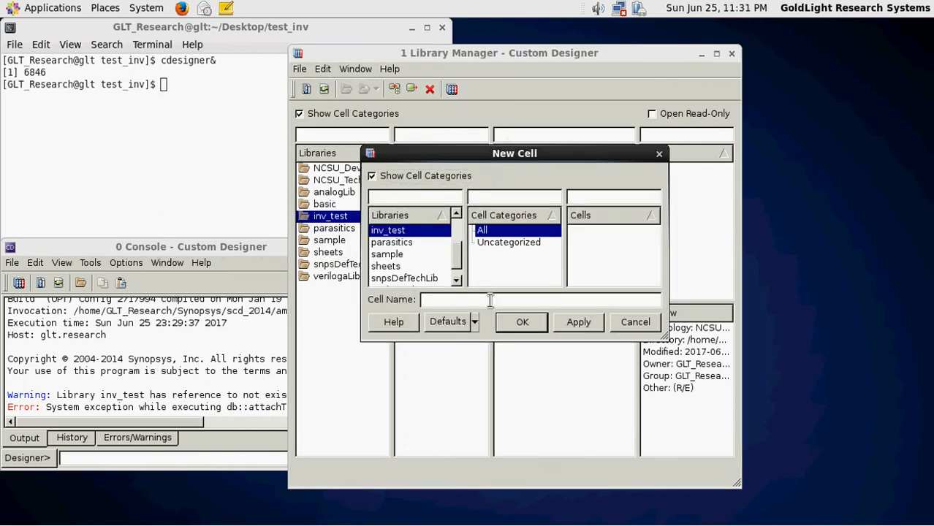
{"action": "type", "text": "inv_test_dc"}
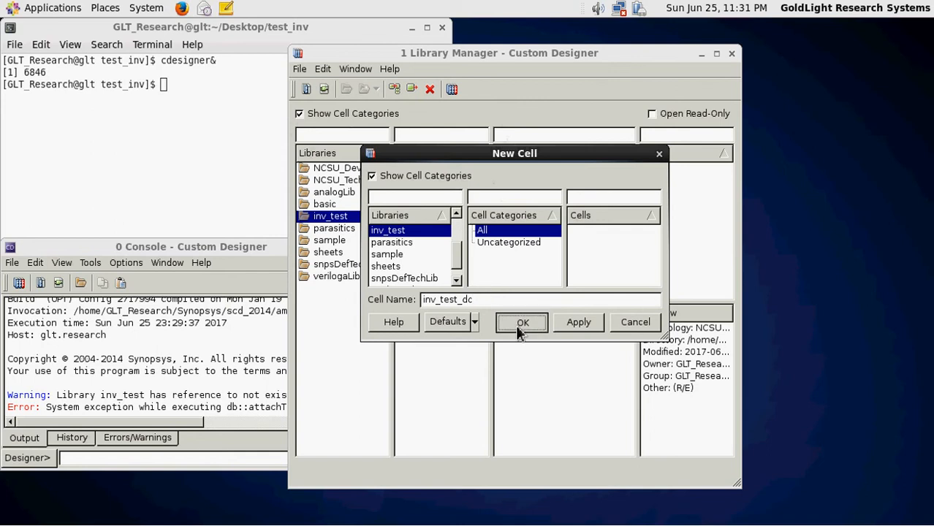
{"action": "left_click", "coordinate": [516, 323]}
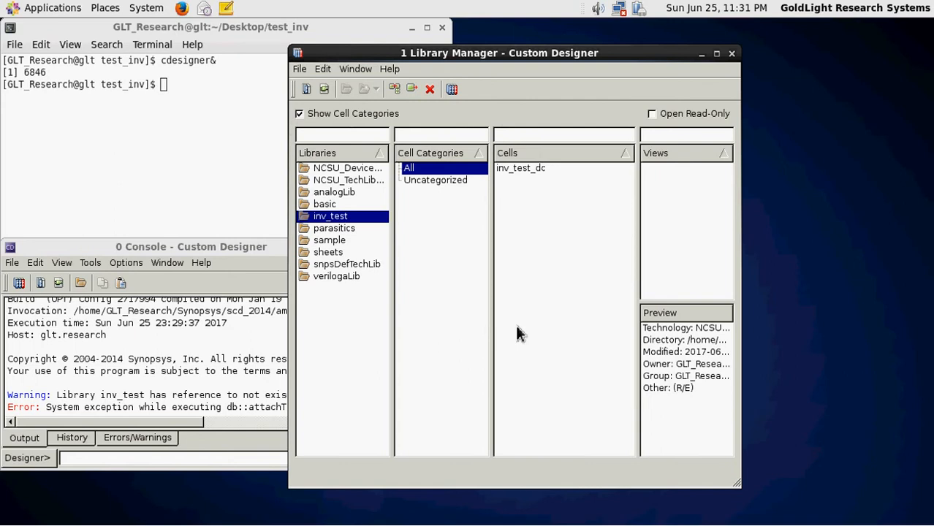
Create the inv_test_dc cell again in the inv_test library, overwriting the existing one
{"action": "left_click", "coordinate": [529, 168]}
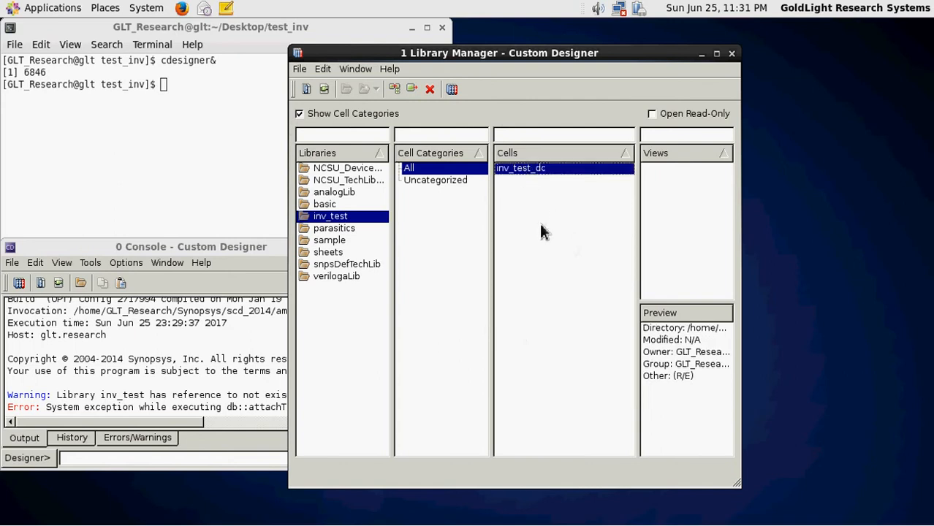
{"action": "right_click", "coordinate": [514, 175]}
{"action": "left_click", "coordinate": [533, 178]}
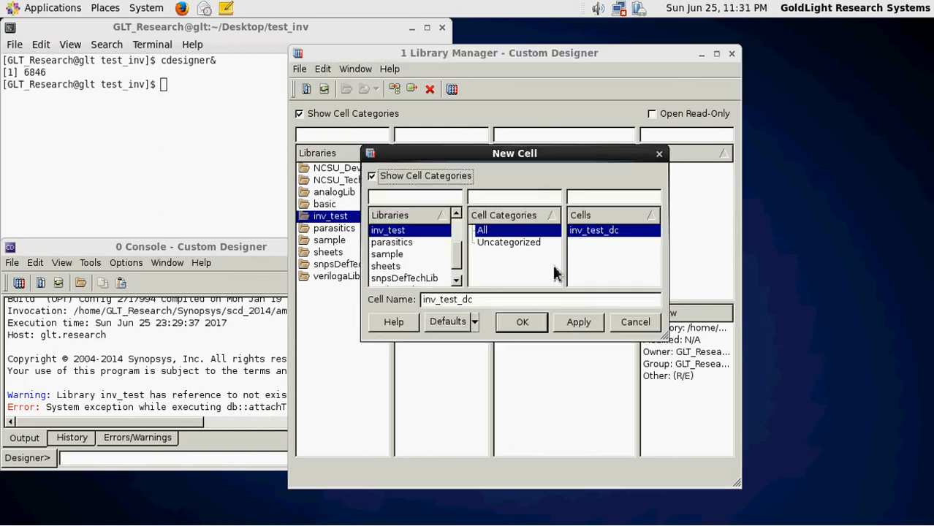
{"action": "left_click", "coordinate": [522, 324]}
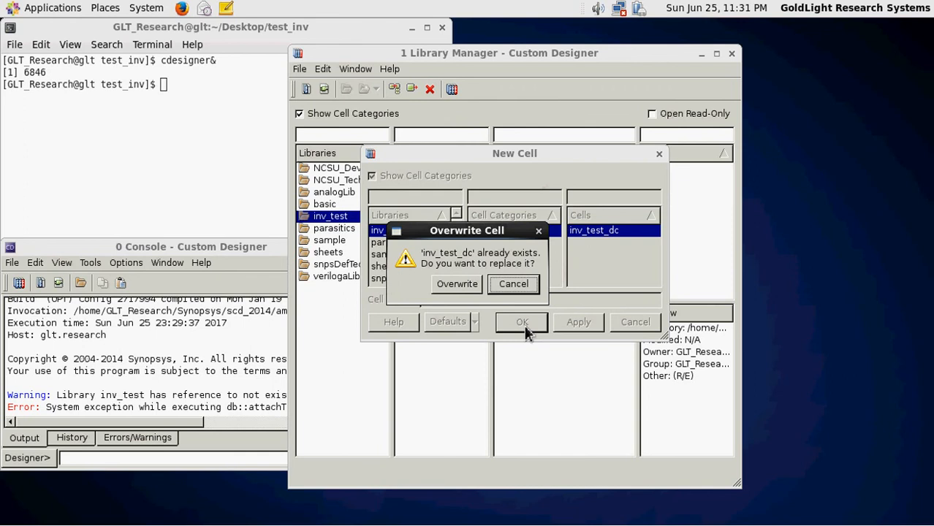
{"action": "left_click", "coordinate": [460, 291]}
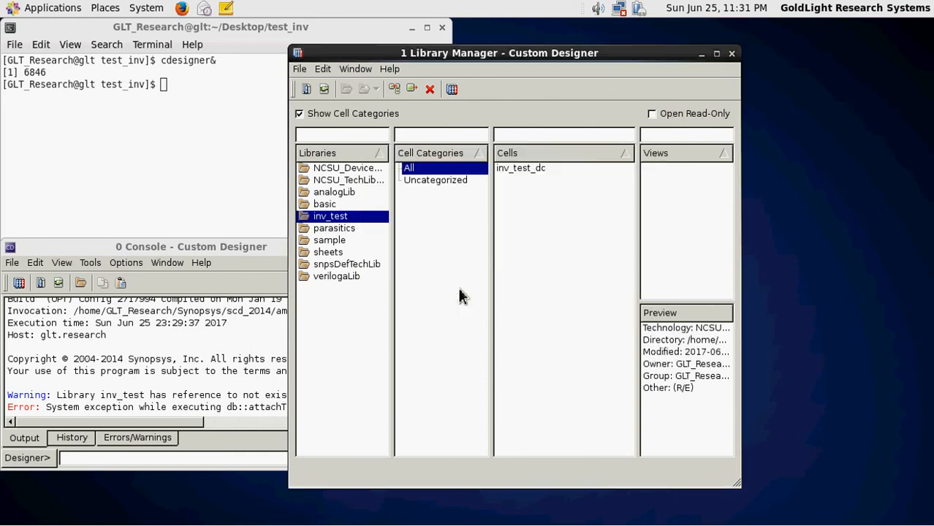
{"action": "left_click", "coordinate": [519, 168]}
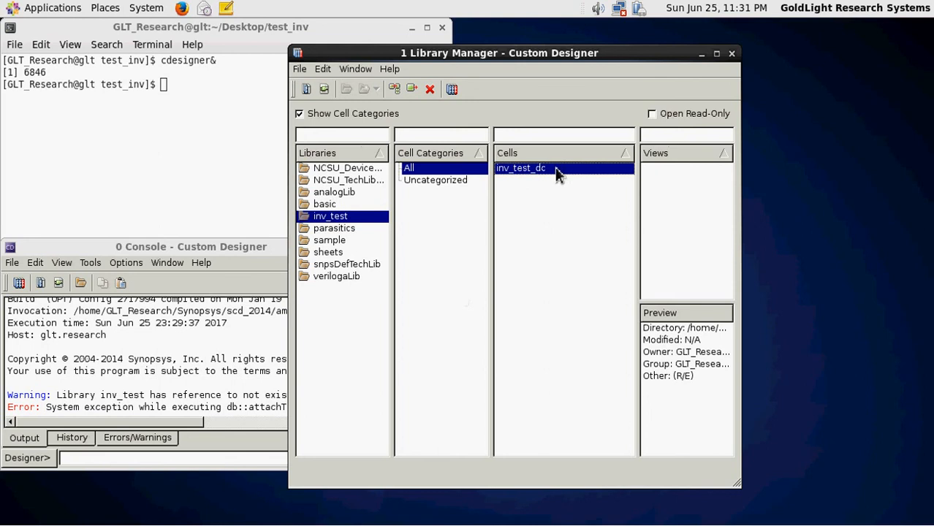
{"action": "right_click", "coordinate": [553, 174]}
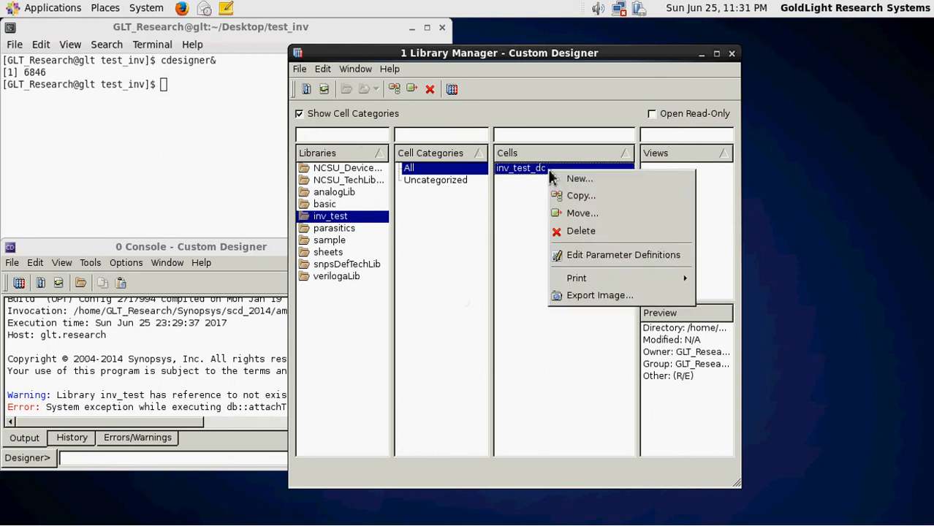
{"action": "left_click", "coordinate": [570, 180]}
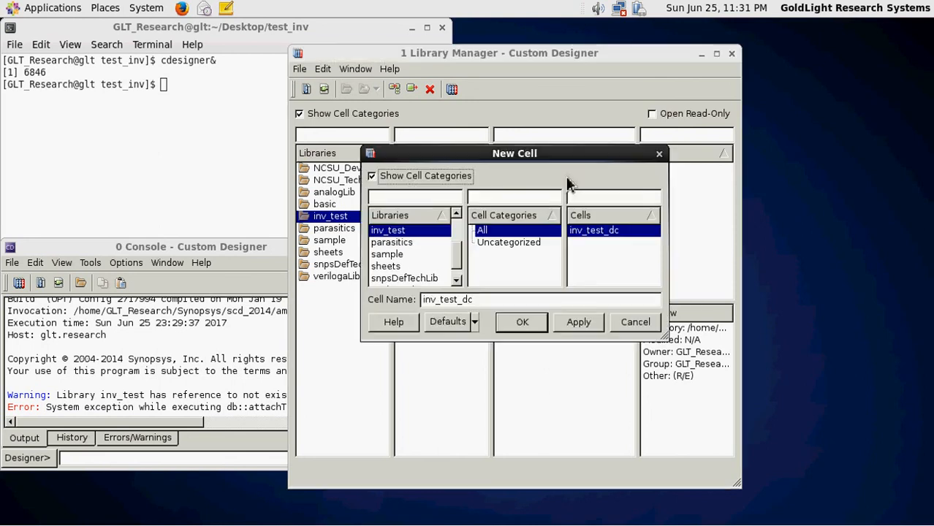
{"action": "left_click", "coordinate": [660, 155]}
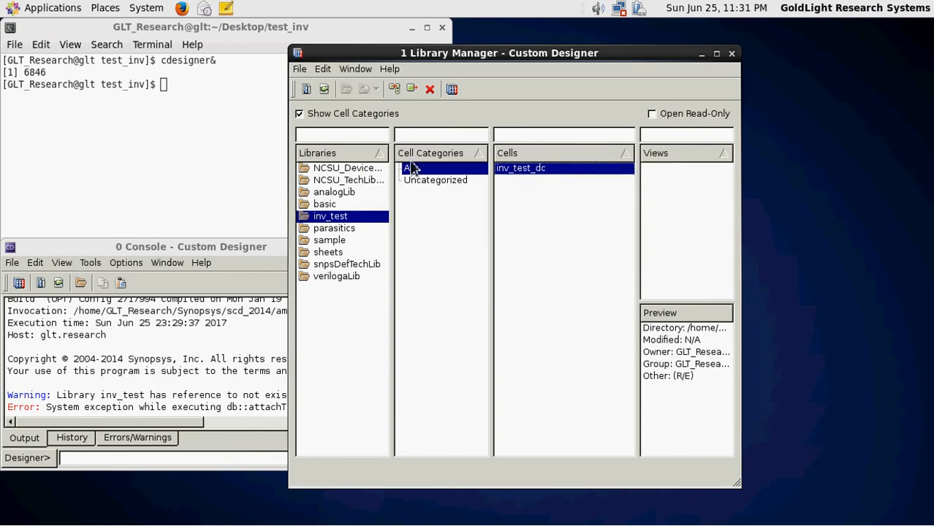
Create a schematic cellview for the inv_test_dc cell with Schematic Editor as its editor and open it
{"action": "left_click", "coordinate": [300, 69]}
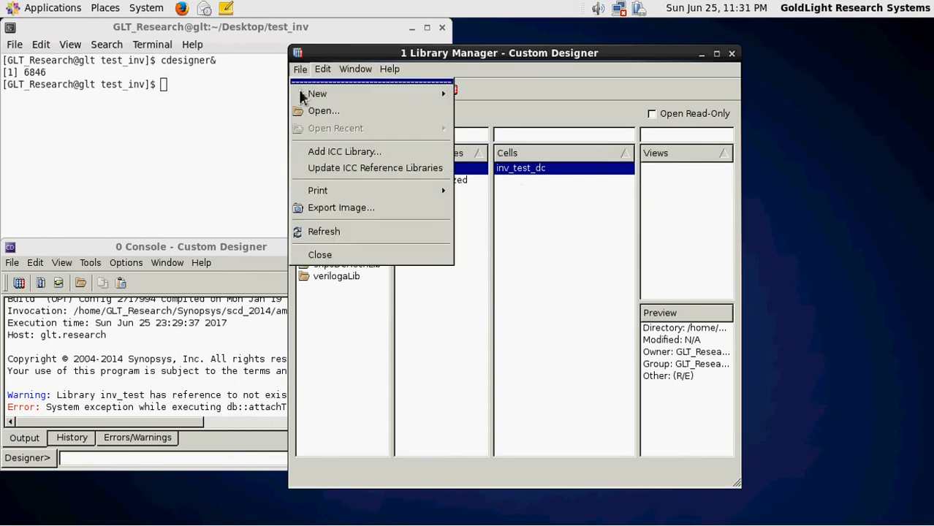
{"action": "mouse_move", "coordinate": [306, 99]}
{"action": "left_click", "coordinate": [491, 137]}
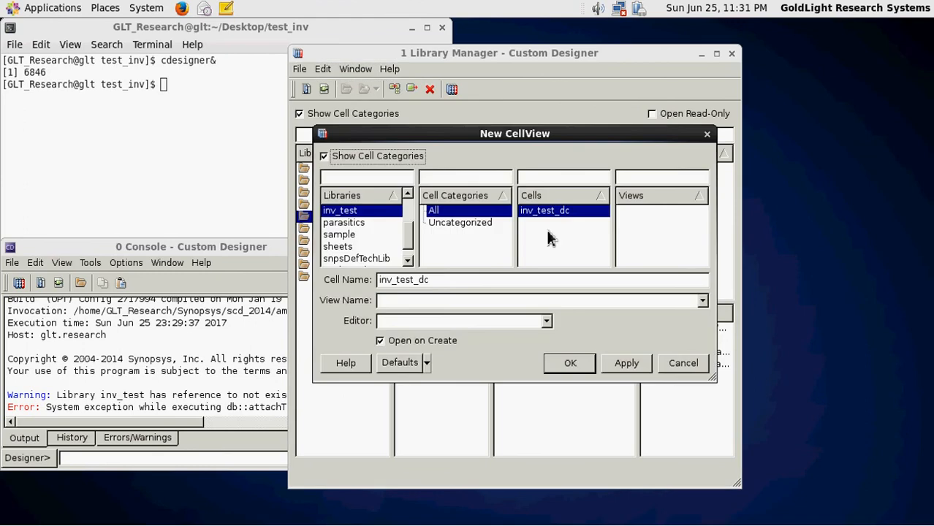
{"action": "left_click", "coordinate": [547, 322]}
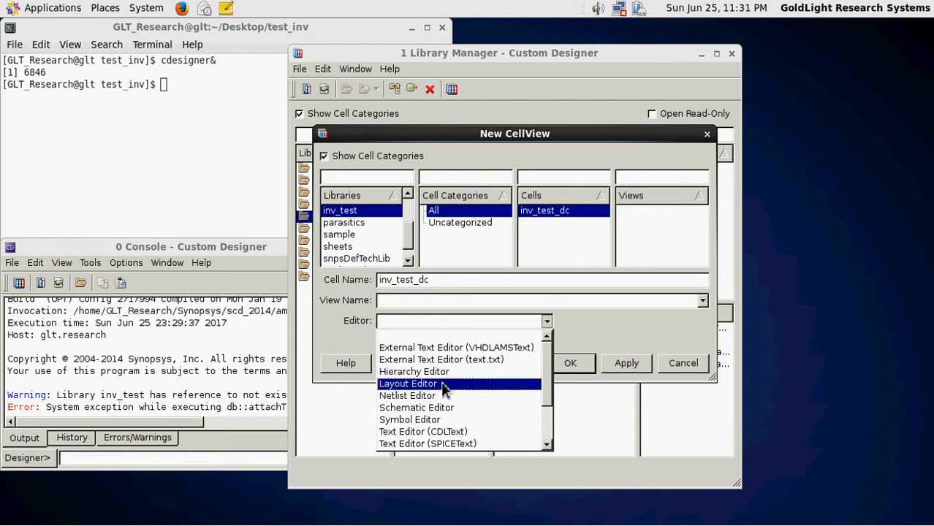
{"action": "left_click", "coordinate": [427, 408]}
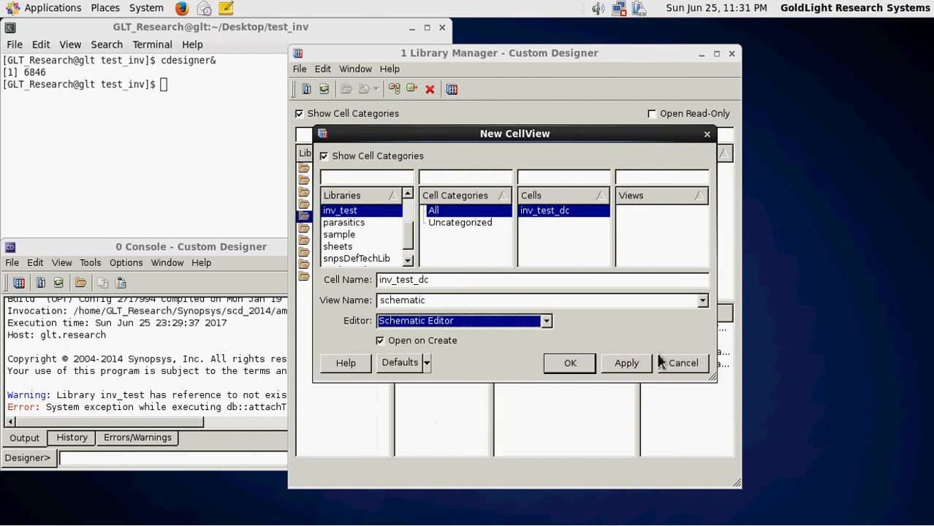
{"action": "left_click", "coordinate": [575, 364]}
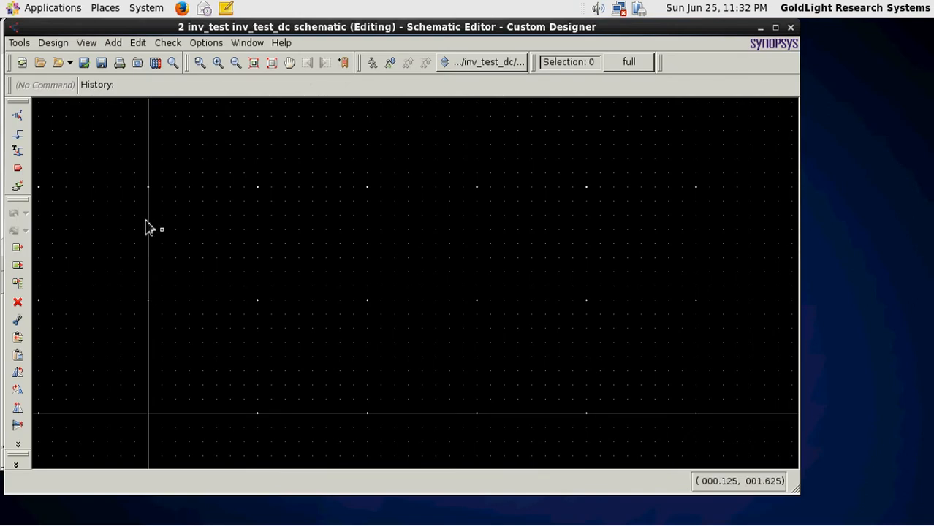
Place an NMOS_VTG symbol instance from the NCSU_Devices_FreePDK45 library in the schematic, to the right of the origin
{"action": "left_click", "coordinate": [18, 115]}
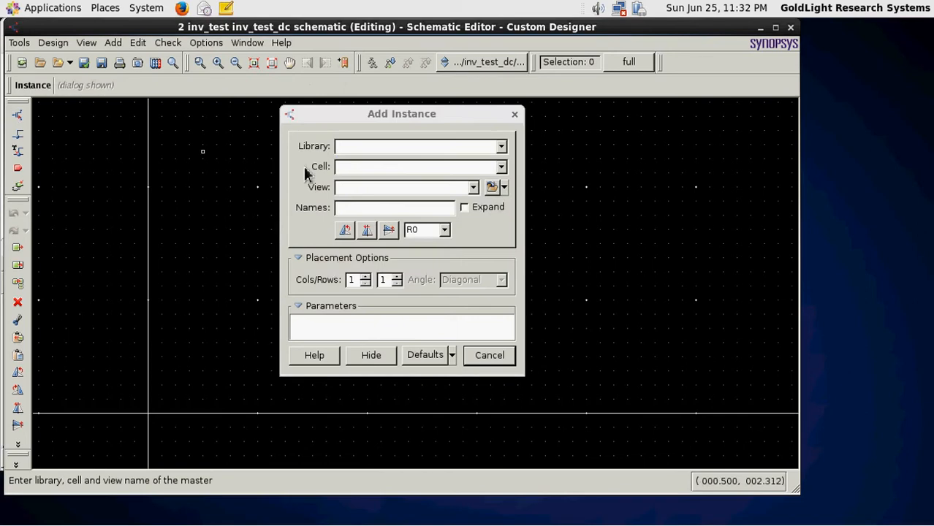
{"action": "left_click", "coordinate": [501, 147]}
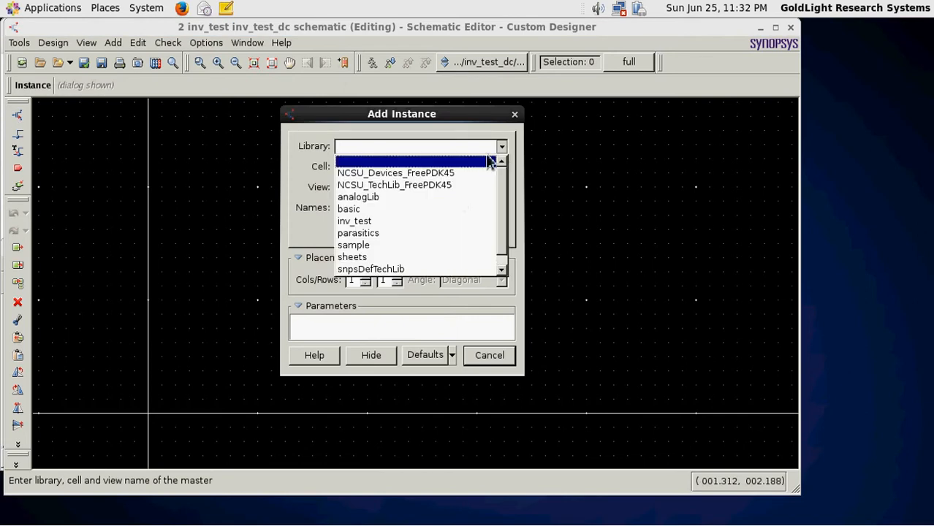
{"action": "left_click", "coordinate": [448, 176]}
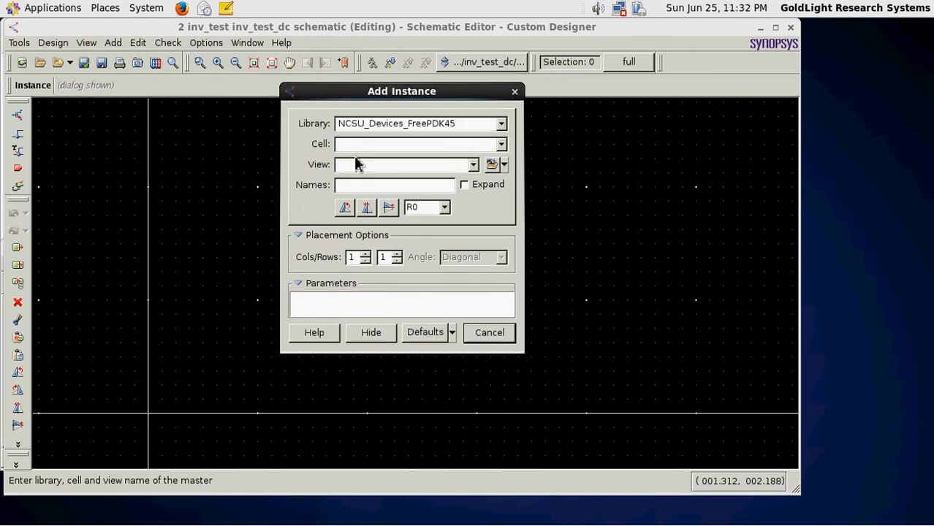
{"action": "left_click", "coordinate": [502, 148]}
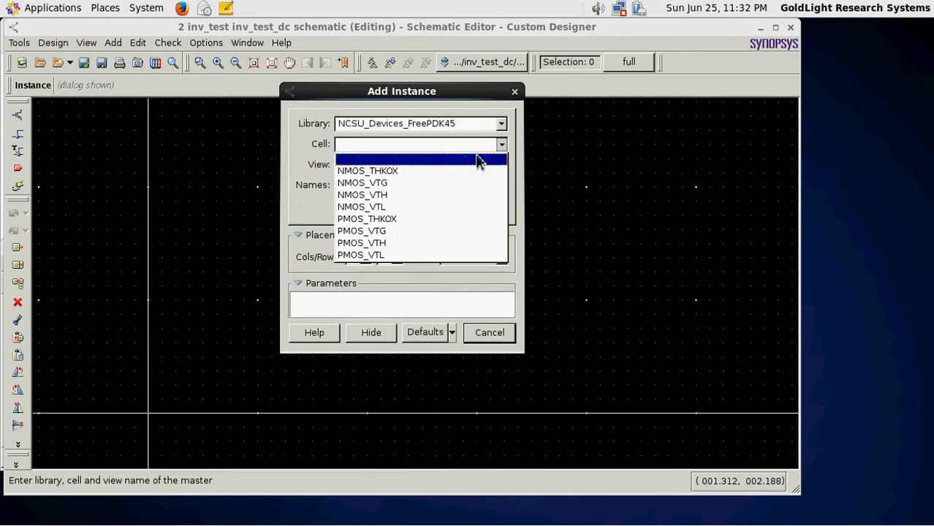
{"action": "left_click", "coordinate": [390, 188]}
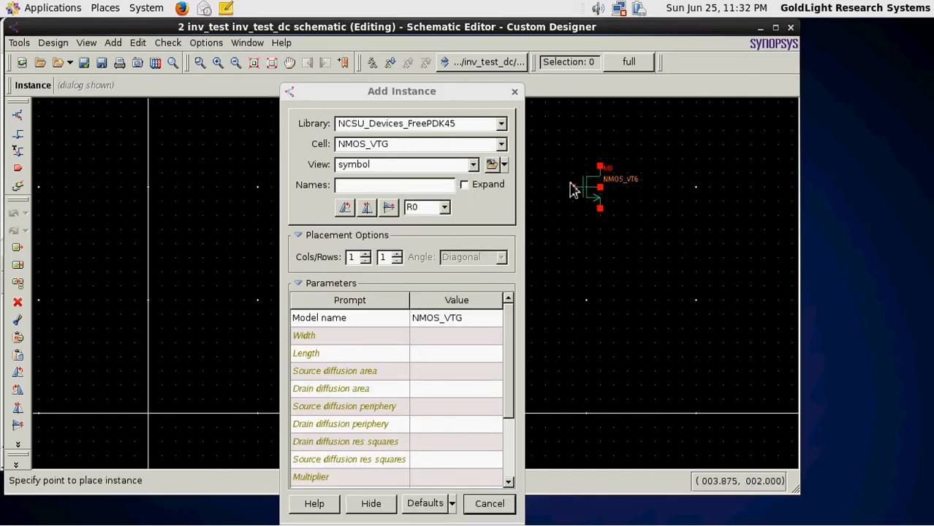
{"action": "left_click", "coordinate": [587, 307]}
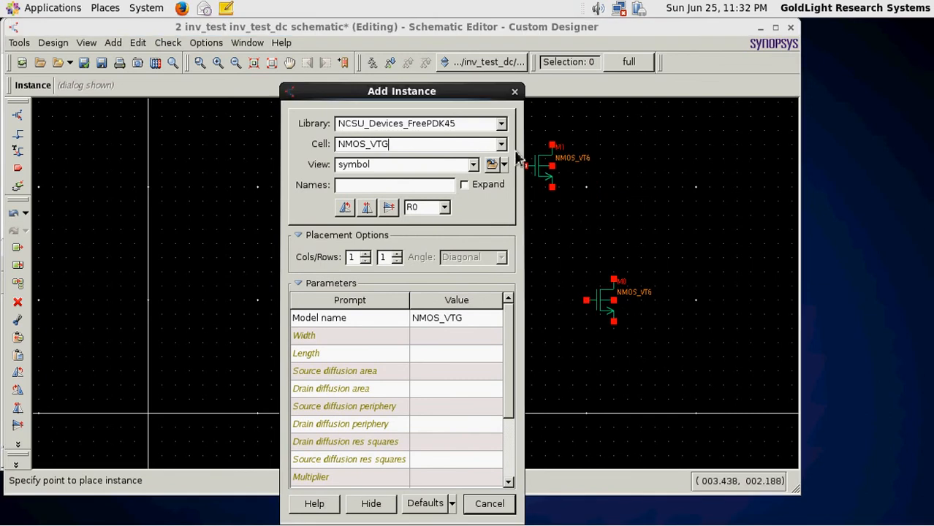
Place a PMOS_VTG instance directly above the NMOS transistor and finish adding instances
{"action": "left_click", "coordinate": [501, 145]}
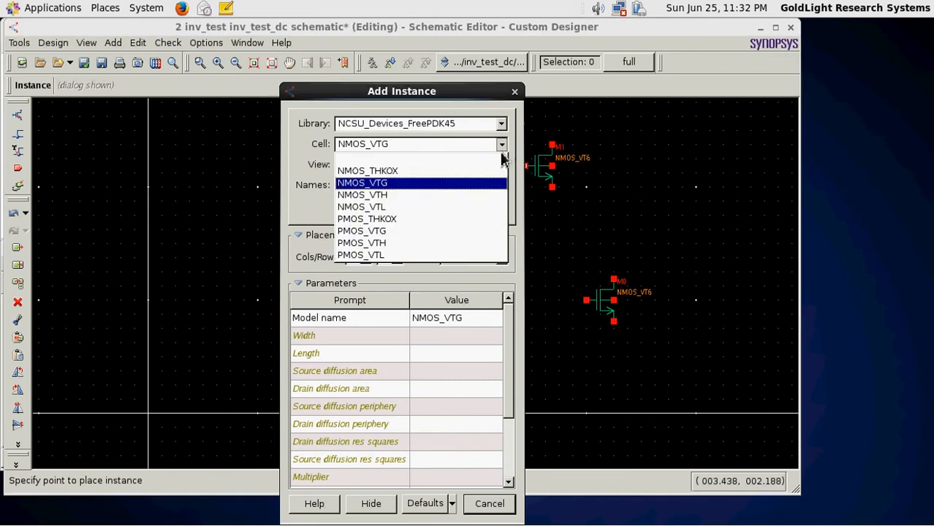
{"action": "left_click", "coordinate": [411, 232]}
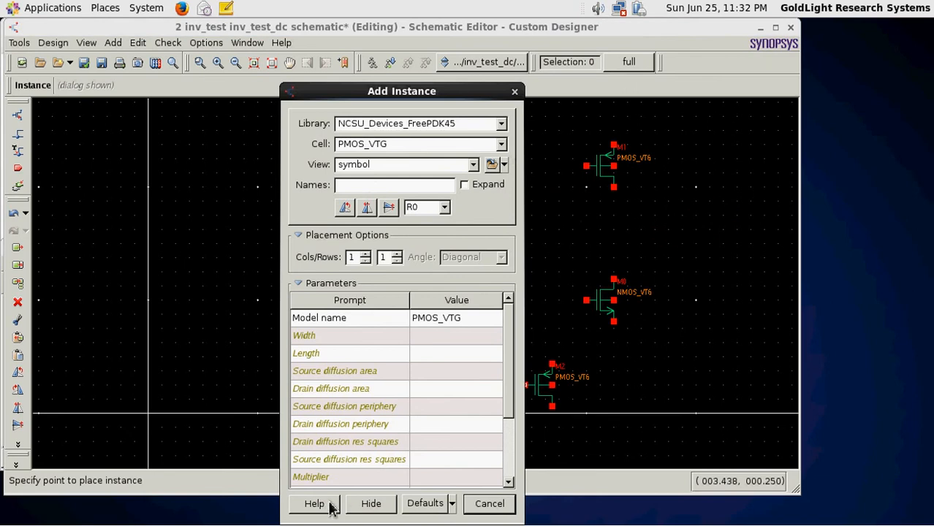
{"action": "left_click", "coordinate": [515, 92]}
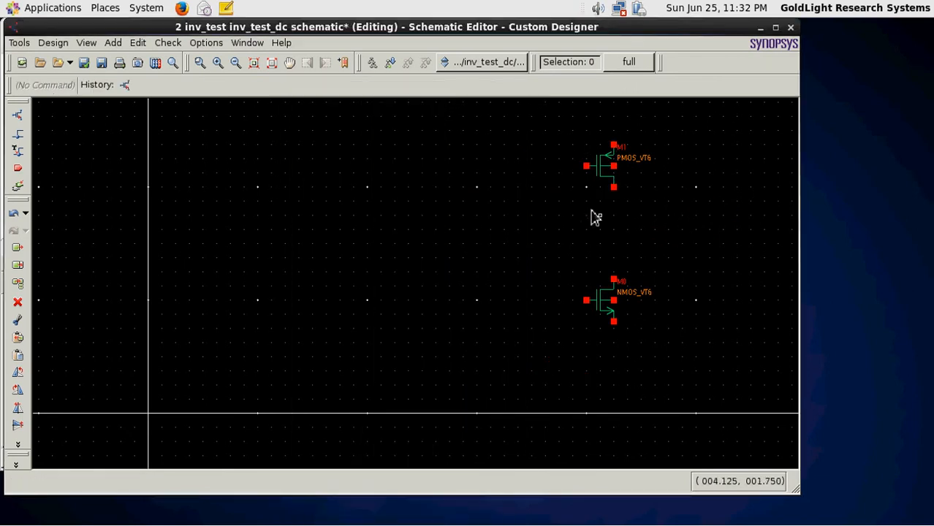
Wire the PMOS drain to the NMOS drain and connect the two transistor gates together
{"action": "key", "text": "w"}
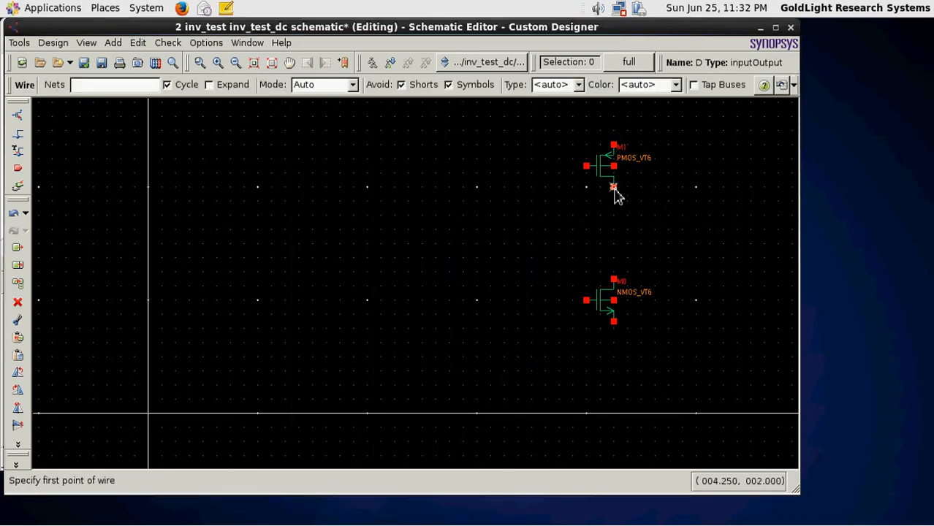
{"action": "left_click", "coordinate": [614, 188]}
{"action": "left_click", "coordinate": [615, 279]}
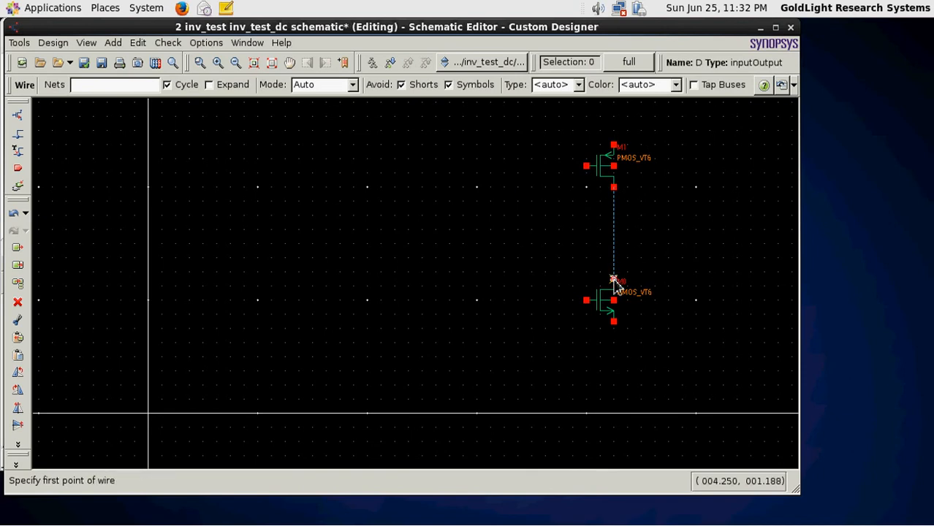
{"action": "left_click", "coordinate": [587, 167]}
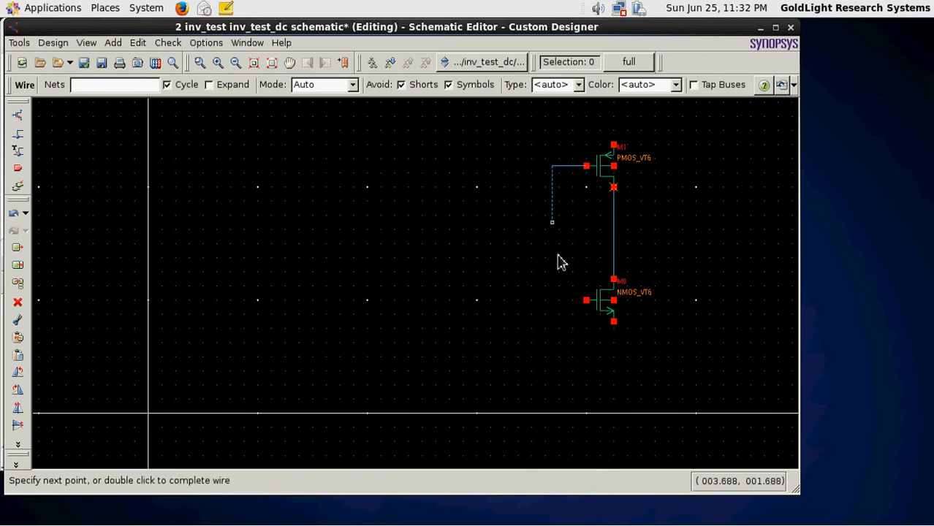
{"action": "left_click", "coordinate": [587, 301]}
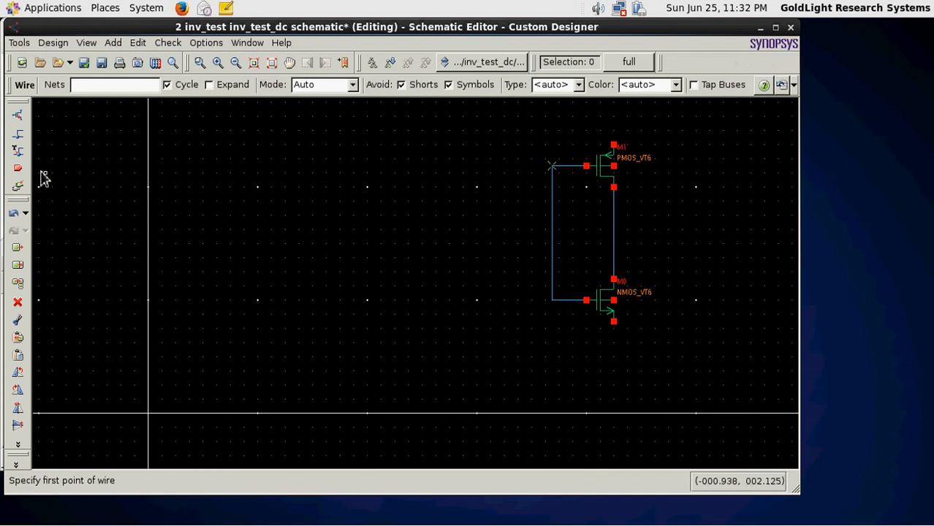
Place a gnd symbol instance from analogLib on the NMOS source terminal
{"action": "left_click", "coordinate": [19, 118]}
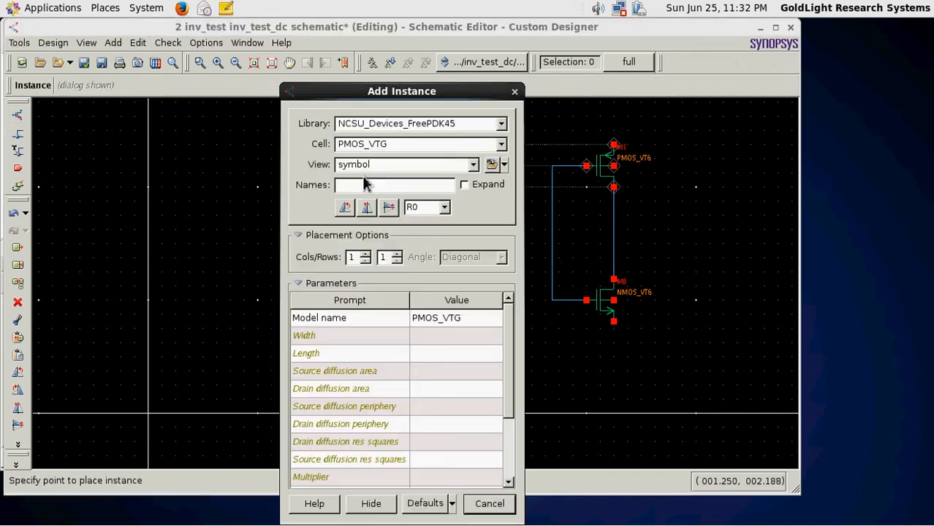
{"action": "left_click", "coordinate": [503, 124]}
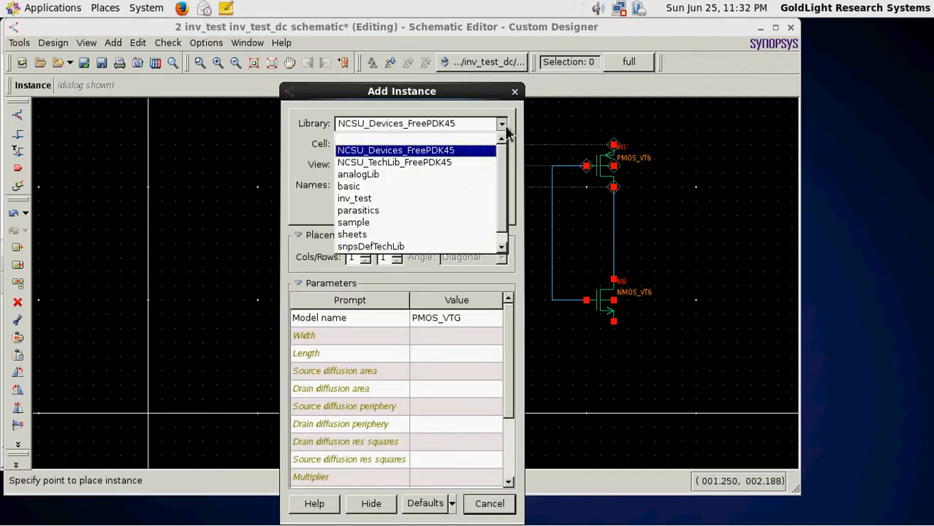
{"action": "left_click", "coordinate": [389, 175]}
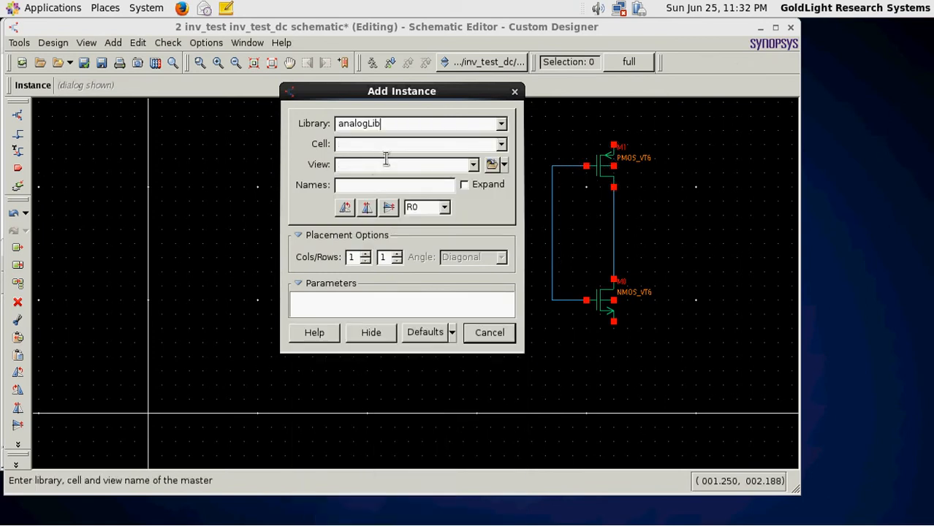
{"action": "left_click", "coordinate": [502, 144]}
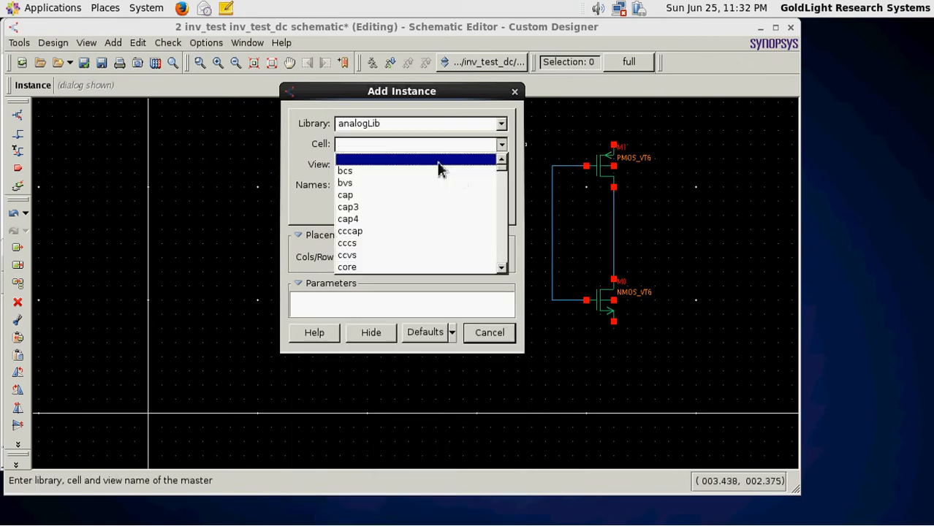
{"action": "left_click", "coordinate": [388, 149]}
{"action": "type", "text": "gnd"}
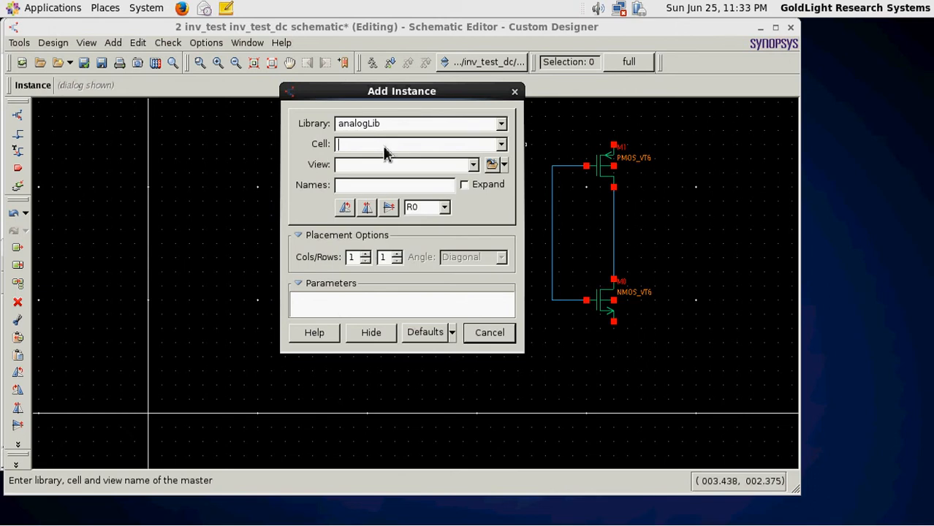
{"action": "left_click", "coordinate": [354, 160]}
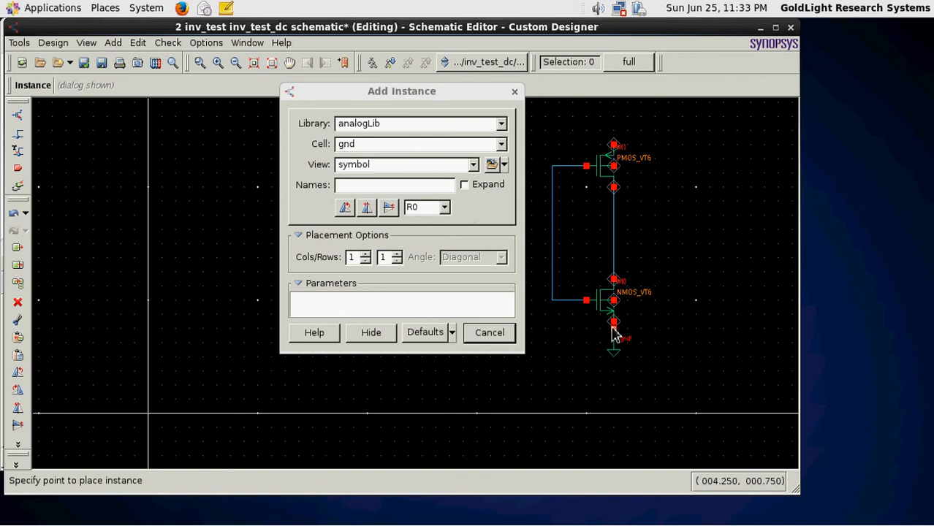
{"action": "left_click", "coordinate": [613, 324]}
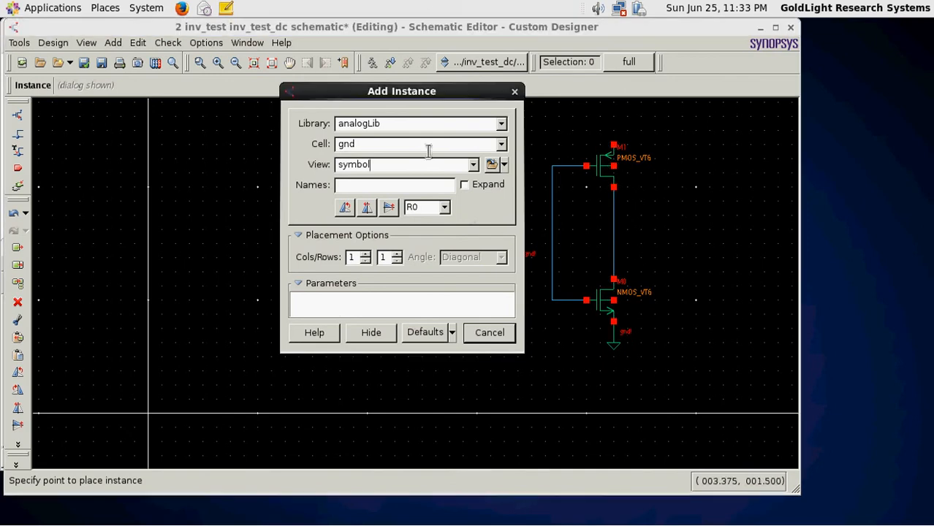
Add a vdd symbol instance from analogLib and position it on the PMOS source terminal
{"action": "left_click", "coordinate": [501, 144]}
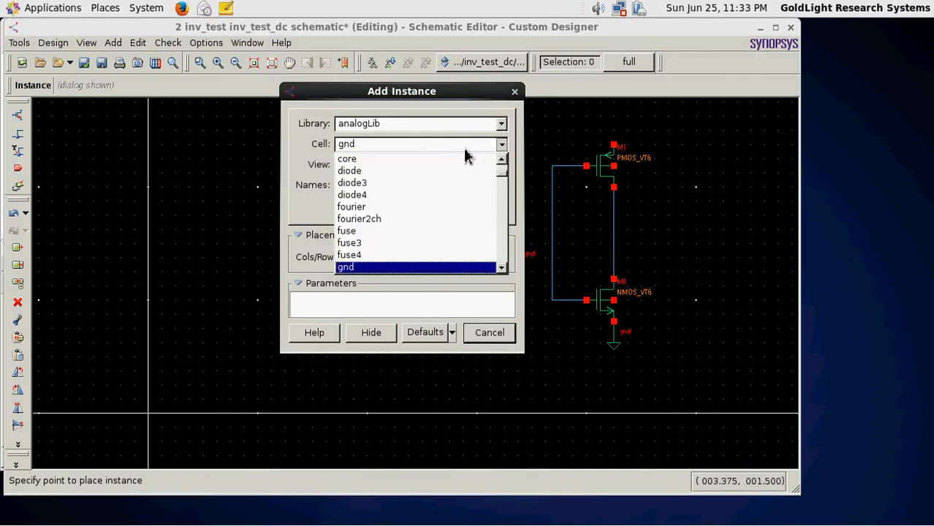
{"action": "left_click", "coordinate": [394, 144]}
{"action": "double_click", "coordinate": [395, 144]}
{"action": "type", "text": "vdd"}
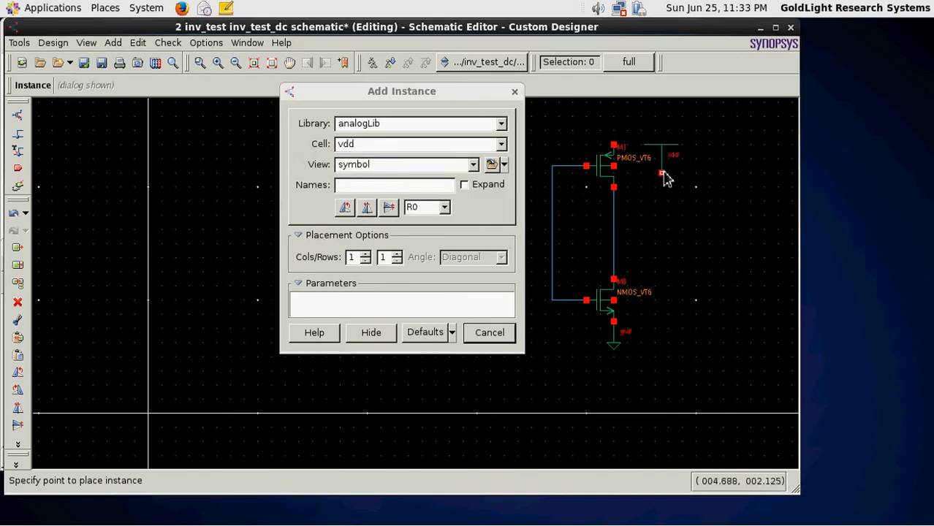
{"action": "left_click", "coordinate": [662, 174]}
{"action": "key", "text": "Escape"}
{"action": "left_click", "coordinate": [667, 169]}
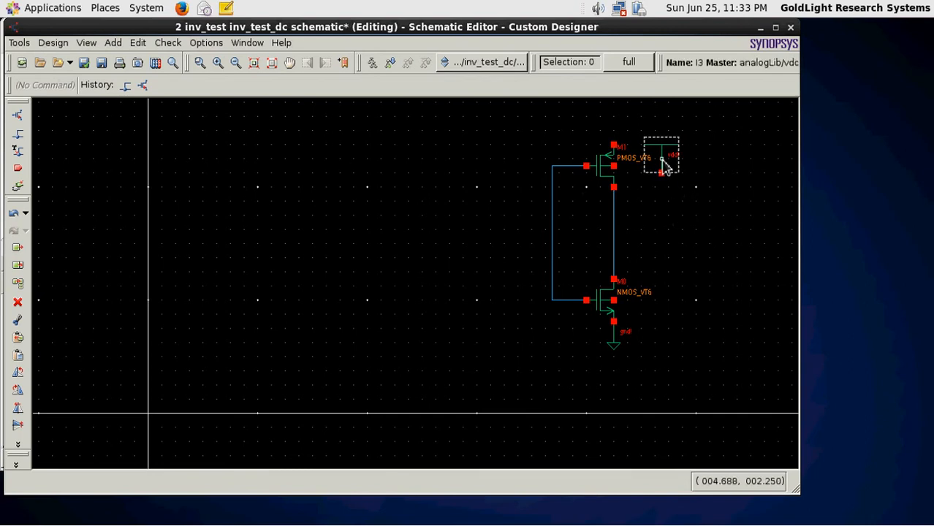
{"action": "left_click_drag", "start_coordinate": [664, 167], "coordinate": [620, 139]}
Maximize the schematic window and pull the vdd symbol up and the gnd symbol down, leaving connecting wires to the transistor sources
{"action": "scroll", "coordinate": [653, 205], "scroll_direction": "up", "scroll_amount": 1}
{"action": "scroll", "coordinate": [648, 206], "scroll_direction": "down", "scroll_amount": 2}
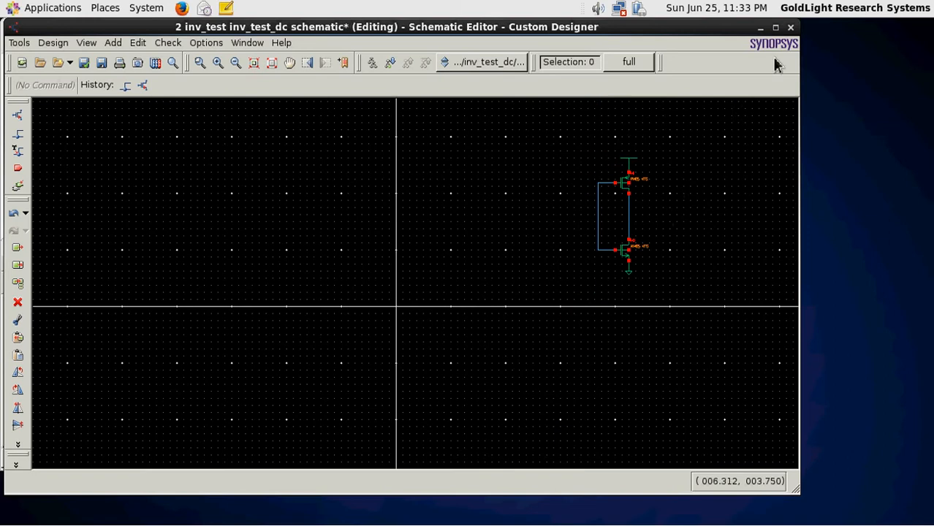
{"action": "left_click", "coordinate": [776, 27]}
{"action": "key", "text": "f"}
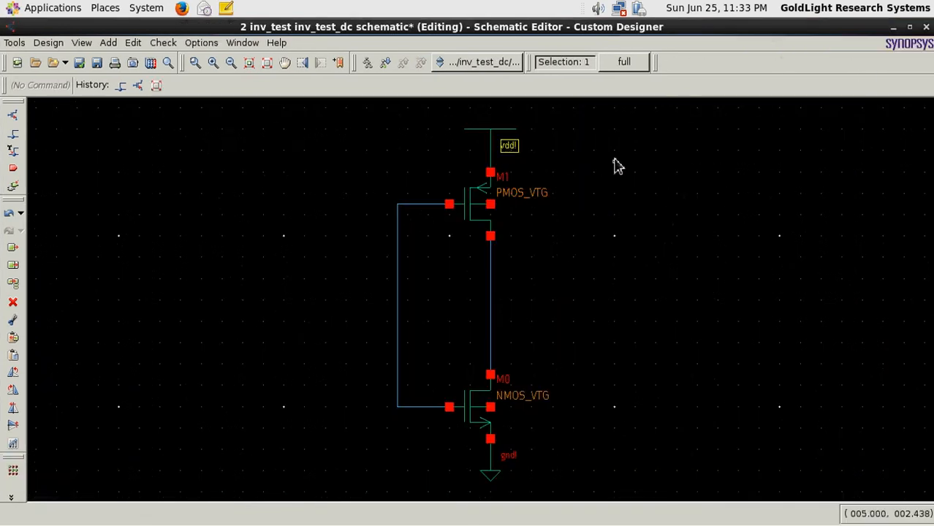
{"action": "left_click_drag", "start_coordinate": [492, 162], "coordinate": [490, 111]}
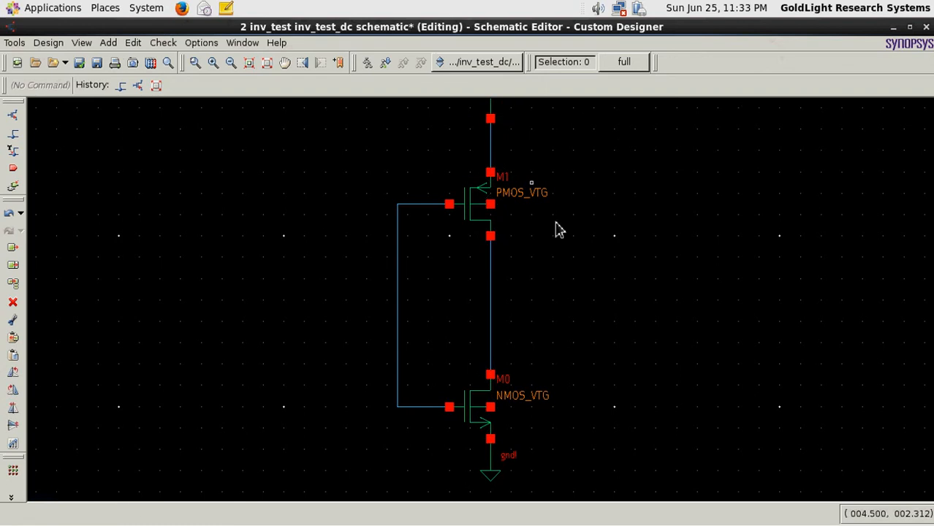
{"action": "left_click_drag", "start_coordinate": [492, 477], "coordinate": [493, 511]}
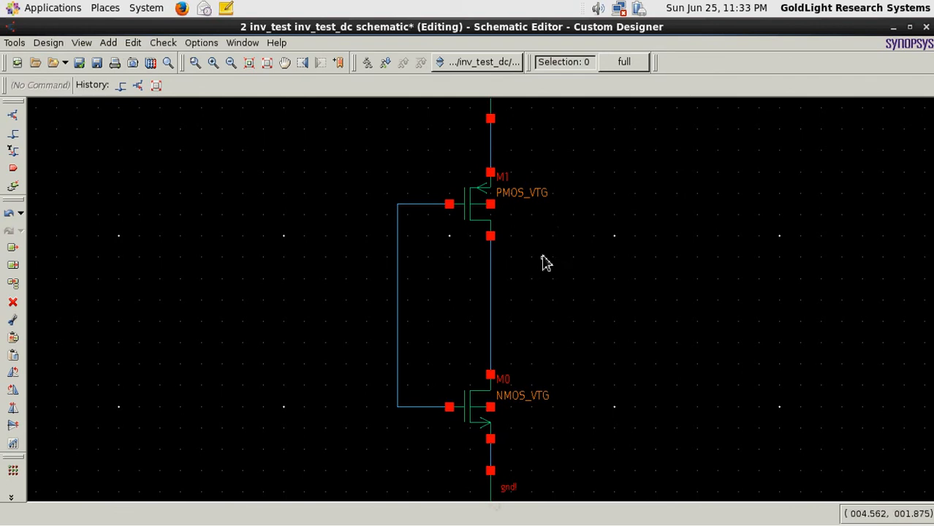
Wire the PMOS body terminal around to the net between its source and vdd
{"action": "key", "text": "w"}
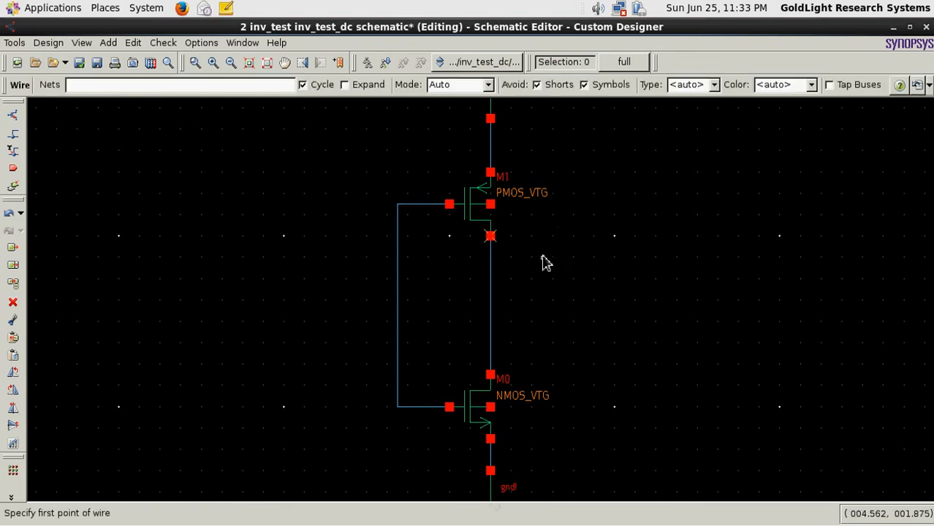
{"action": "left_click", "coordinate": [495, 209]}
{"action": "left_click", "coordinate": [534, 207]}
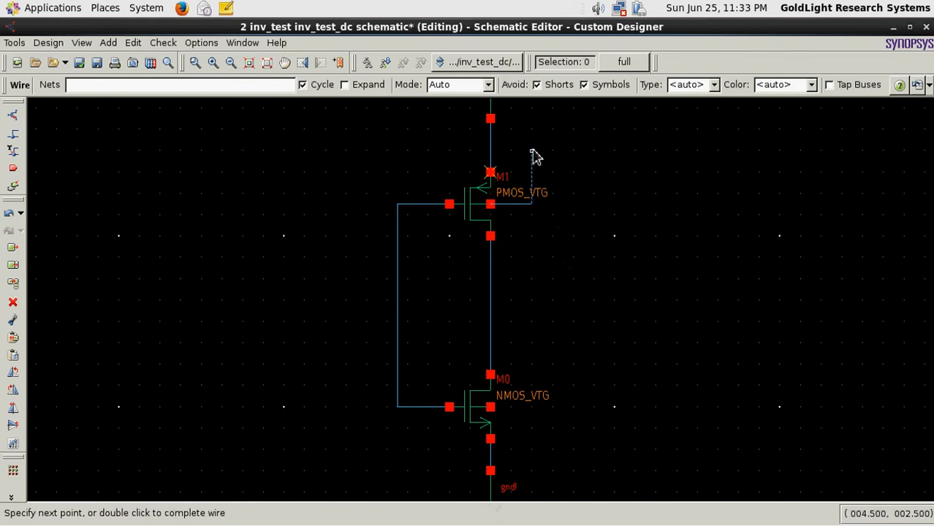
{"action": "left_click", "coordinate": [532, 152]}
{"action": "left_click", "coordinate": [495, 153]}
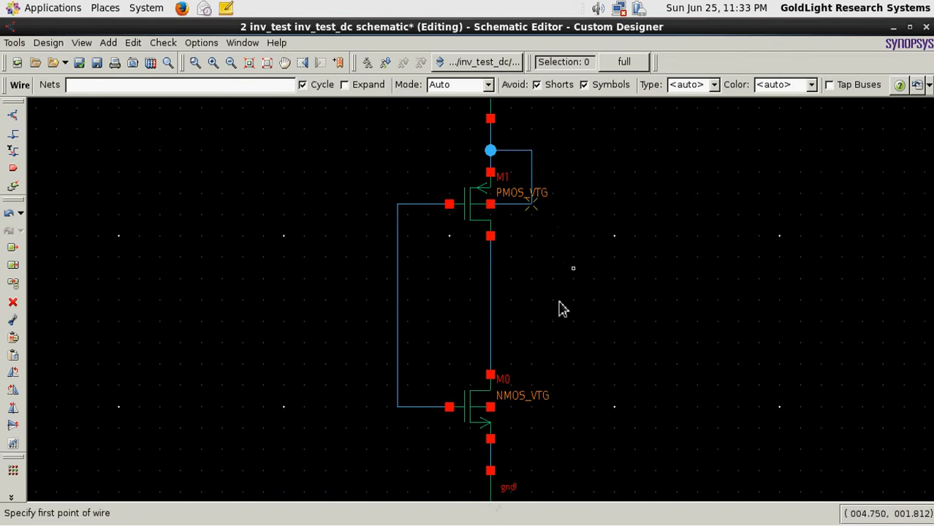
Wire the NMOS body terminal to the net between its source and gnd, and finish wiring
{"action": "left_click", "coordinate": [494, 414]}
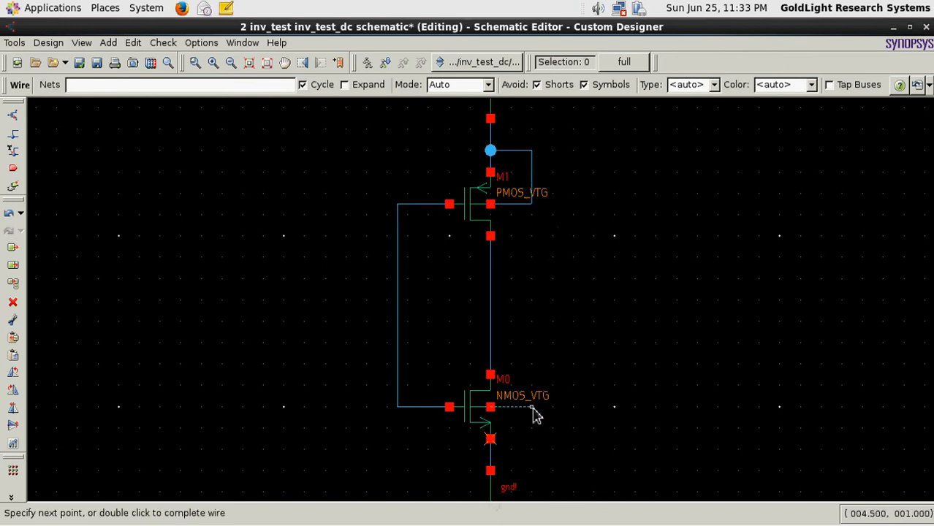
{"action": "left_click", "coordinate": [533, 463]}
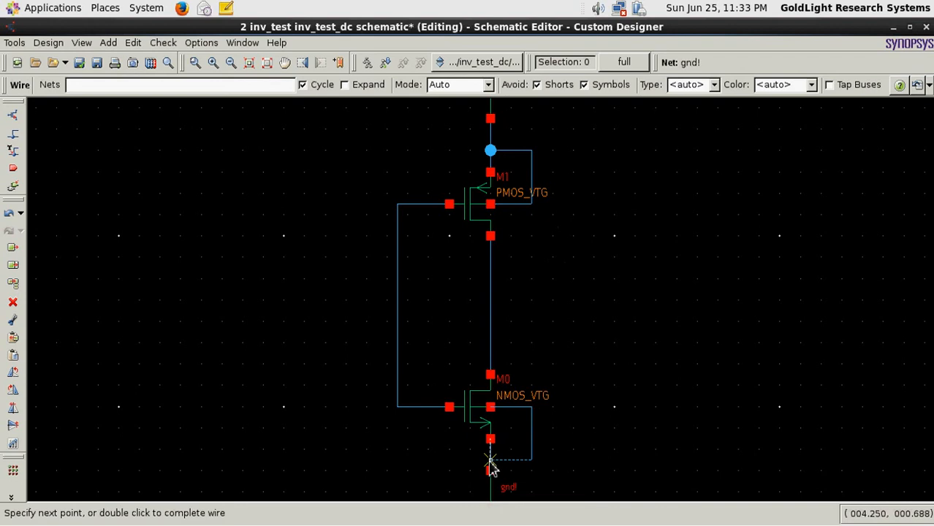
{"action": "left_click", "coordinate": [491, 461]}
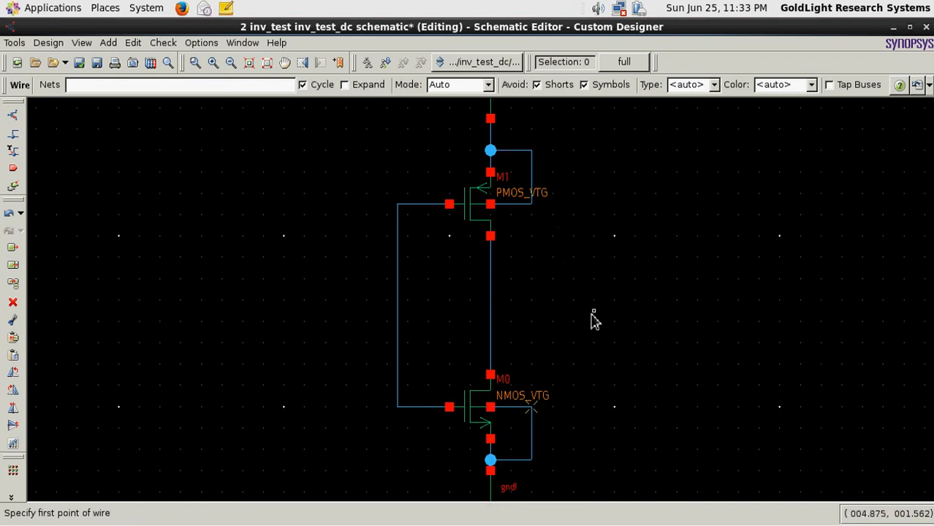
{"action": "key", "text": "Escape"}
{"action": "key", "text": "f"}
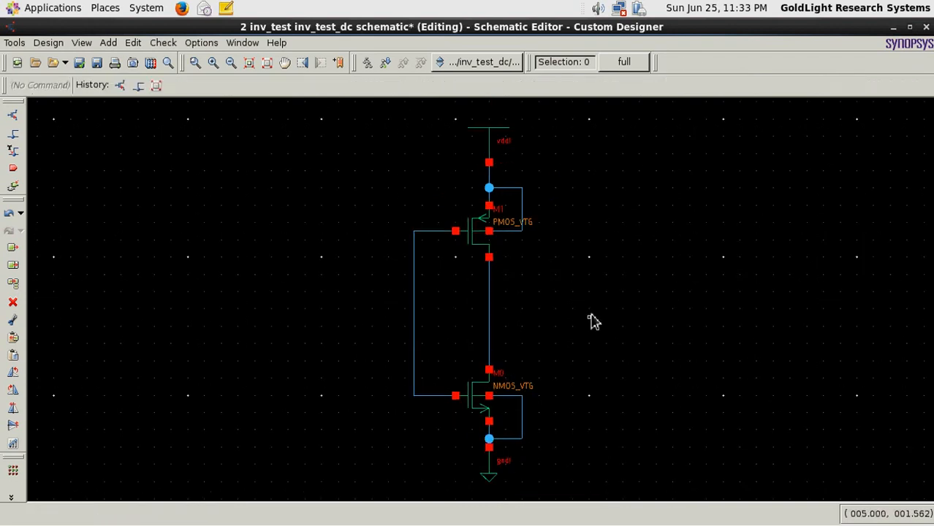
Add a vdc source symbol from analogLib and position it to the left of the inverter
{"action": "left_click", "coordinate": [15, 117]}
{"action": "left_click_drag", "start_coordinate": [378, 168], "coordinate": [326, 165]}
{"action": "type", "text": "vdd"}
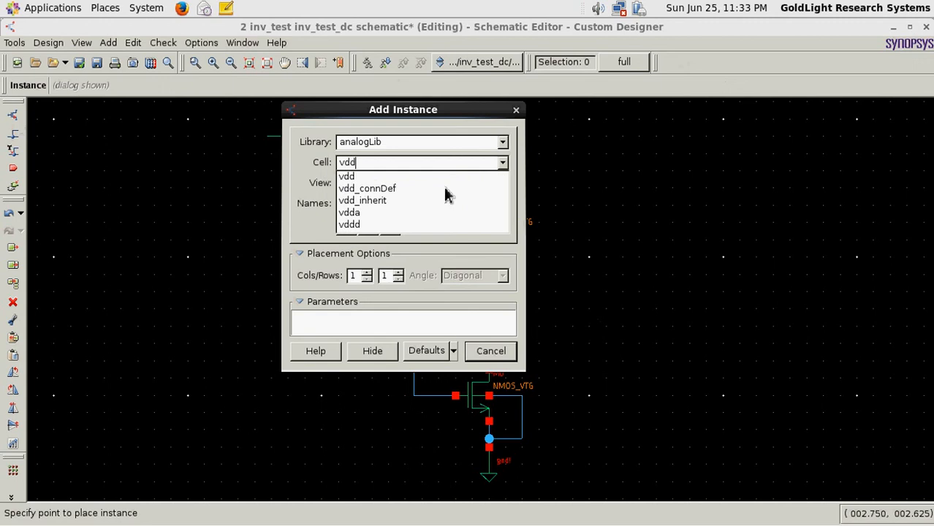
{"action": "key", "text": "BackSpace"}
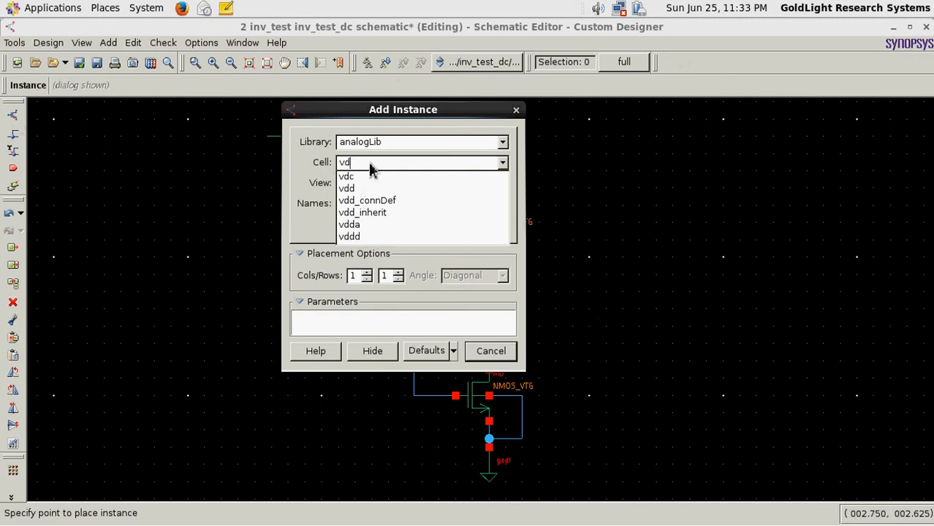
{"action": "type", "text": "c"}
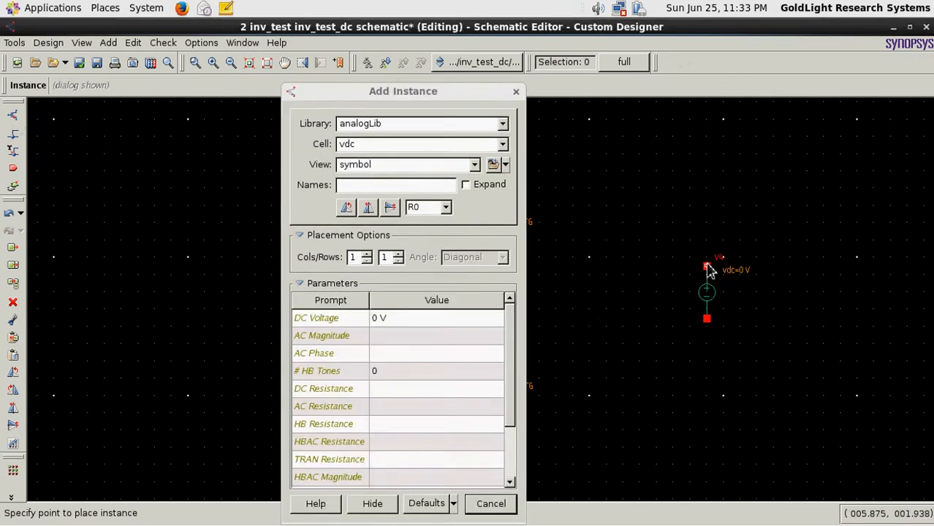
{"action": "left_click", "coordinate": [713, 299]}
{"action": "key", "text": "Escape"}
{"action": "left_click_drag", "start_coordinate": [706, 294], "coordinate": [271, 292]}
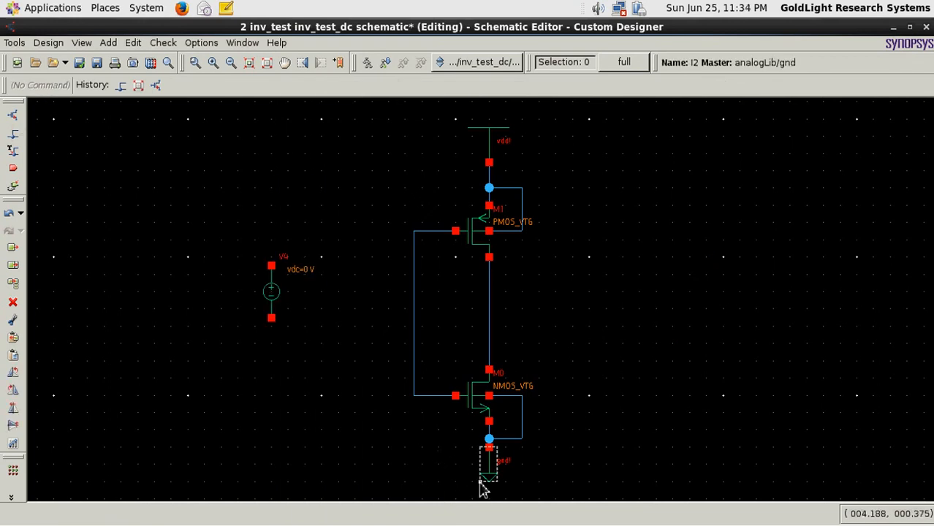
Copy the inverter's gnd symbol to the vdc source's negative terminal and its vdd symbol to the positive terminal
{"action": "key", "text": "c"}
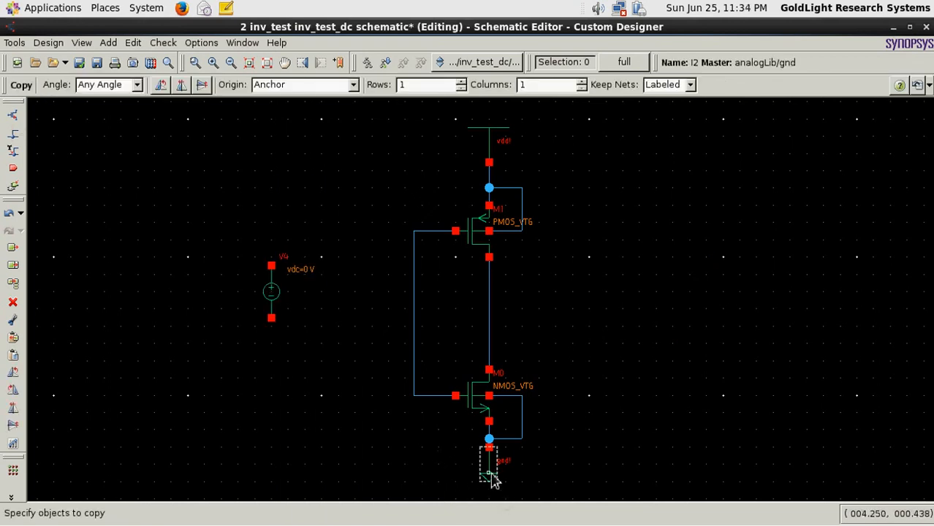
{"action": "left_click", "coordinate": [490, 479]}
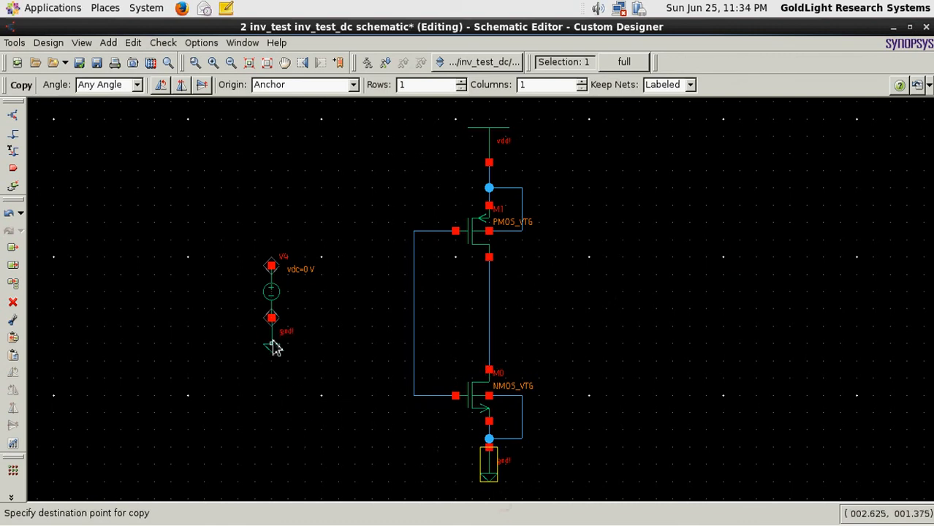
{"action": "left_click", "coordinate": [273, 345]}
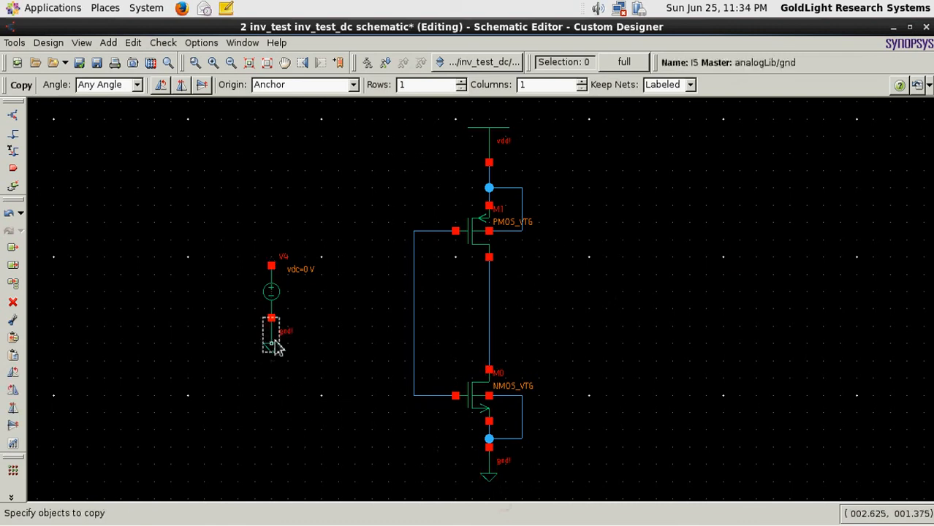
{"action": "left_click", "coordinate": [488, 147]}
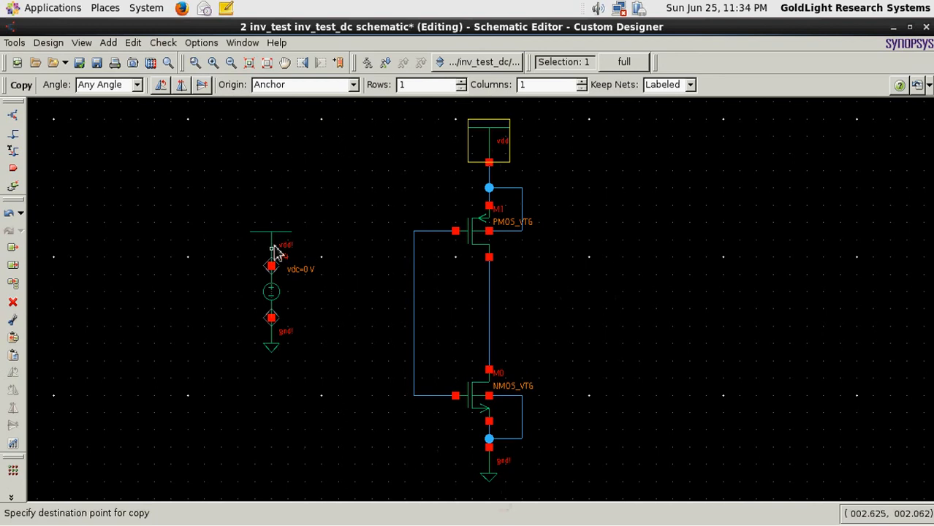
{"action": "left_click", "coordinate": [275, 253]}
{"action": "key", "text": "Escape"}
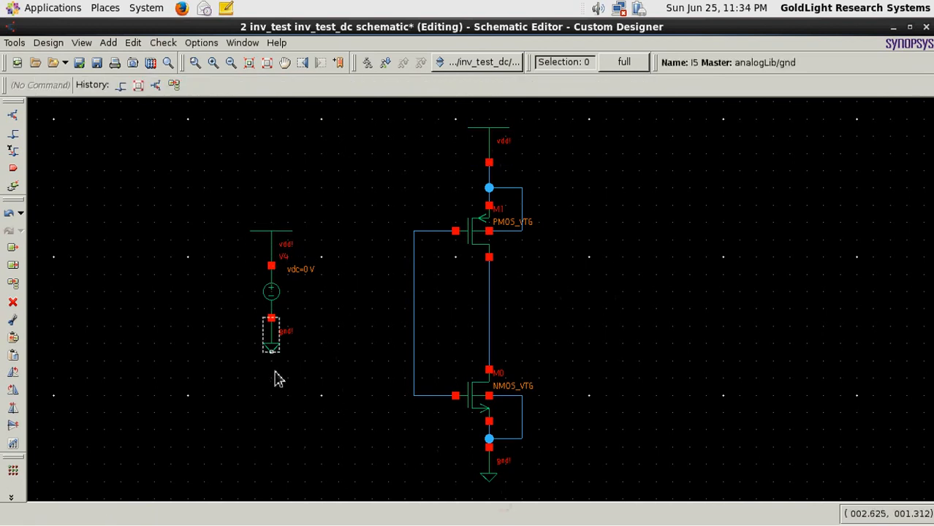
Pull the gnd symbol down and the vdd symbol up from the vdc source, leaving connecting wires, and select the whole source group
{"action": "left_click_drag", "start_coordinate": [277, 379], "coordinate": [271, 396]}
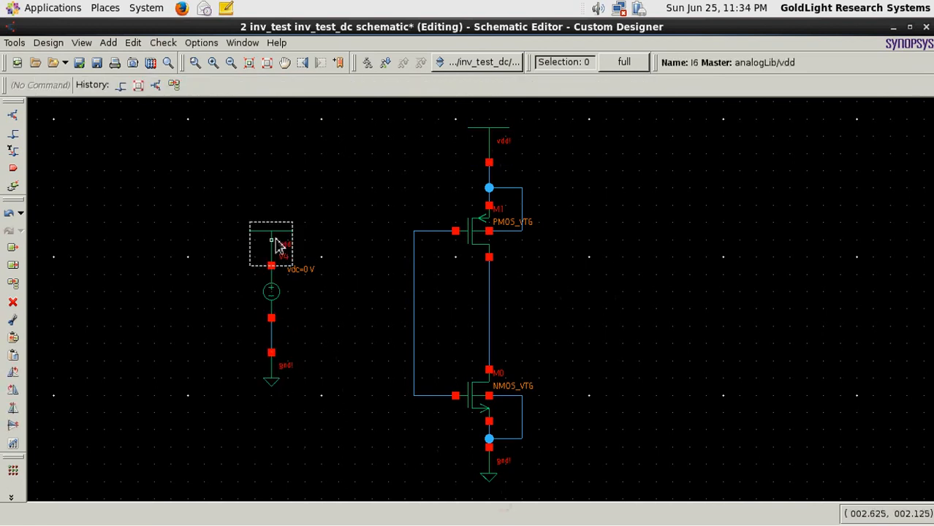
{"action": "left_click_drag", "start_coordinate": [273, 225], "coordinate": [319, 414]}
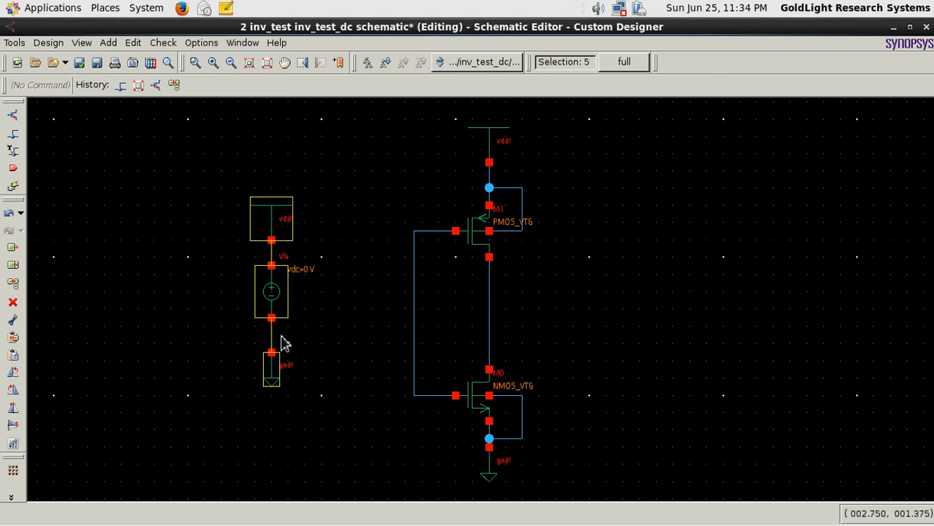
Move the selected vdc source group further left and place a copy of it between the original and the inverter
{"action": "left_click_drag", "start_coordinate": [265, 294], "coordinate": [193, 300]}
{"action": "key", "text": "c"}
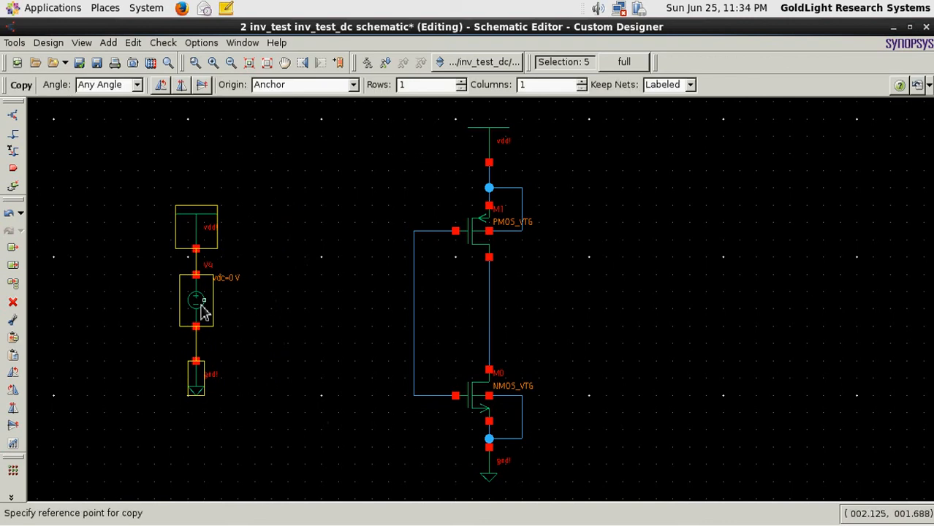
{"action": "left_click", "coordinate": [210, 313]}
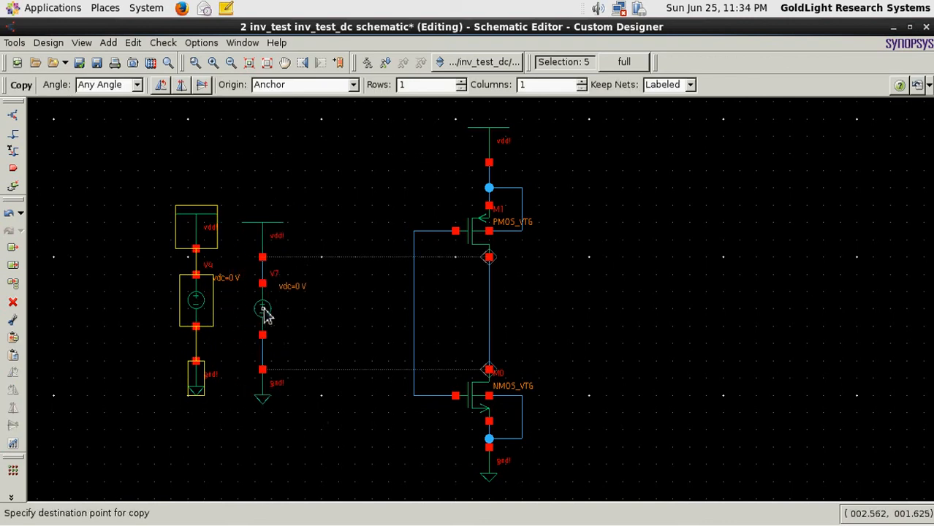
{"action": "left_click", "coordinate": [271, 307]}
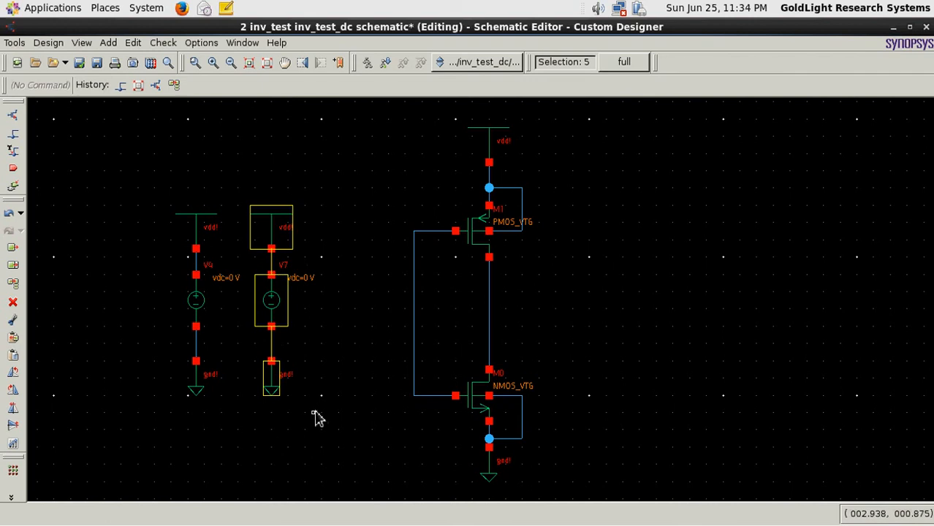
Delete the vdd symbol above the copied vdc source, the one nearer the inverter
{"action": "key", "text": "Escape"}
{"action": "left_click", "coordinate": [273, 235]}
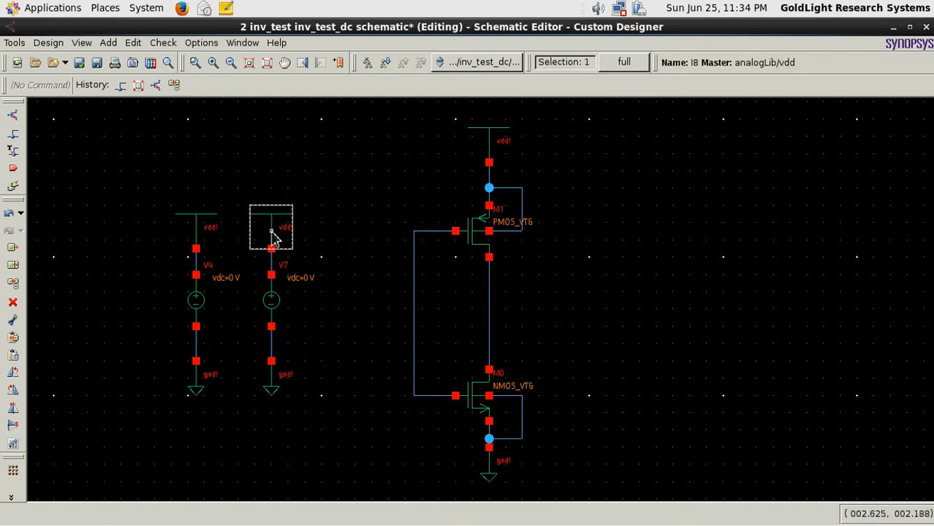
{"action": "key", "text": "Delete"}
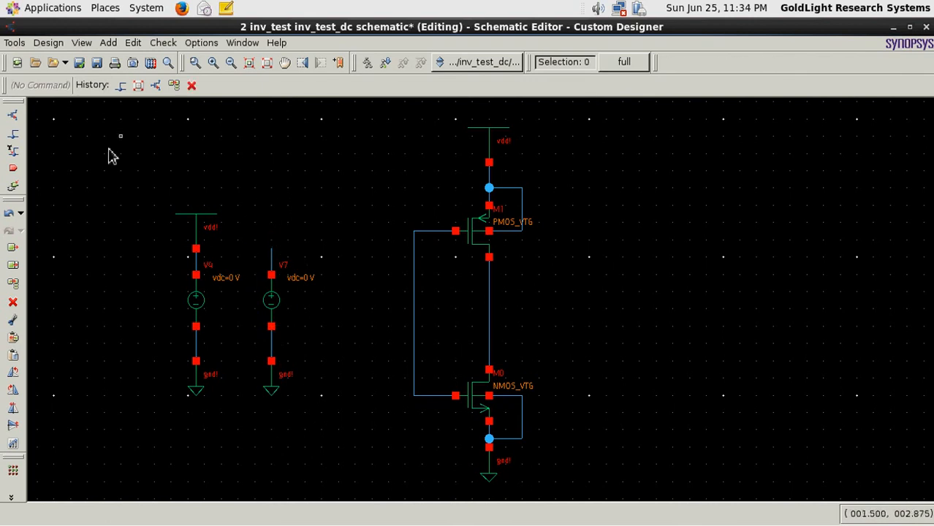
Label the copied vdc source's open positive wire and the inverter's gate wire V_in
{"action": "left_click", "coordinate": [14, 156]}
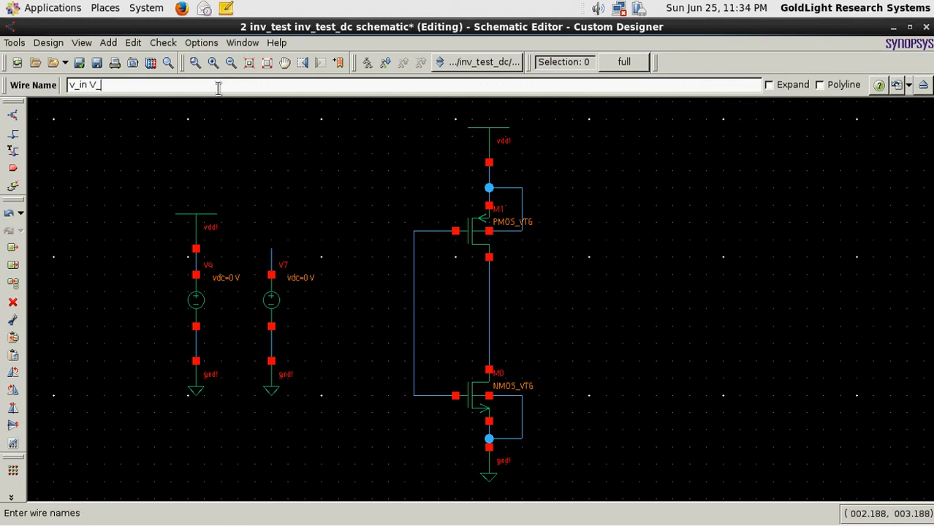
{"action": "key", "text": "Return"}
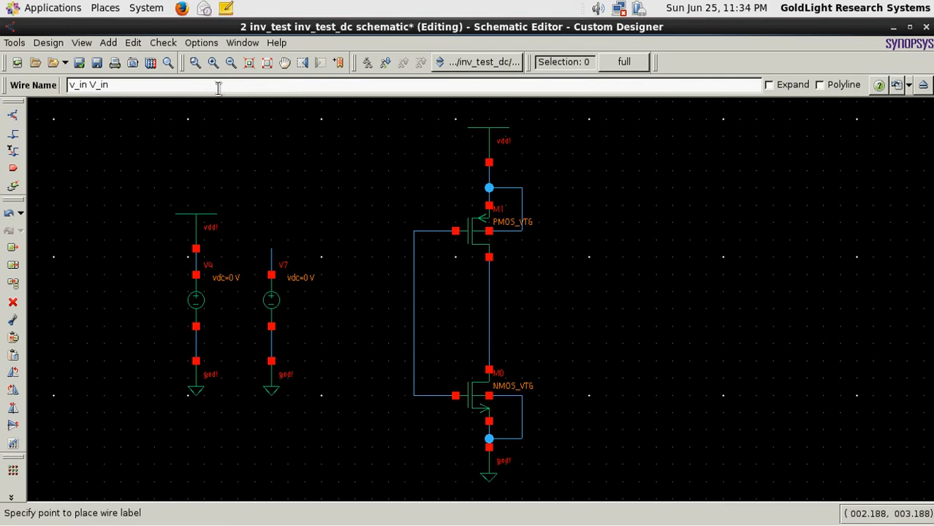
{"action": "left_click", "coordinate": [271, 256]}
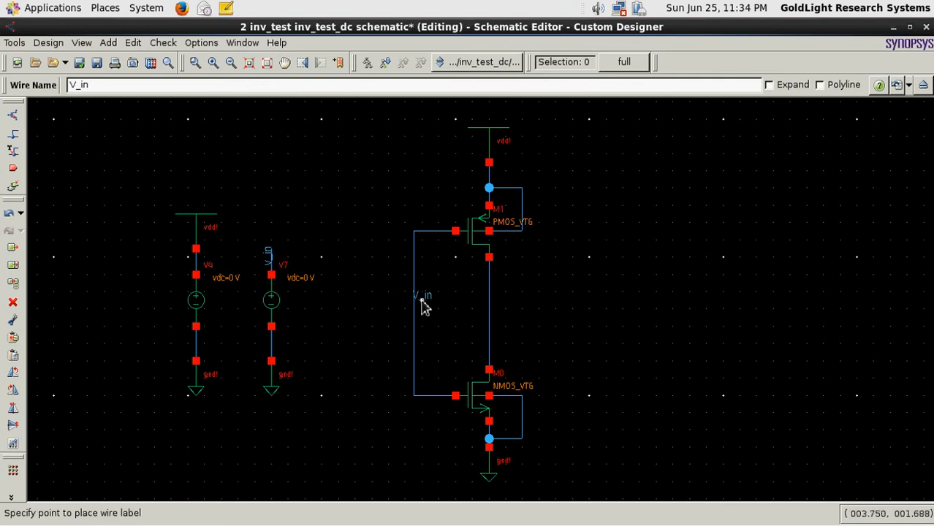
{"action": "left_click", "coordinate": [413, 302]}
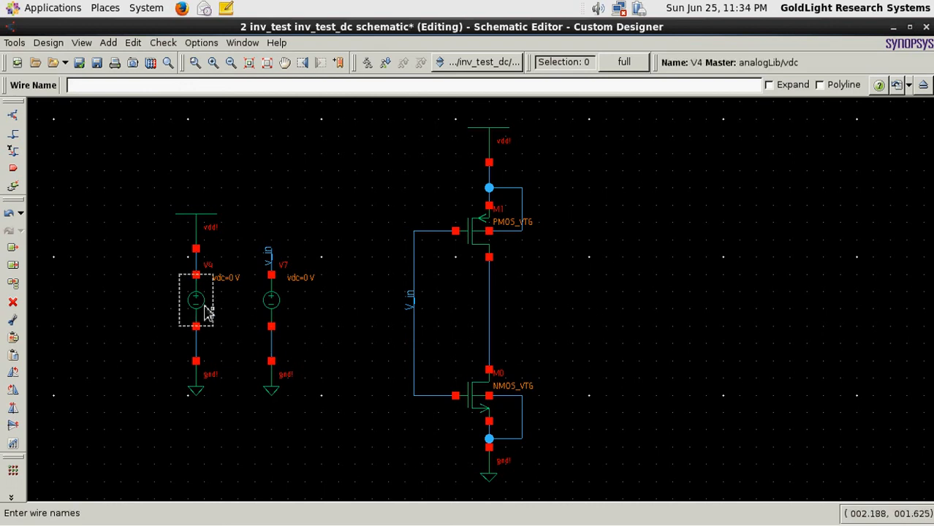
{"action": "key", "text": "Escape"}
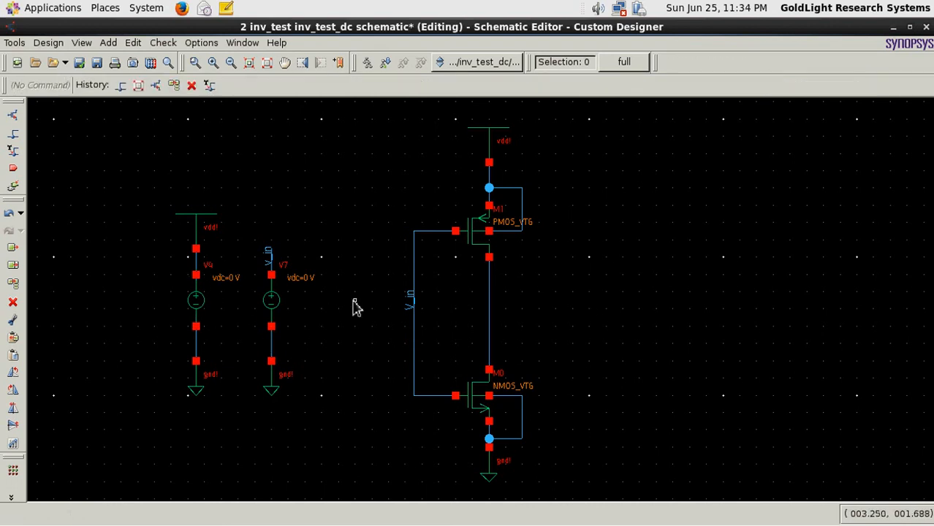
Set the DC voltage of the vdc source connected to vdd to 0.9 V and apply the change
{"action": "left_click", "coordinate": [205, 313]}
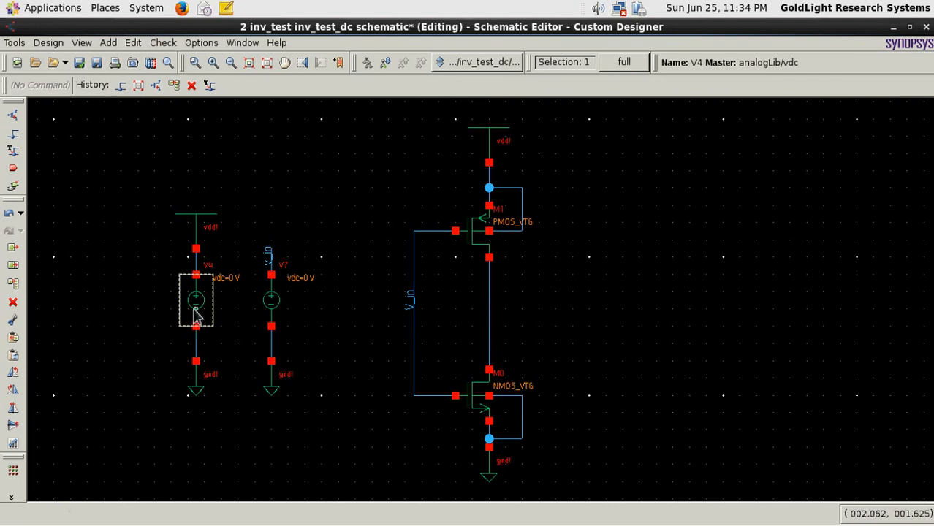
{"action": "key", "text": "q"}
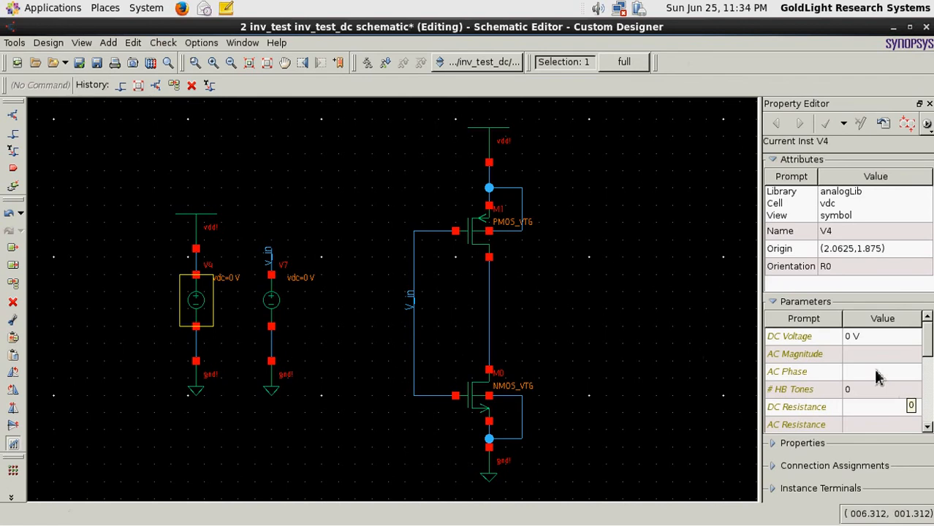
{"action": "left_click", "coordinate": [854, 337]}
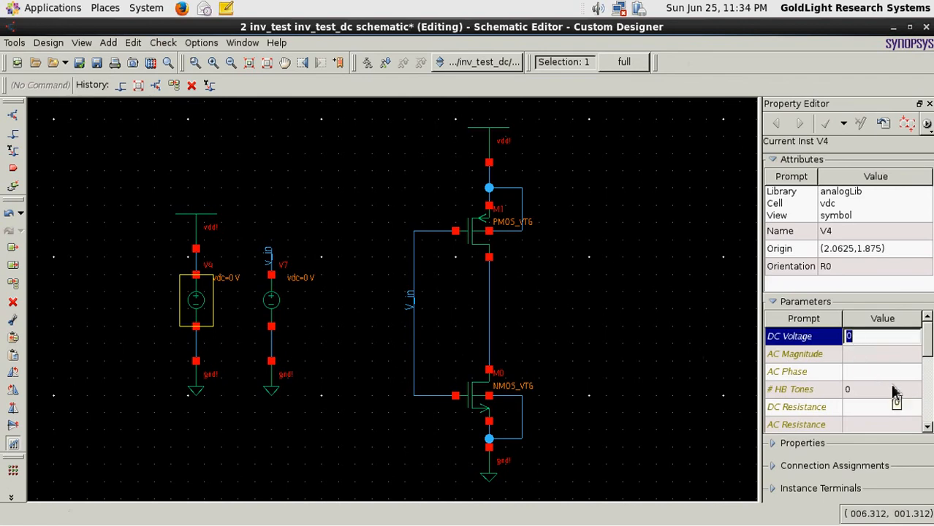
{"action": "type", "text": "0.9"}
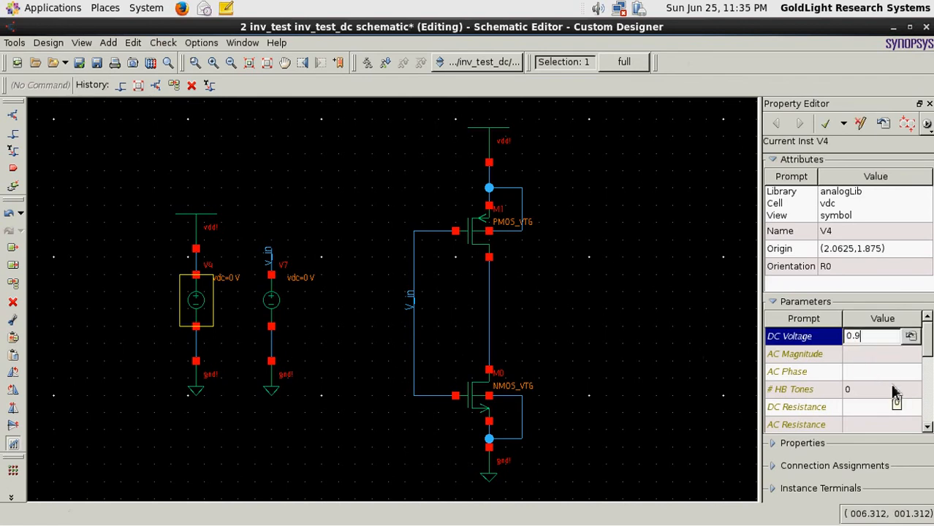
{"action": "left_click", "coordinate": [803, 340]}
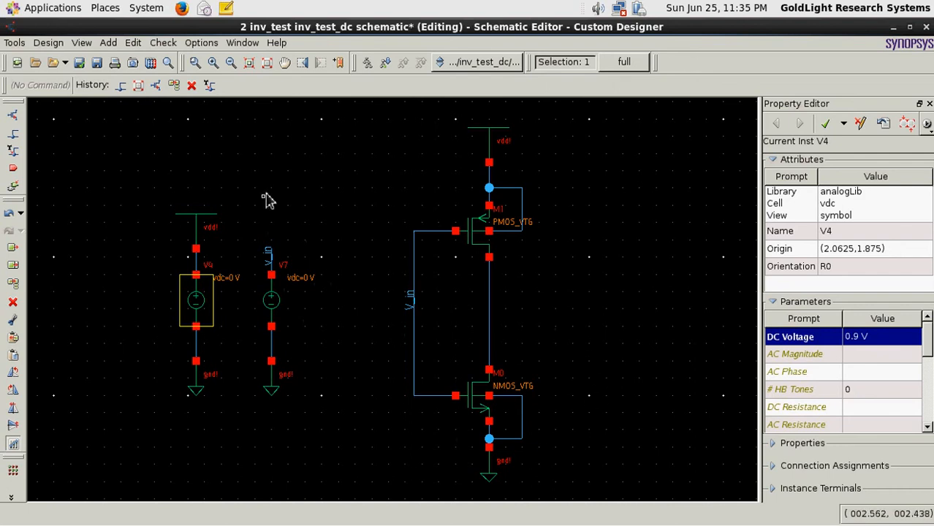
{"action": "left_click", "coordinate": [213, 93]}
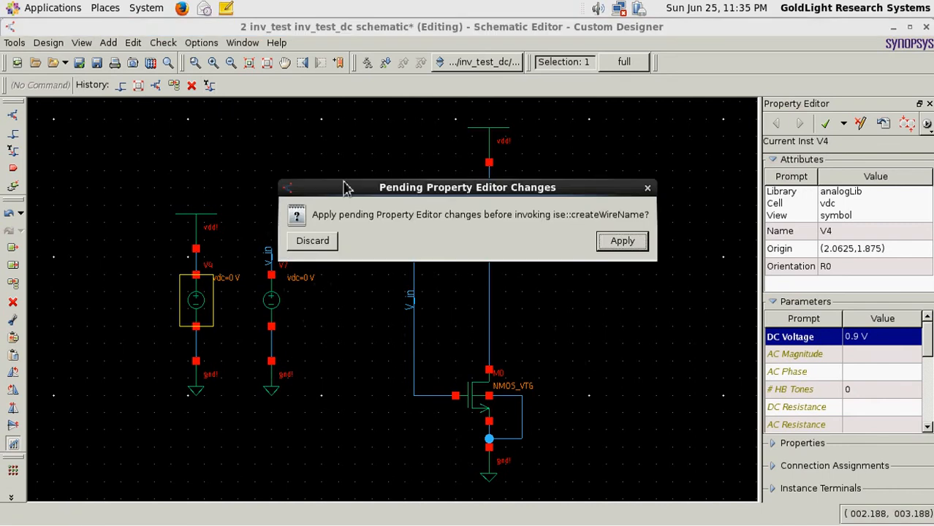
{"action": "left_click", "coordinate": [620, 242]}
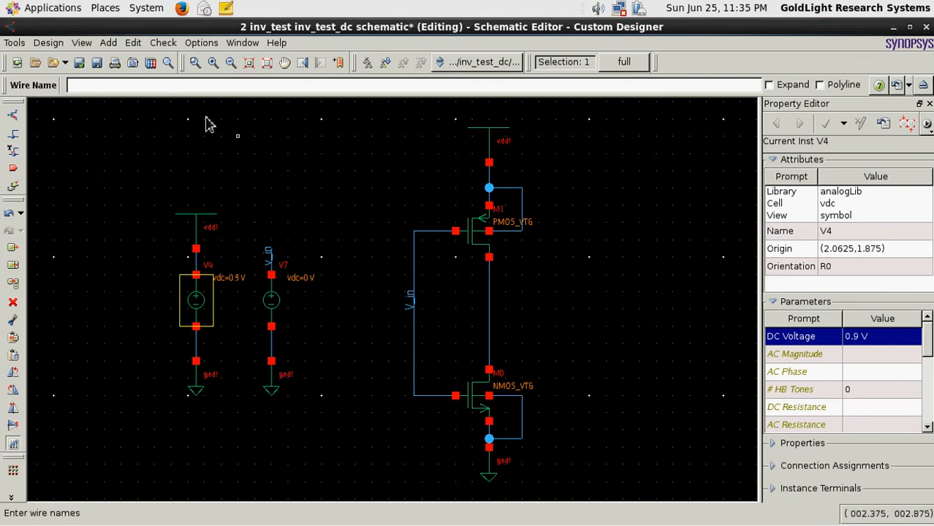
Label the wire joining the PMOS and NMOS drains V_out
{"action": "left_click", "coordinate": [139, 86]}
{"action": "type", "text": "out"}
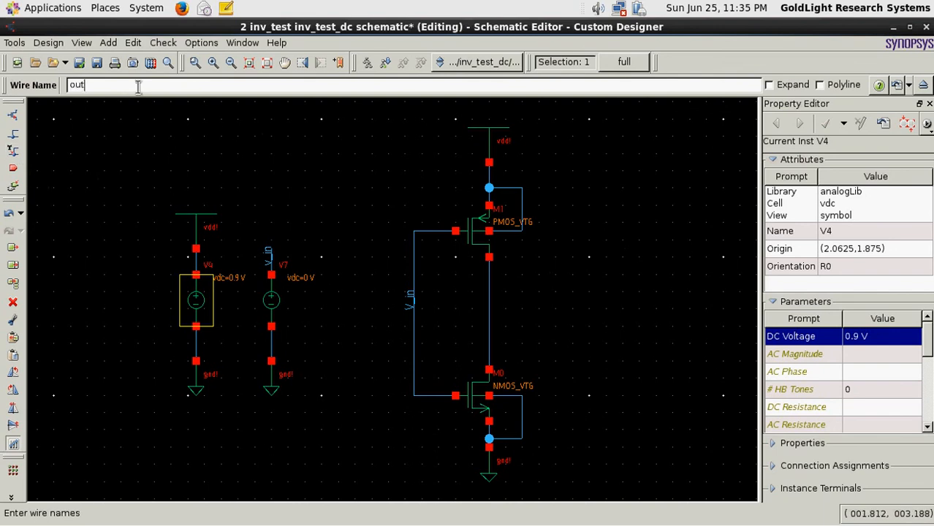
{"action": "key", "text": "BackSpace"}
{"action": "key", "text": "BackSpace"}
{"action": "key", "text": "BackSpace"}
{"action": "type", "text": "V_out"}
{"action": "key", "text": "Return"}
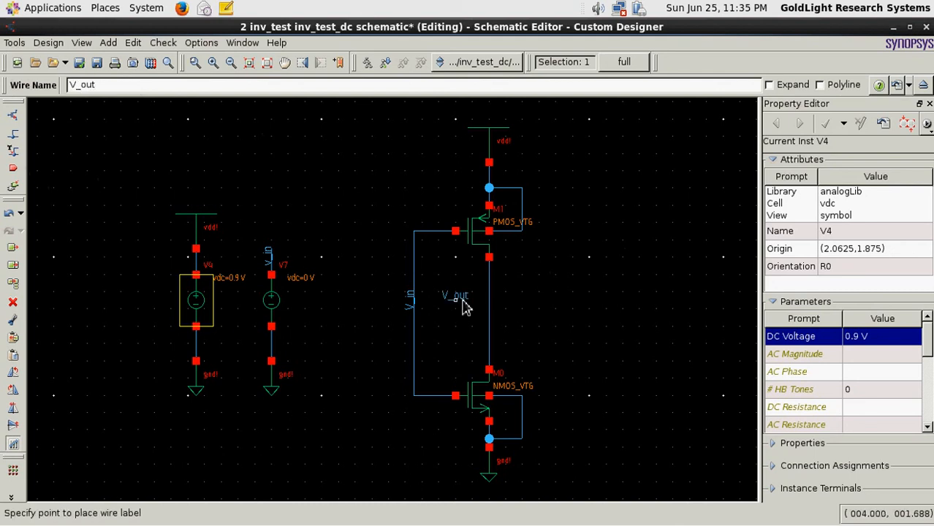
{"action": "left_click", "coordinate": [493, 315]}
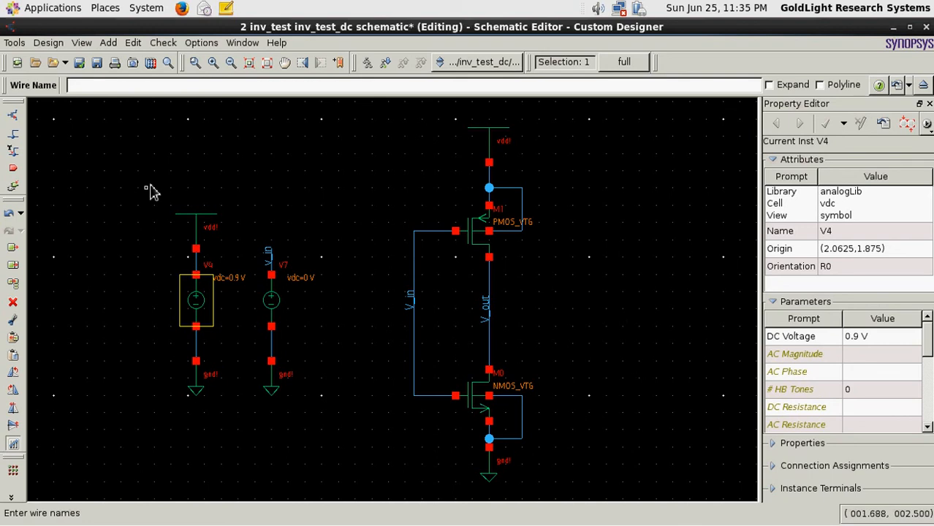
Open SAE for the schematic and create a dc analysis that sweeps the V_in source /V7
{"action": "left_click", "coordinate": [15, 43]}
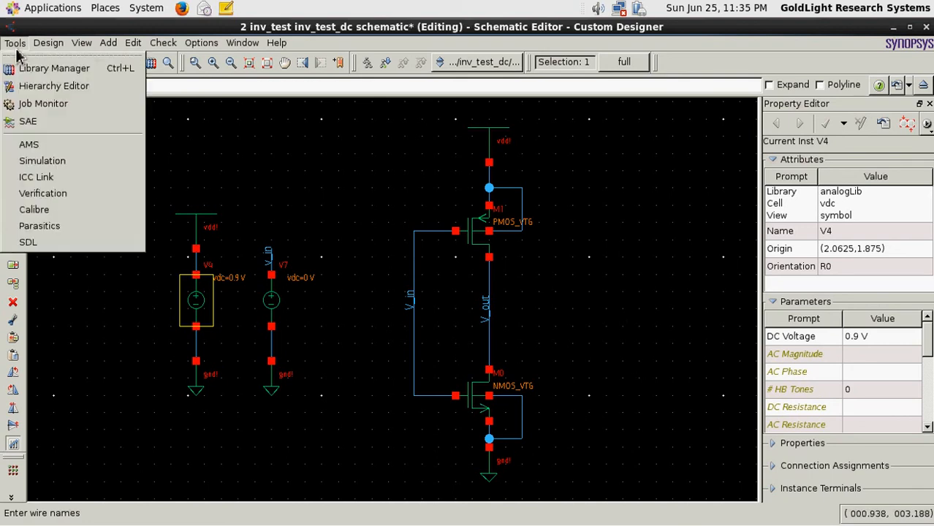
{"action": "left_click", "coordinate": [63, 131]}
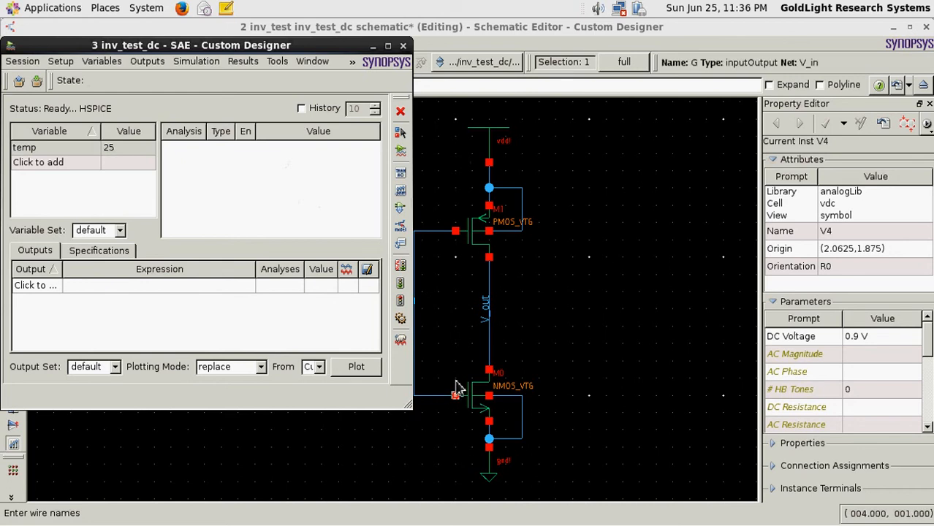
{"action": "left_click", "coordinate": [401, 179]}
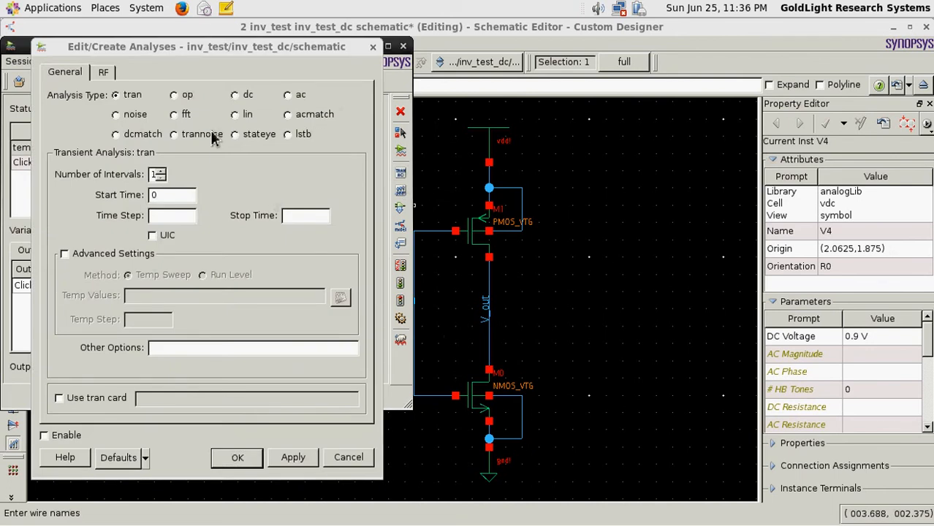
{"action": "left_click", "coordinate": [242, 95]}
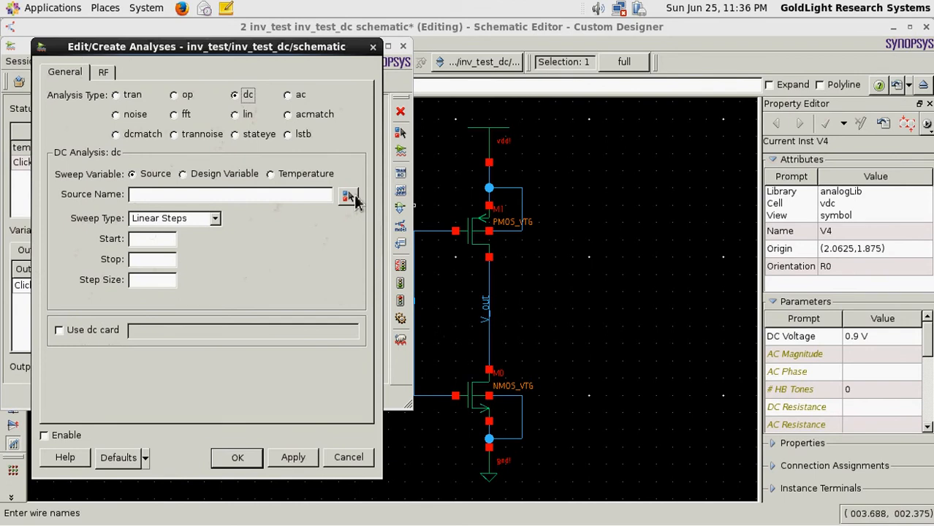
{"action": "left_click", "coordinate": [350, 204]}
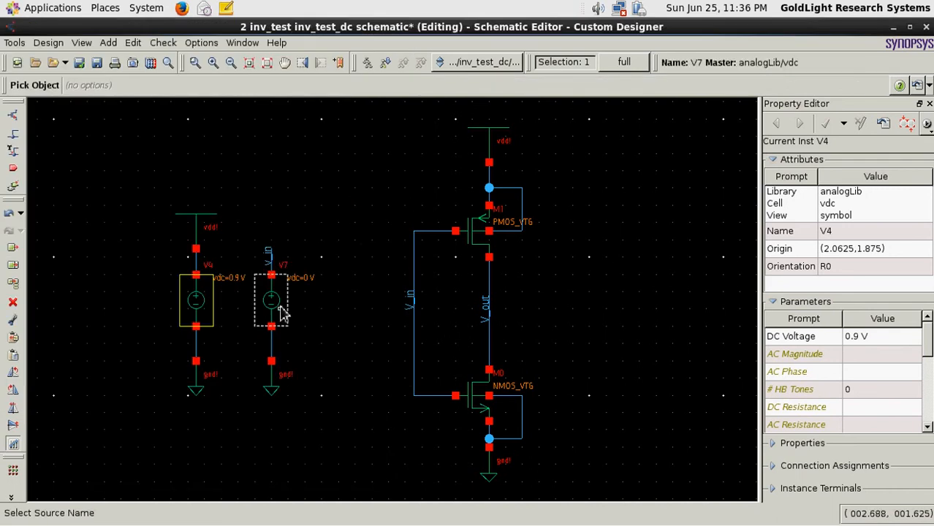
{"action": "left_click", "coordinate": [284, 313]}
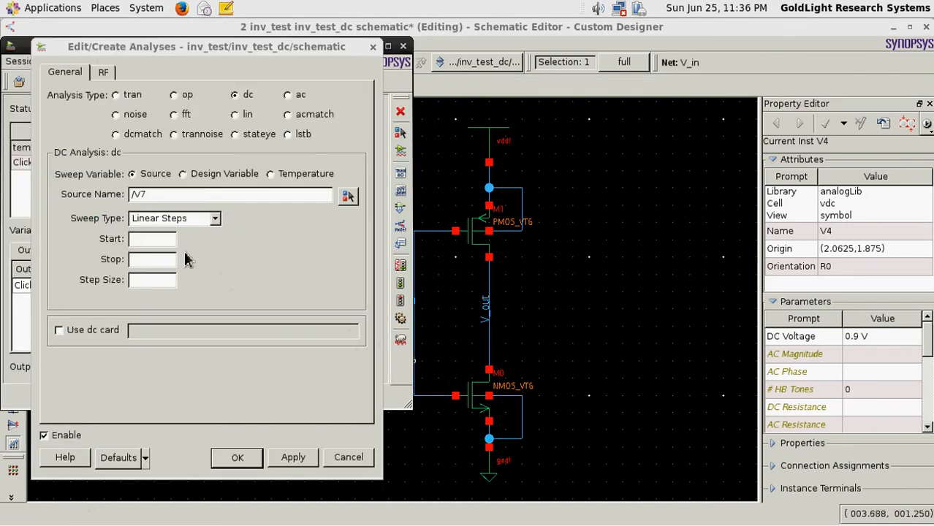
Define the dc sweep as Linear Steps from 0 to 0.9 with step size 0.01 and accept the analysis
{"action": "left_click", "coordinate": [216, 221]}
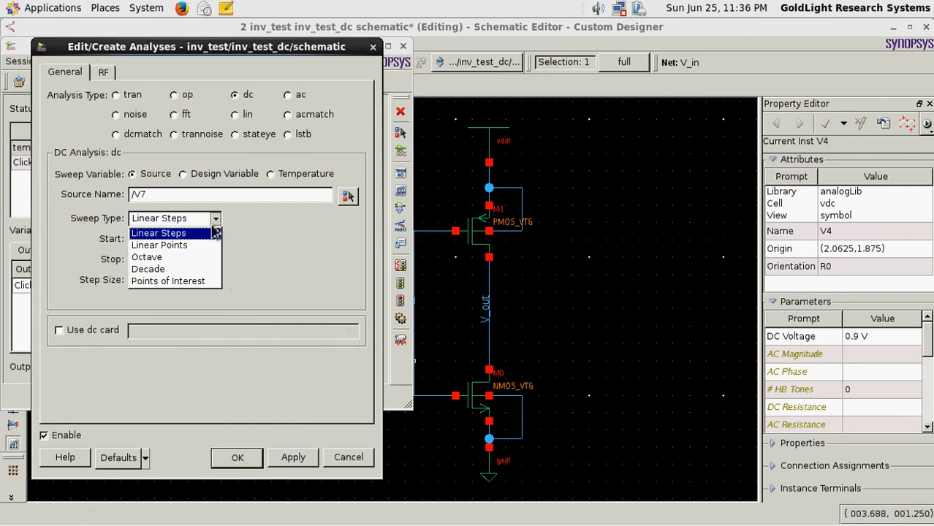
{"action": "left_click", "coordinate": [193, 234]}
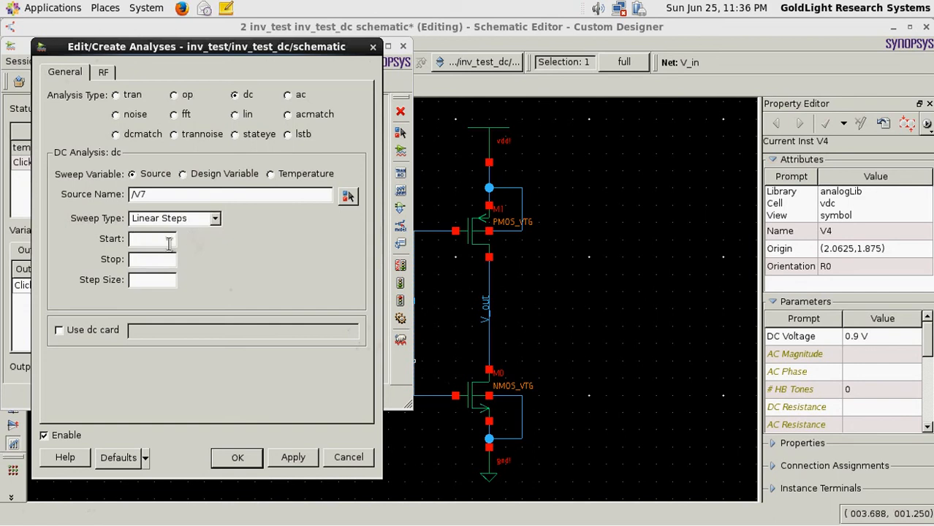
{"action": "type", "text": "0"}
{"action": "left_click", "coordinate": [145, 263]}
{"action": "type", "text": "0.9"}
{"action": "left_click", "coordinate": [149, 284]}
{"action": "type", "text": "0.01"}
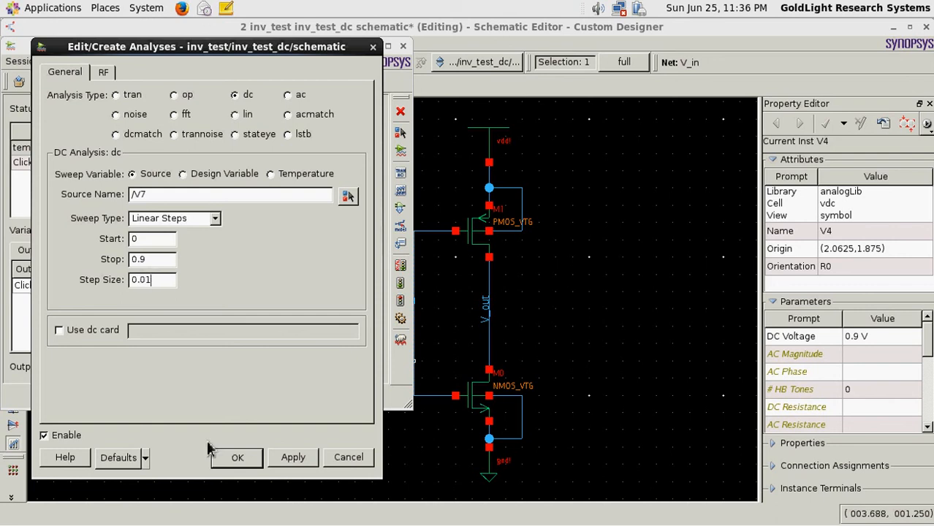
{"action": "left_click", "coordinate": [283, 465]}
{"action": "left_click", "coordinate": [238, 459]}
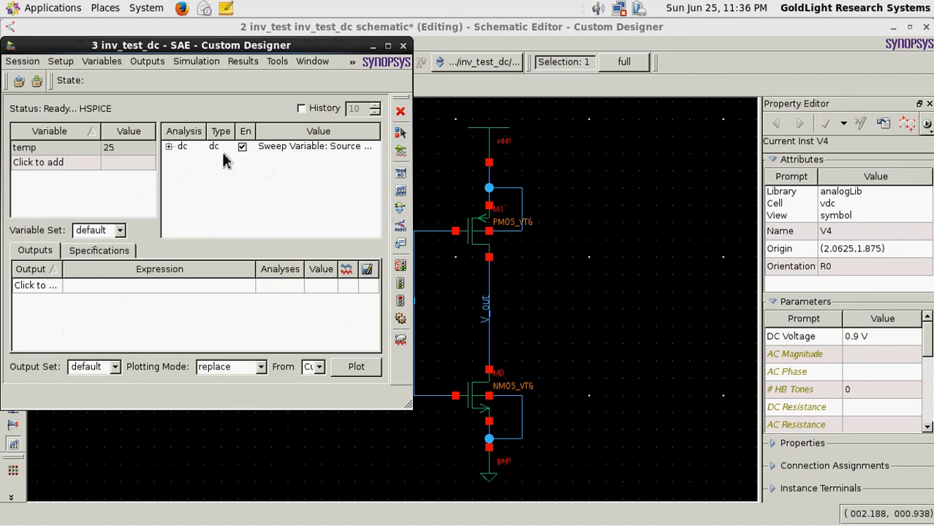
Add the V_in and V_out nets from the schematic as outputs for plotting
{"action": "left_click", "coordinate": [145, 65]}
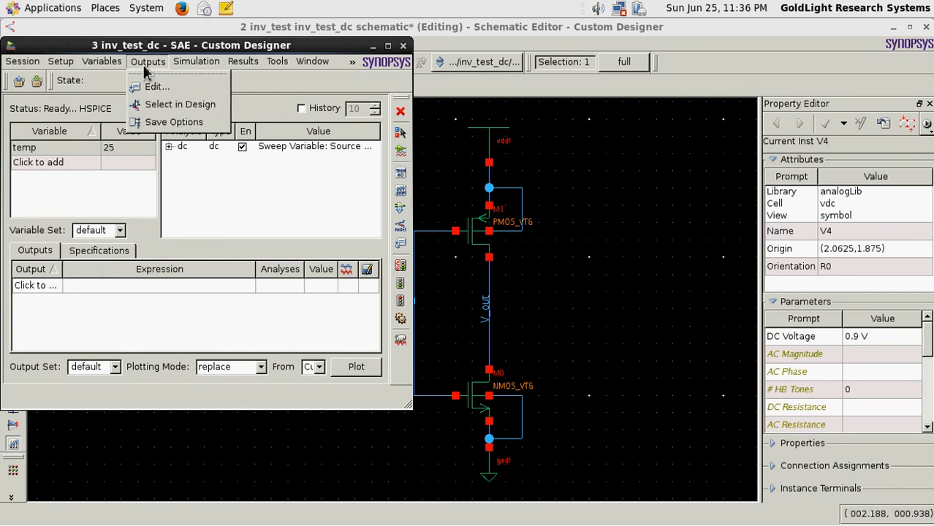
{"action": "left_click", "coordinate": [155, 108]}
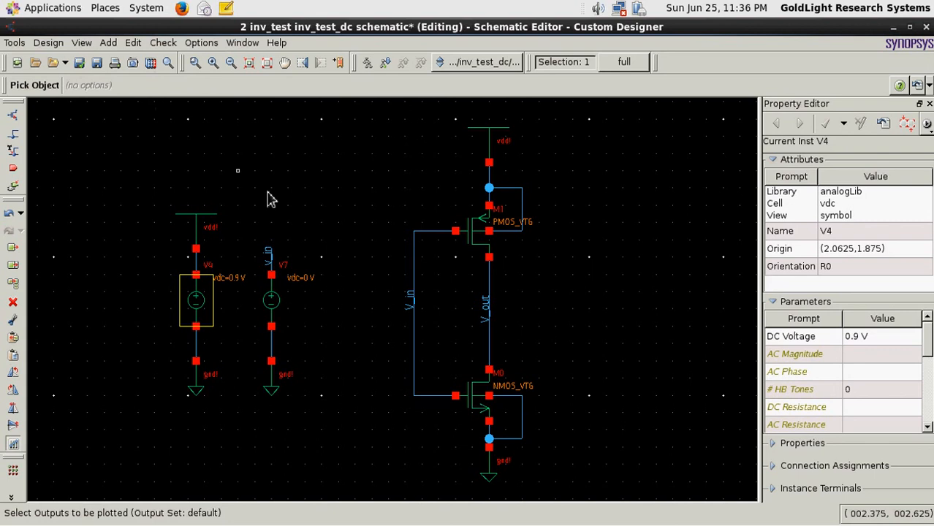
{"action": "left_click", "coordinate": [409, 310]}
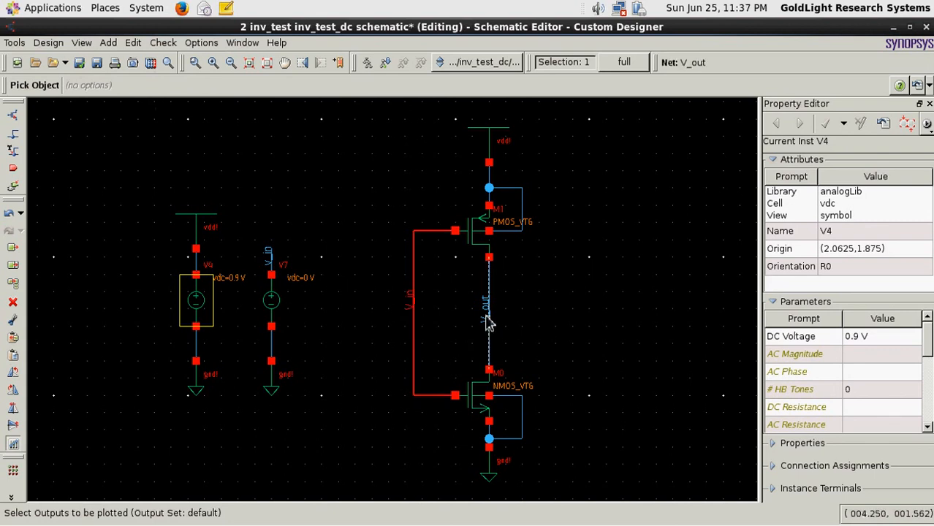
{"action": "left_click", "coordinate": [488, 321]}
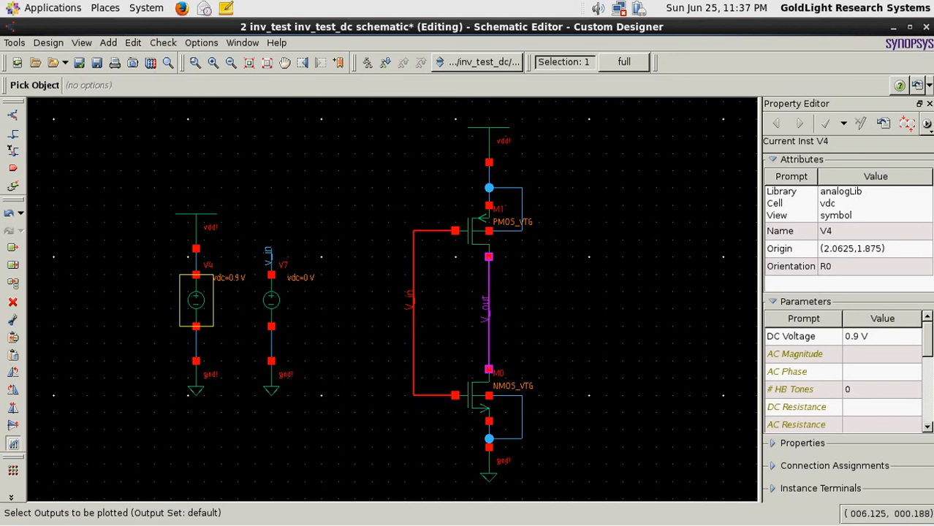
{"action": "key", "text": "Escape"}
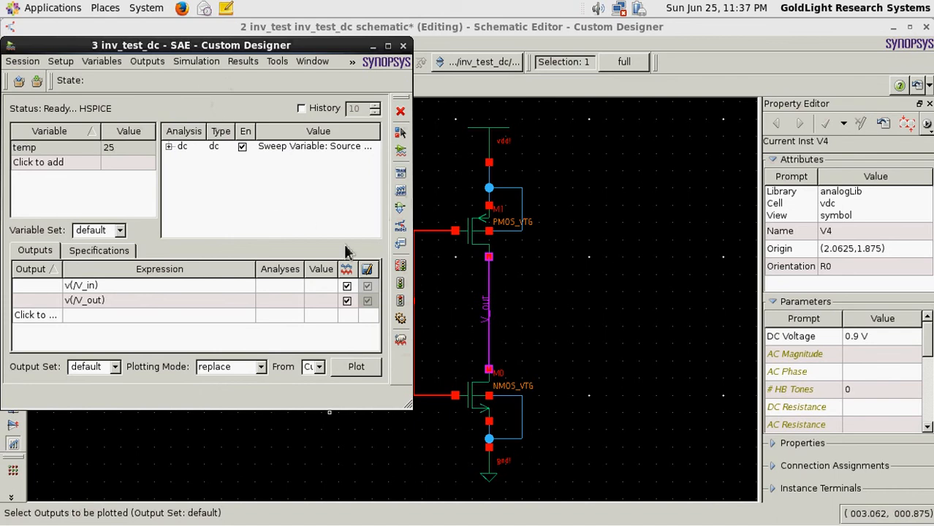
Netlist and run the HSPICE simulation, checking and saving the changed inv_test_dc schematic
{"action": "left_click", "coordinate": [401, 269]}
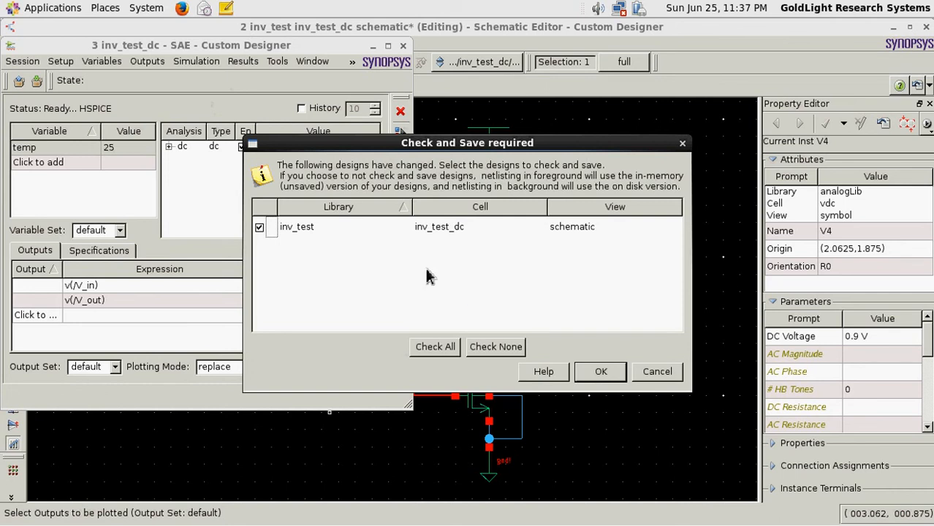
{"action": "left_click", "coordinate": [442, 351]}
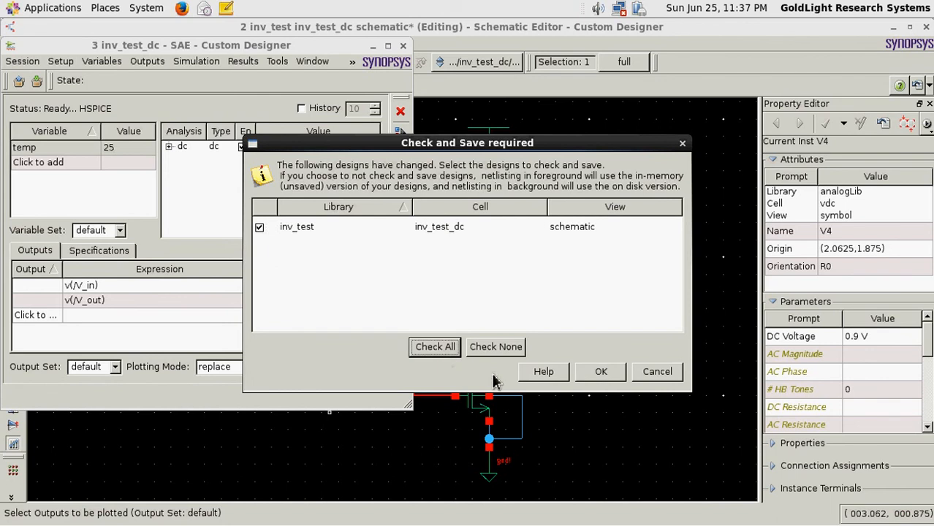
{"action": "left_click", "coordinate": [599, 371]}
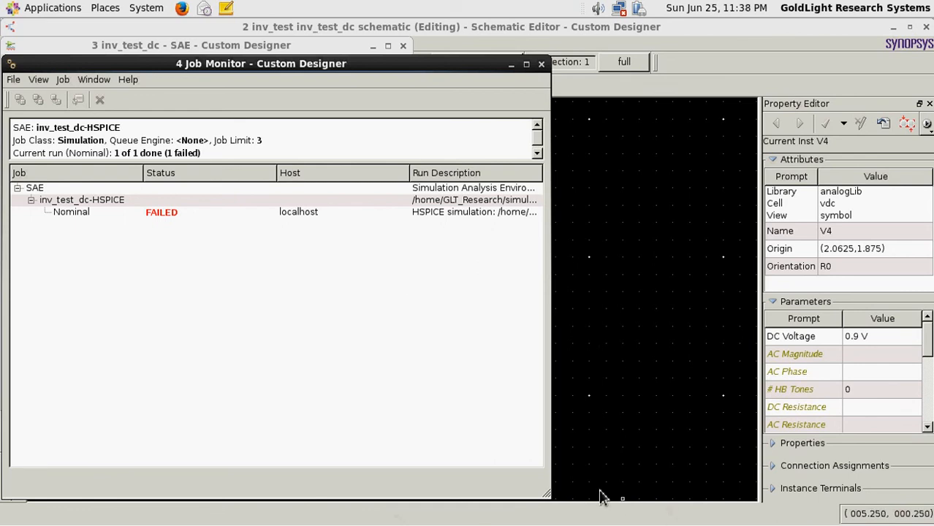
Return to SAE, open its model files setup and start browsing for a new model file entry
{"action": "left_click", "coordinate": [512, 525]}
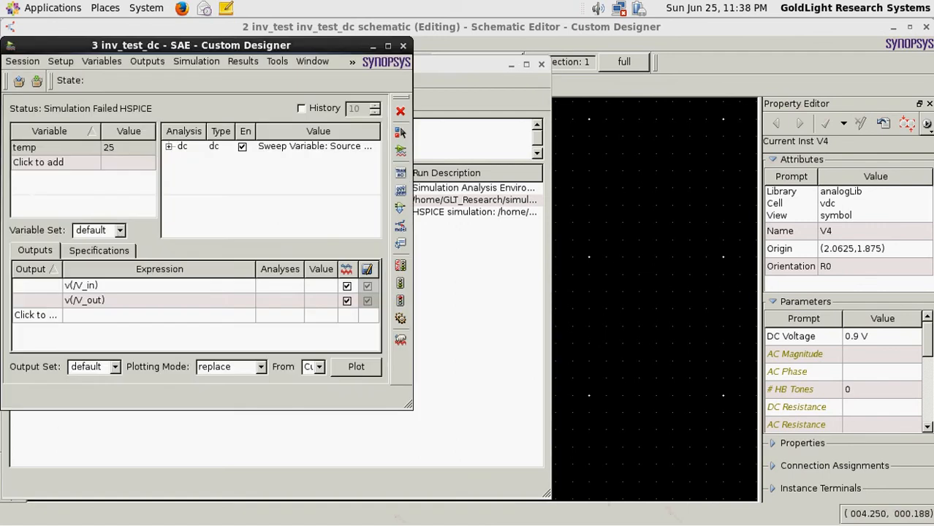
{"action": "left_click", "coordinate": [401, 226]}
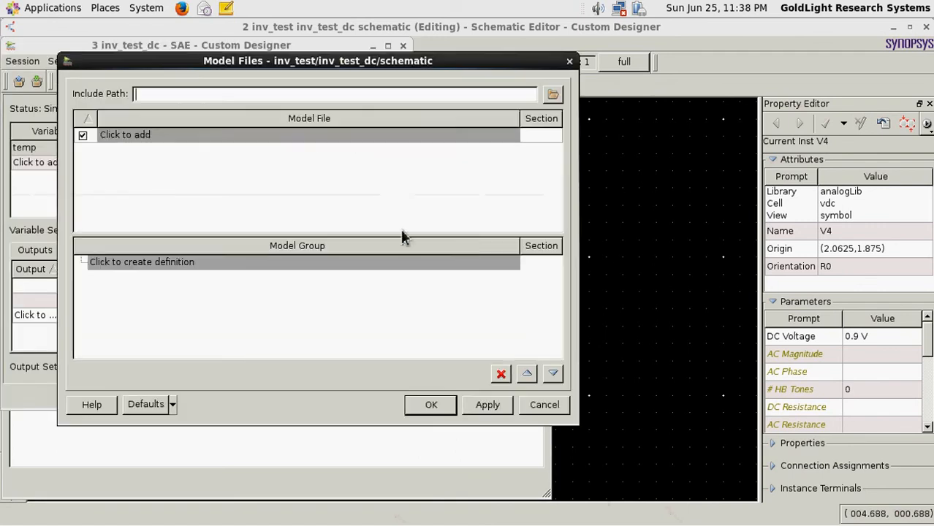
{"action": "left_click", "coordinate": [327, 133]}
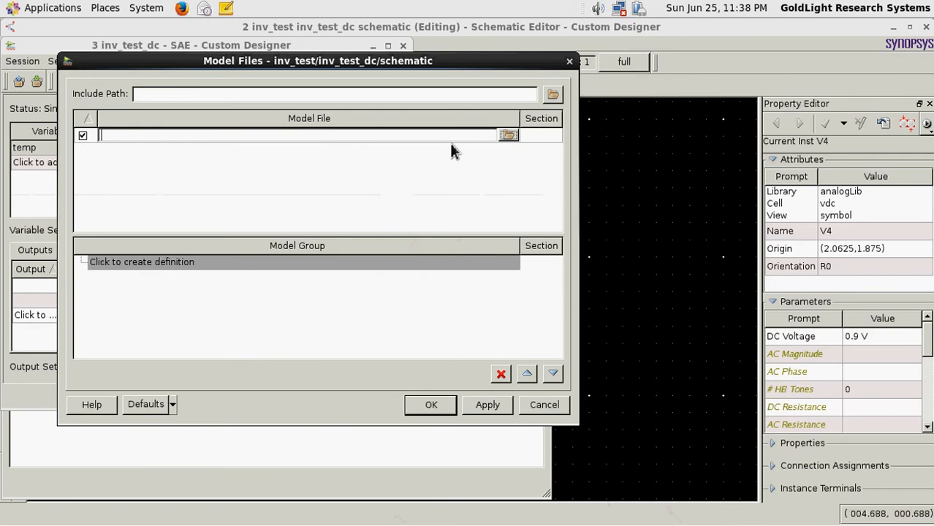
{"action": "left_click", "coordinate": [507, 136]}
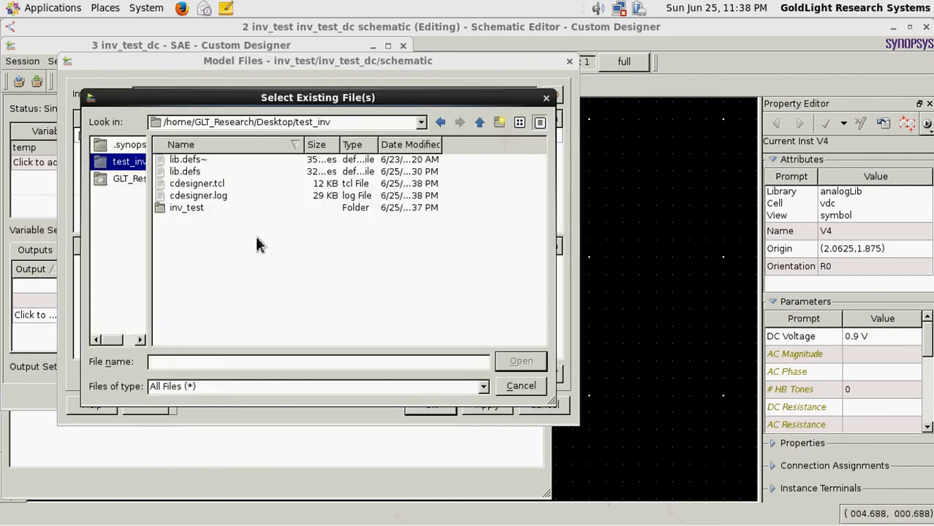
Browse from the home folder to Synopsys/PDKs/FreePDK45/ncsu_basekit/models/hspice/tran_models/models_nom
{"action": "left_click", "coordinate": [118, 179]}
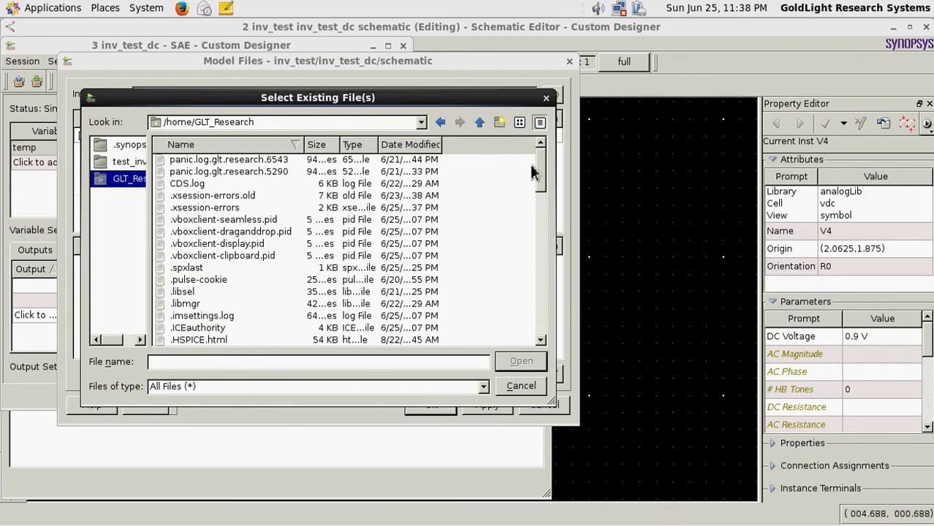
{"action": "left_click_drag", "start_coordinate": [541, 170], "coordinate": [537, 261]}
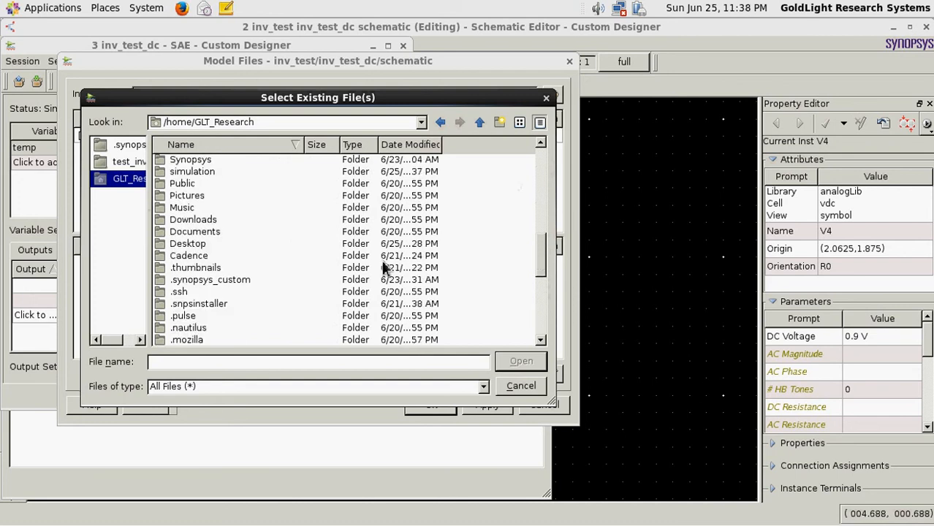
{"action": "left_click", "coordinate": [203, 233]}
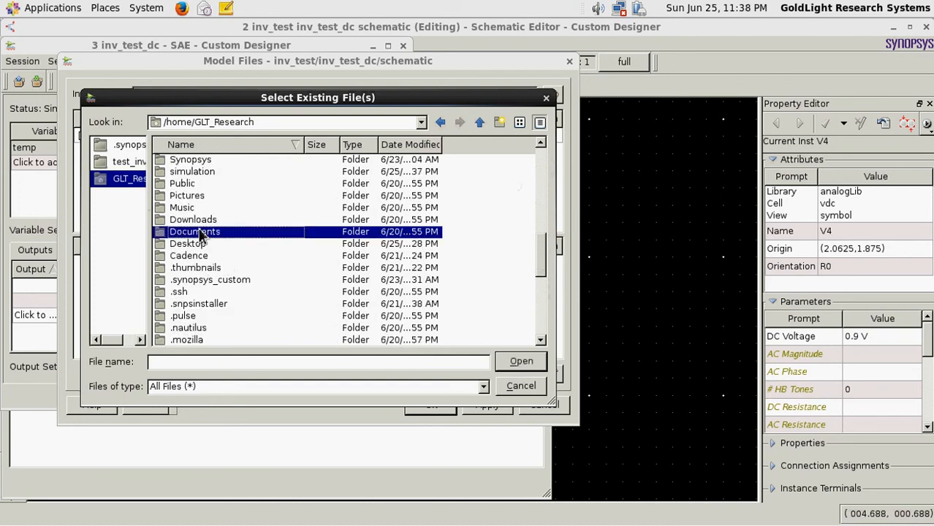
{"action": "double_click", "coordinate": [196, 168]}
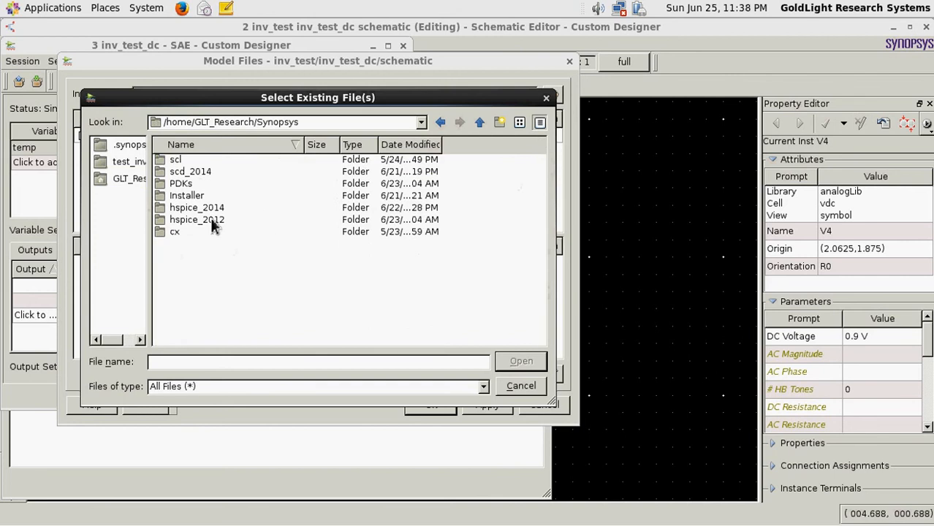
{"action": "double_click", "coordinate": [192, 184]}
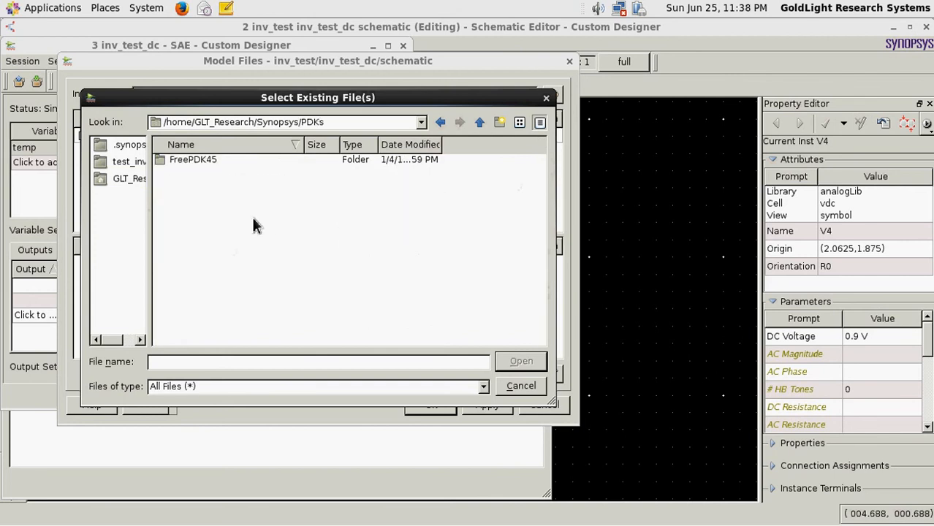
{"action": "double_click", "coordinate": [195, 162]}
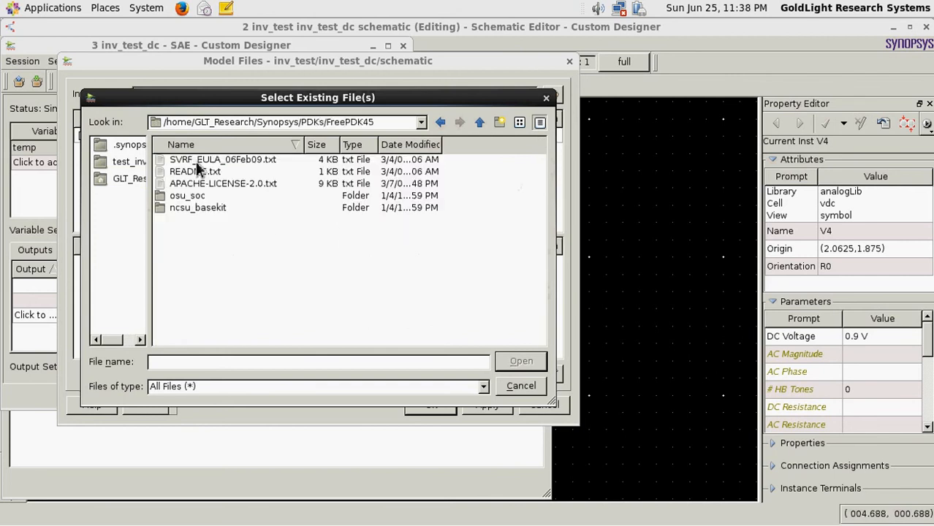
{"action": "double_click", "coordinate": [199, 208]}
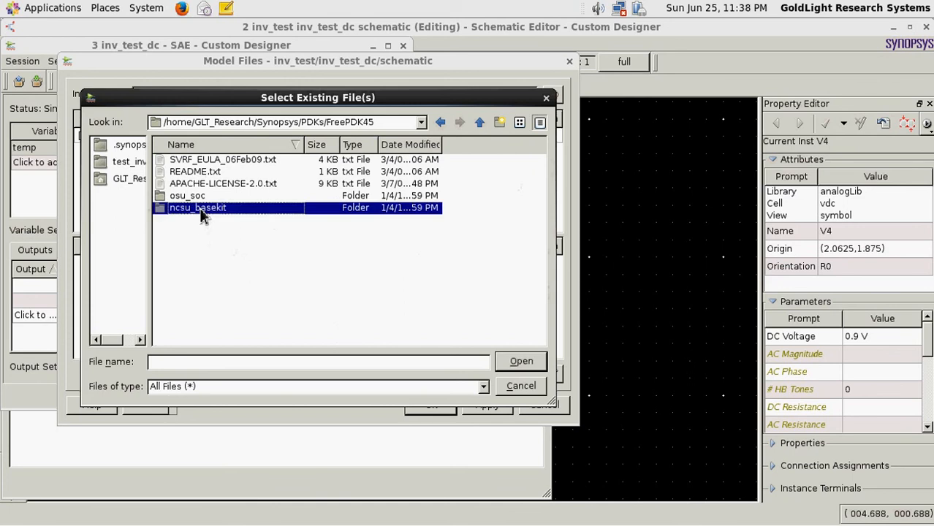
{"action": "double_click", "coordinate": [188, 196]}
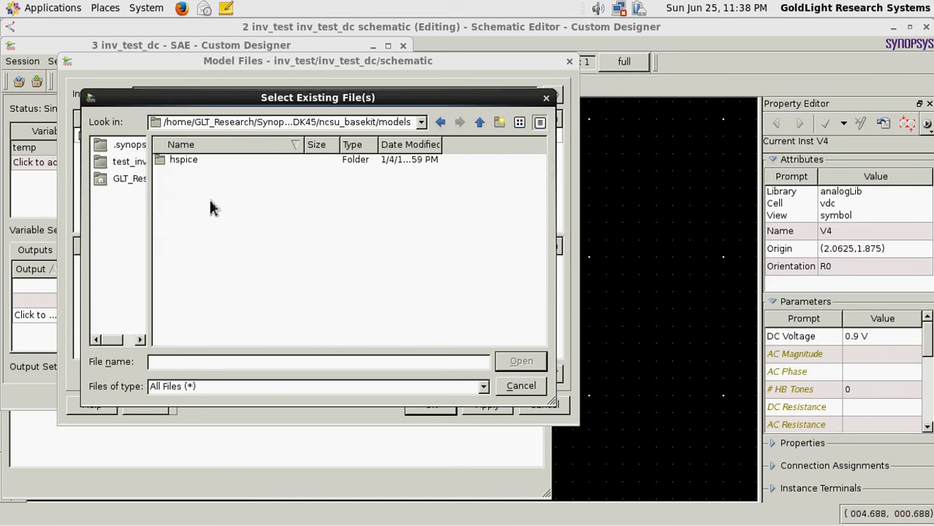
{"action": "double_click", "coordinate": [188, 162]}
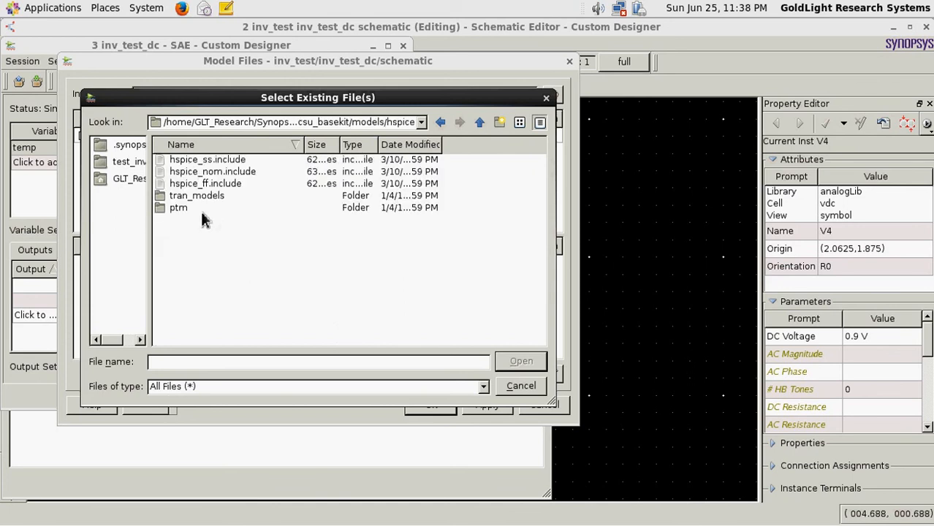
{"action": "double_click", "coordinate": [189, 197]}
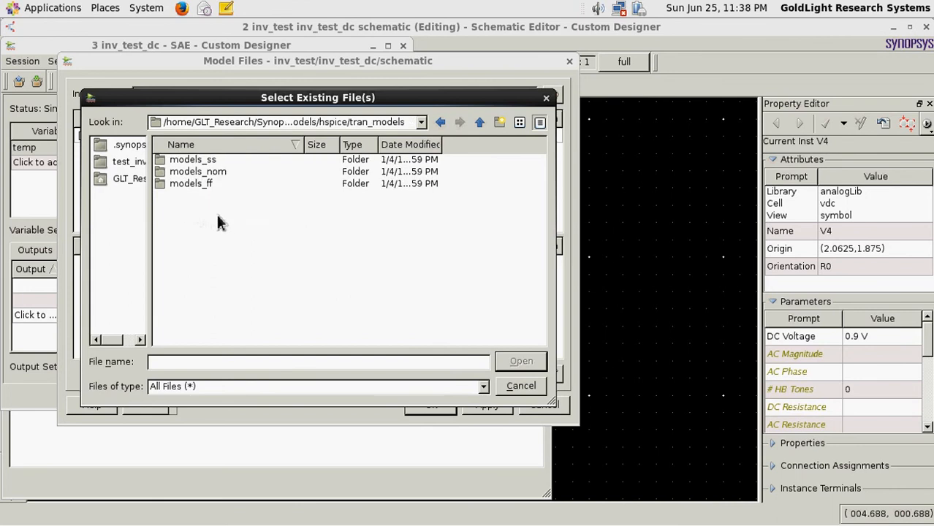
{"action": "double_click", "coordinate": [213, 174]}
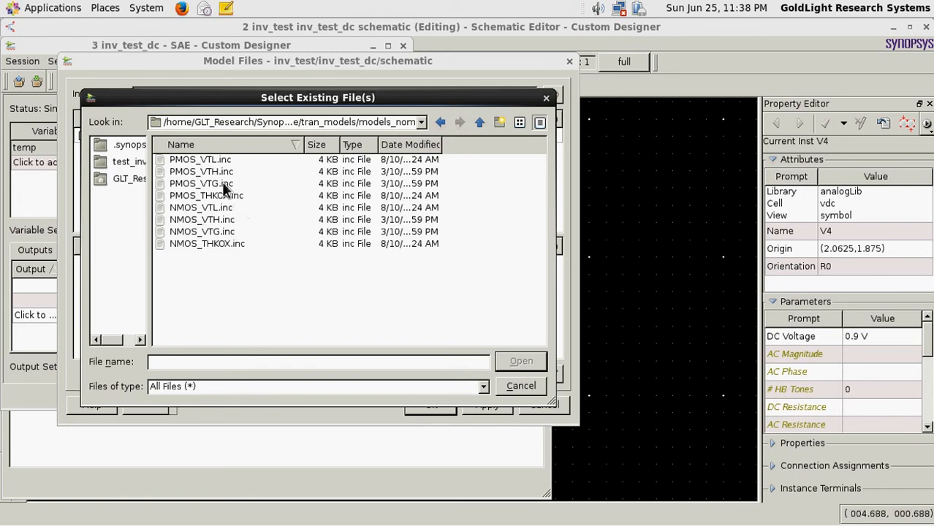
Add PMOS_VTG.inc and NMOS_VTG.inc together as model files and accept the model setup
{"action": "left_click", "coordinate": [226, 189]}
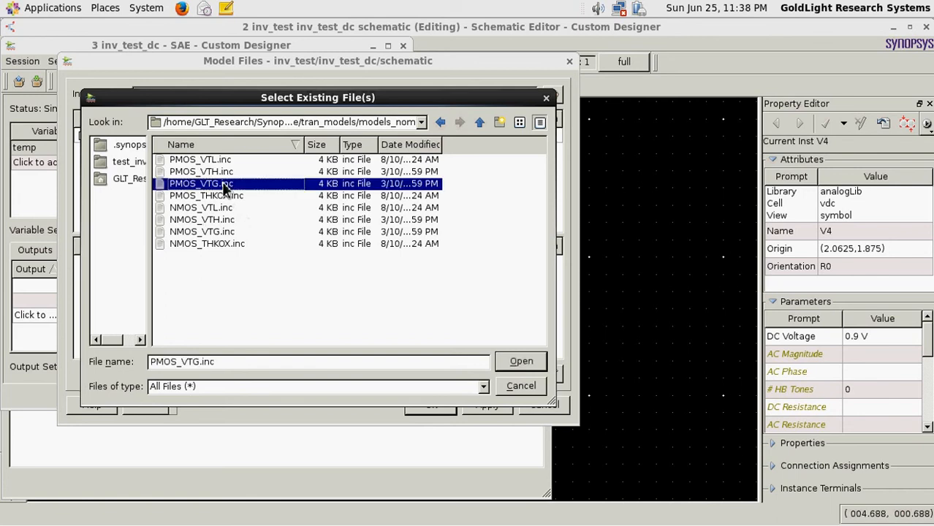
{"action": "left_click", "coordinate": [227, 231], "text": "ctrl"}
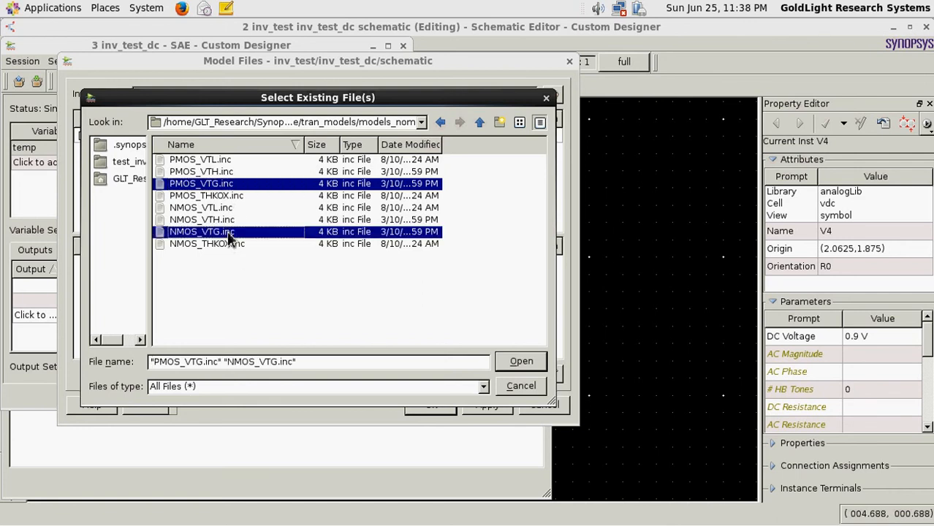
{"action": "left_click", "coordinate": [521, 361]}
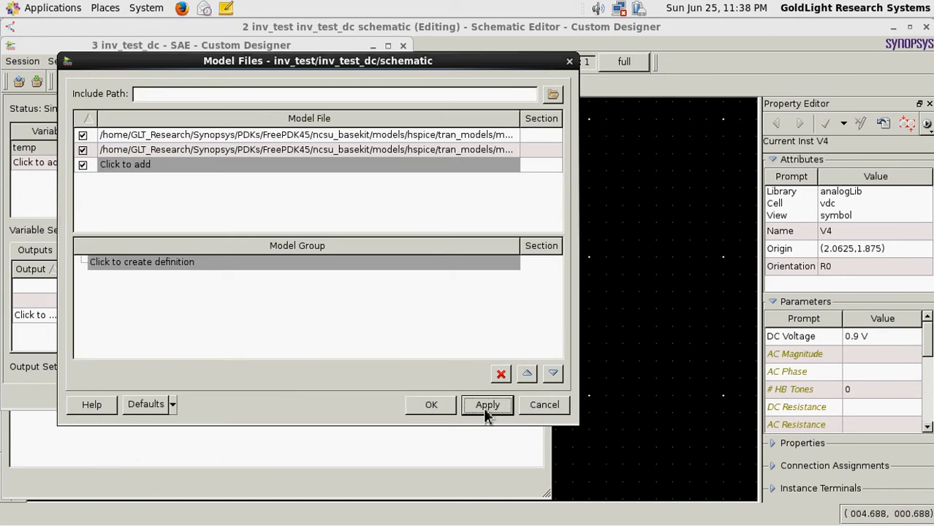
{"action": "left_click", "coordinate": [439, 412]}
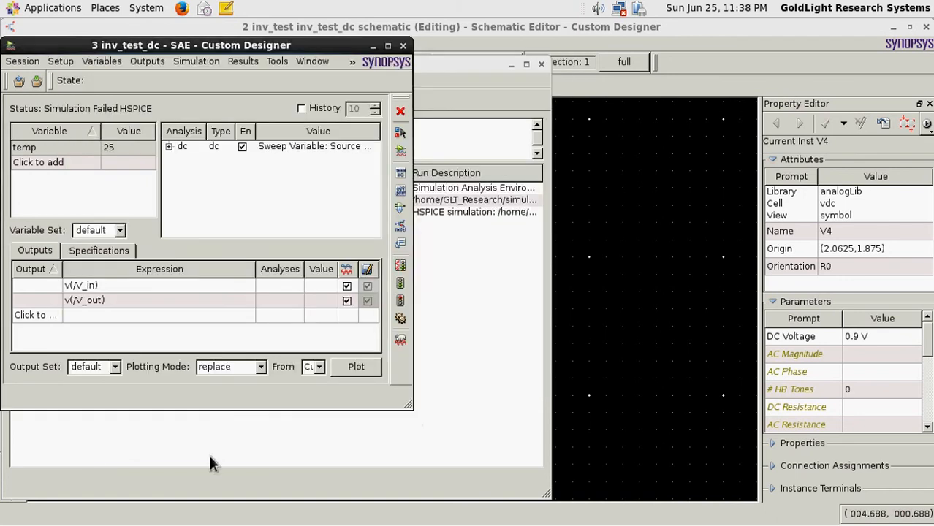
Rerun the HSPICE simulation and review the hspice.lis output of the Nominal job
{"action": "left_click", "coordinate": [403, 272]}
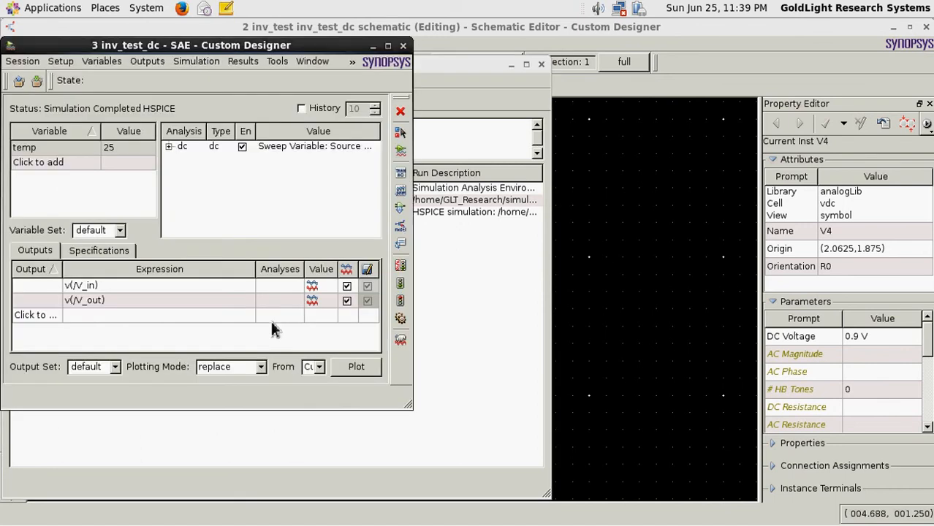
{"action": "left_click", "coordinate": [460, 330]}
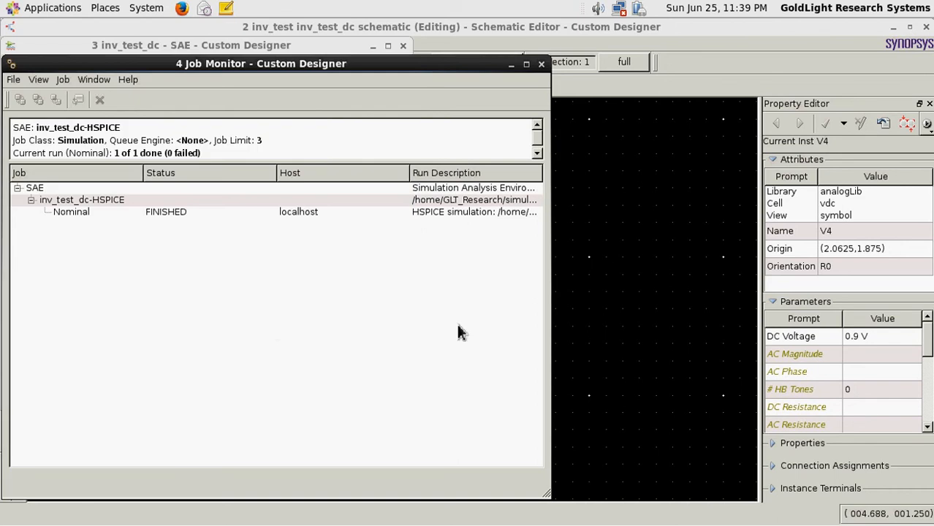
{"action": "double_click", "coordinate": [173, 211]}
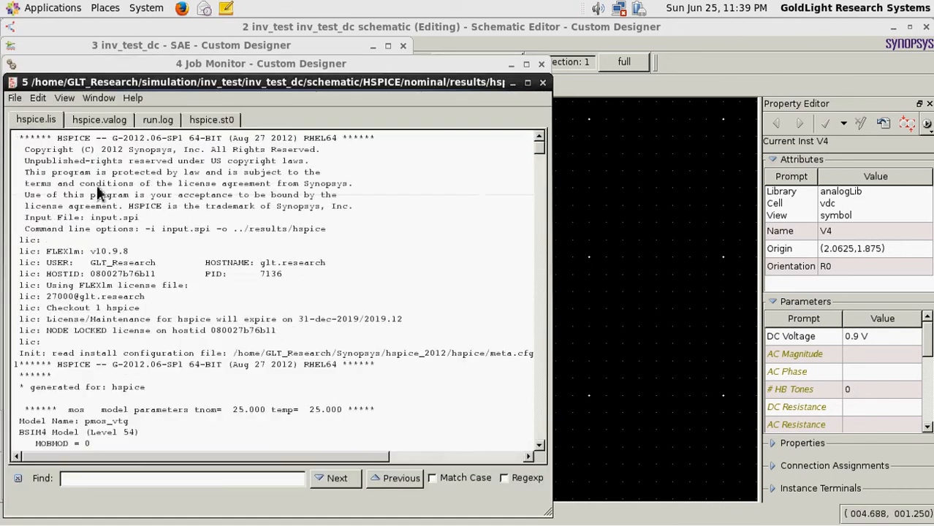
{"action": "scroll", "coordinate": [167, 241], "scroll_direction": "down", "scroll_amount": 20}
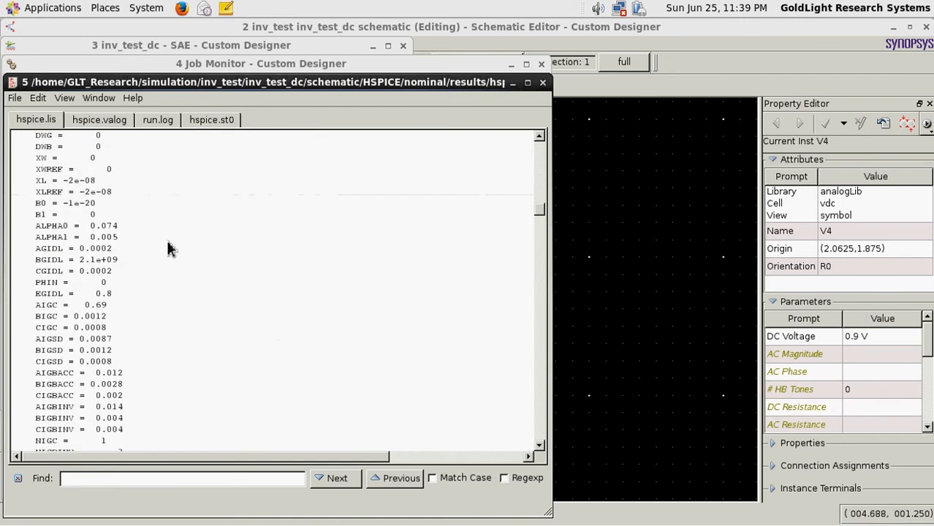
{"action": "scroll", "coordinate": [168, 243], "scroll_direction": "down", "scroll_amount": 10}
{"action": "left_click_drag", "start_coordinate": [539, 227], "coordinate": [519, 444]}
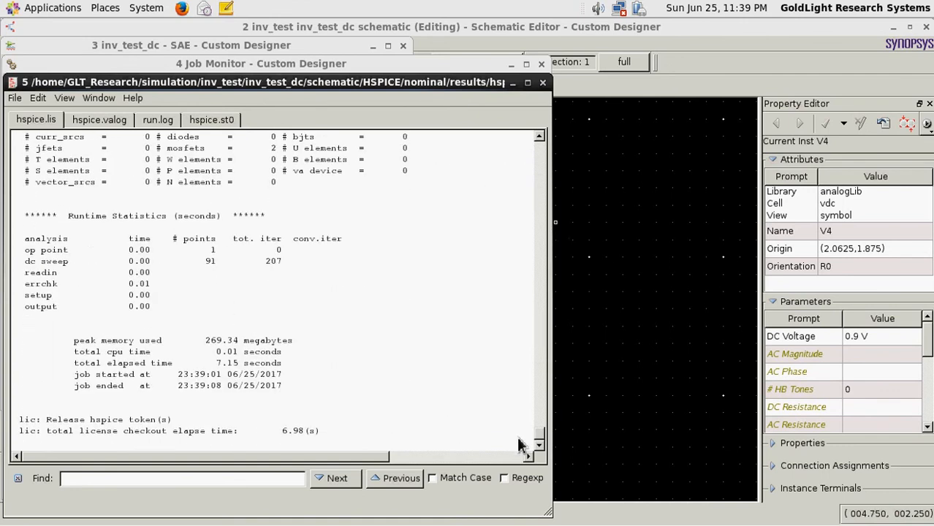
{"action": "scroll", "coordinate": [517, 424], "scroll_direction": "up", "scroll_amount": 15}
{"action": "scroll", "coordinate": [510, 384], "scroll_direction": "down", "scroll_amount": 5}
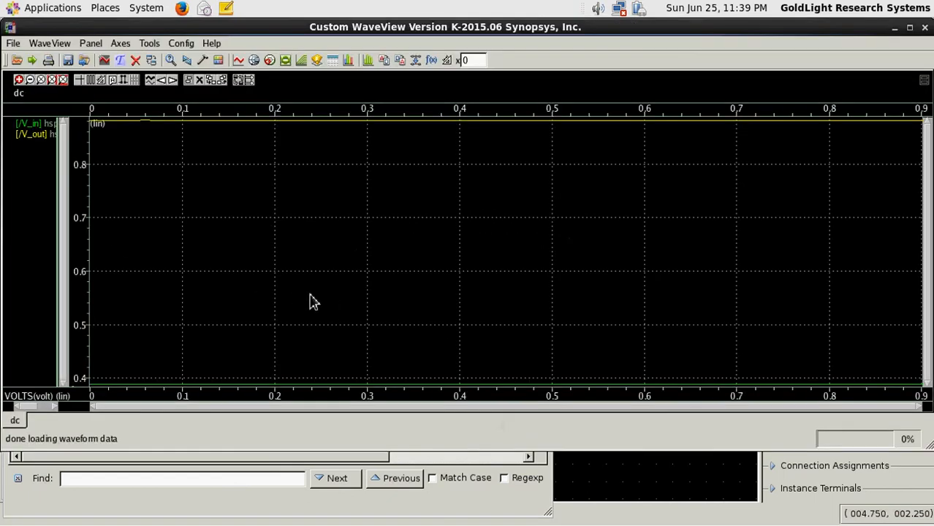
Ungroup the V_in and V_out waveforms into separate plots and return to the inv_test_dc schematic
{"action": "left_click", "coordinate": [37, 141]}
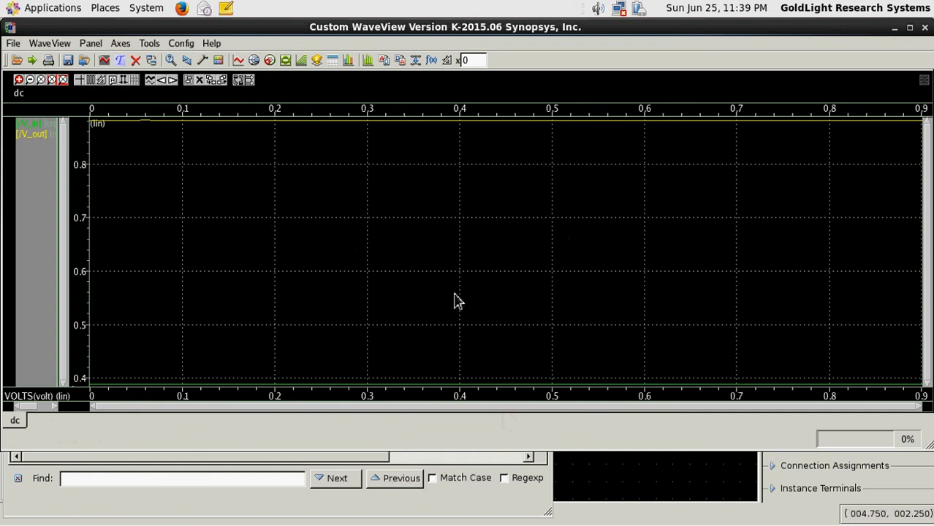
{"action": "right_click", "coordinate": [21, 170]}
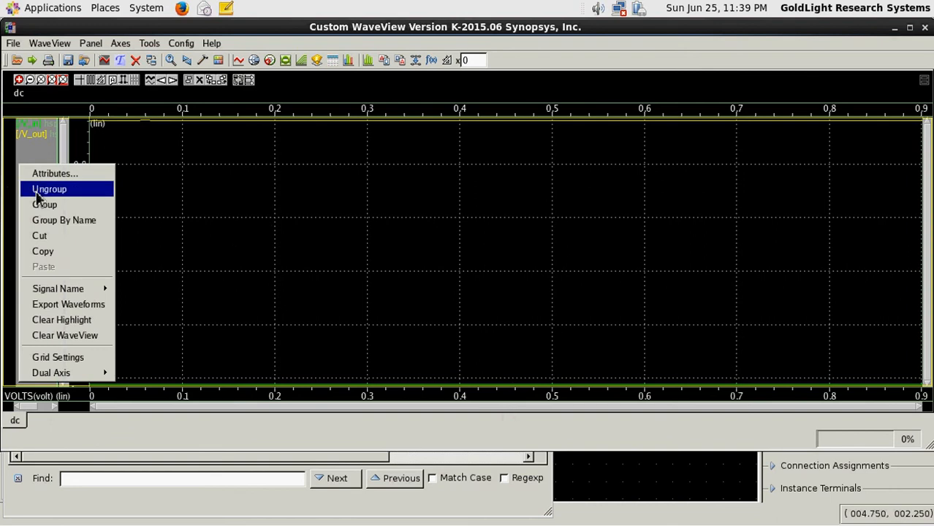
{"action": "left_click", "coordinate": [38, 189]}
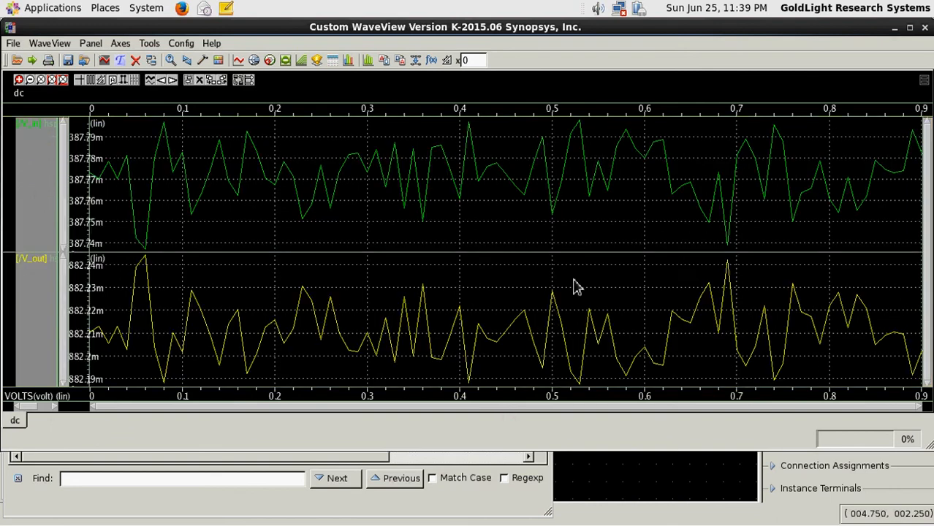
{"action": "left_click", "coordinate": [664, 499]}
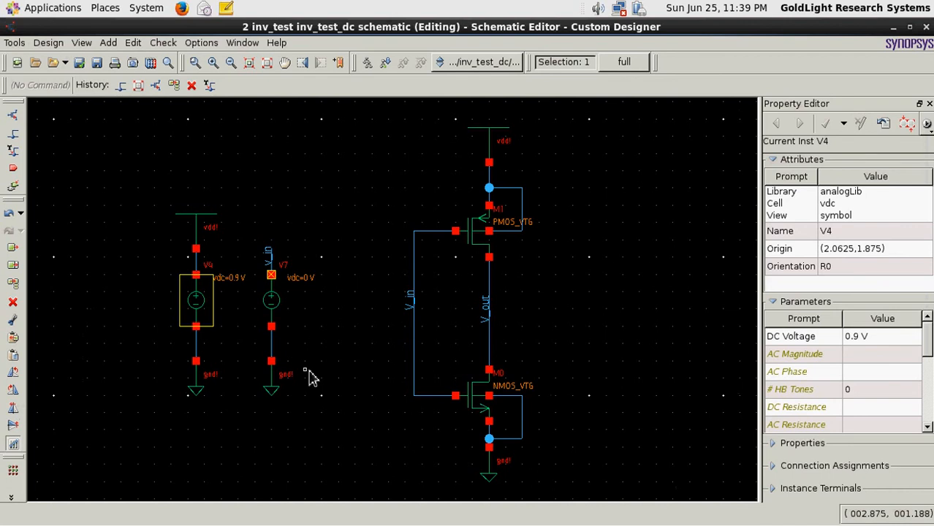
{"action": "left_click", "coordinate": [337, 330]}
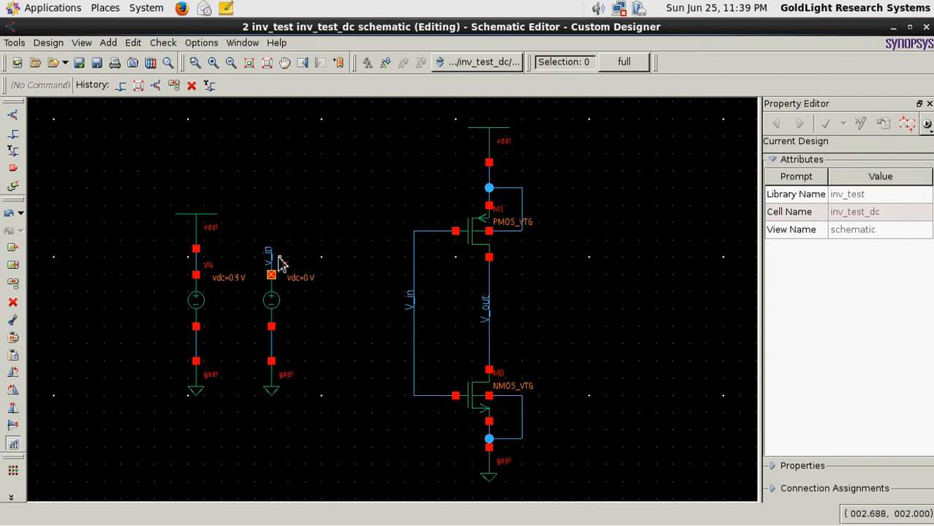
{"action": "left_click", "coordinate": [272, 305]}
{"action": "left_click", "coordinate": [307, 256]}
{"action": "key", "text": "Delete"}
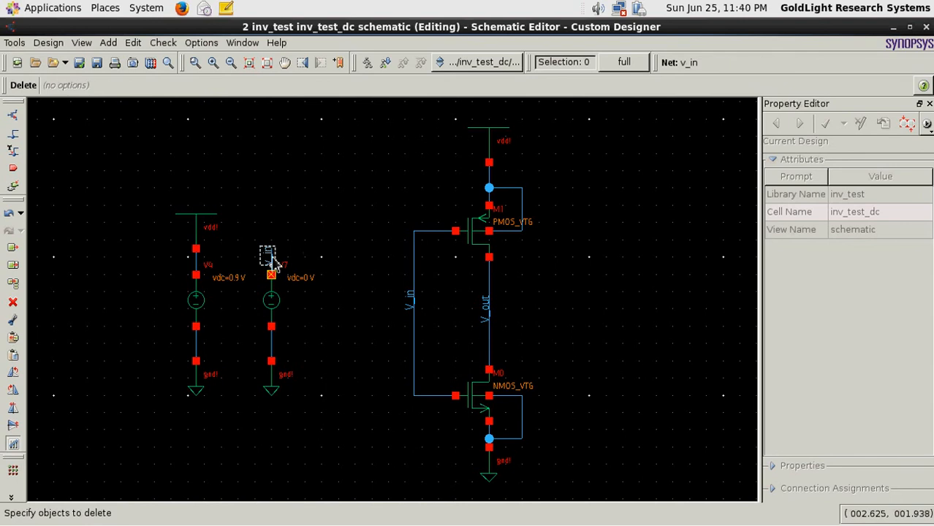
{"action": "key", "text": "Escape"}
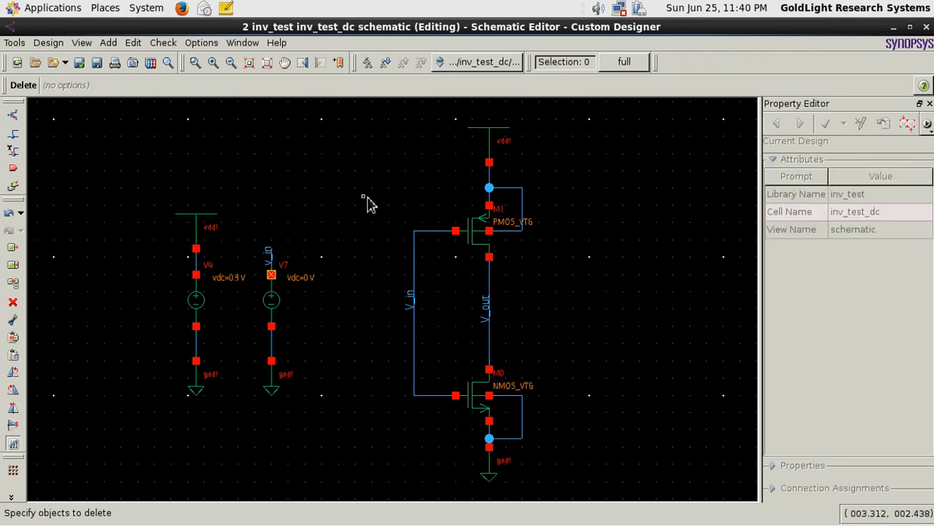
Open the Marker Browser and locate the Floating I/O Instance Pins marker in the schematic
{"action": "left_click", "coordinate": [164, 48]}
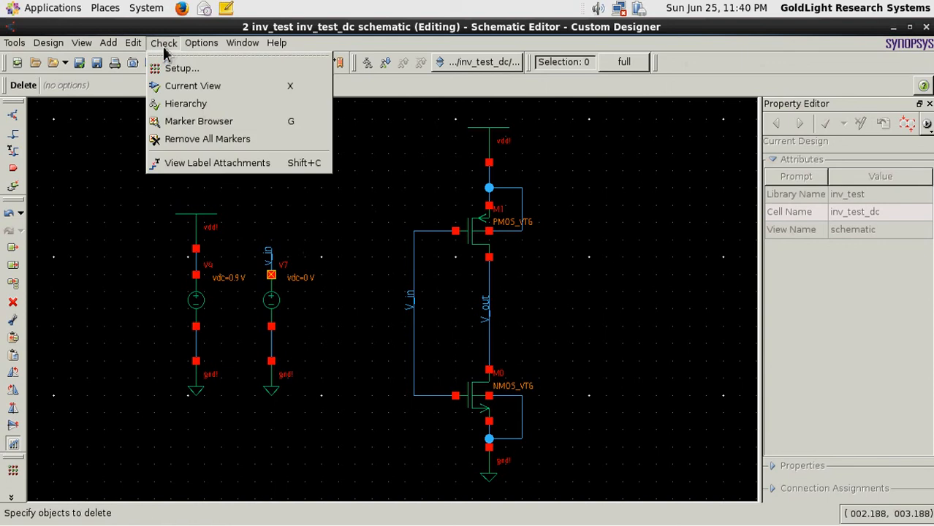
{"action": "left_click", "coordinate": [196, 123]}
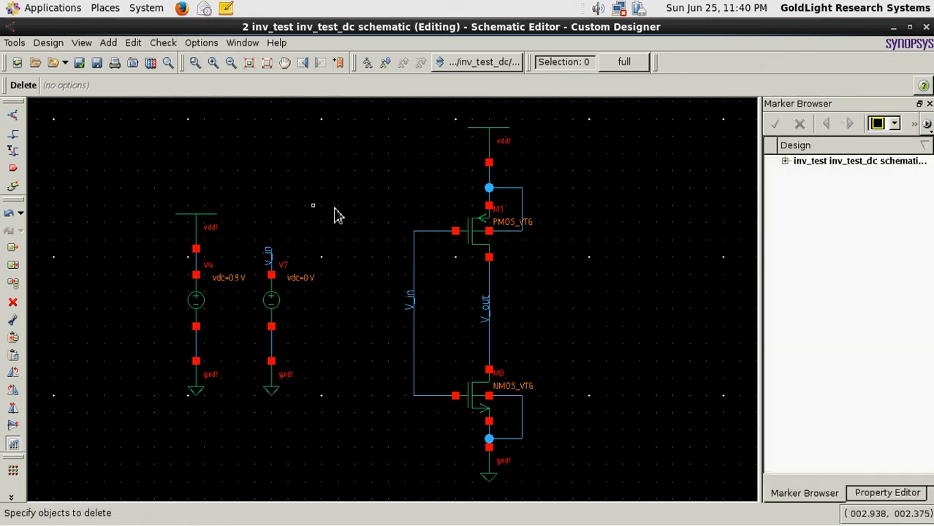
{"action": "double_click", "coordinate": [822, 162]}
{"action": "double_click", "coordinate": [830, 174]}
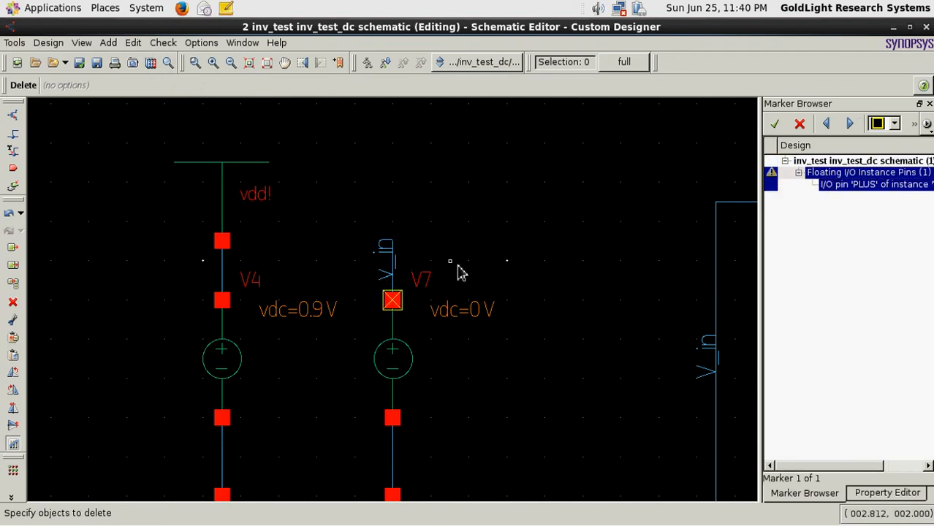
Delete the V_in wire stub above source V7 and draw a new vertical wire up from its plus pin
{"action": "left_click", "coordinate": [388, 261]}
{"action": "key", "text": "Escape"}
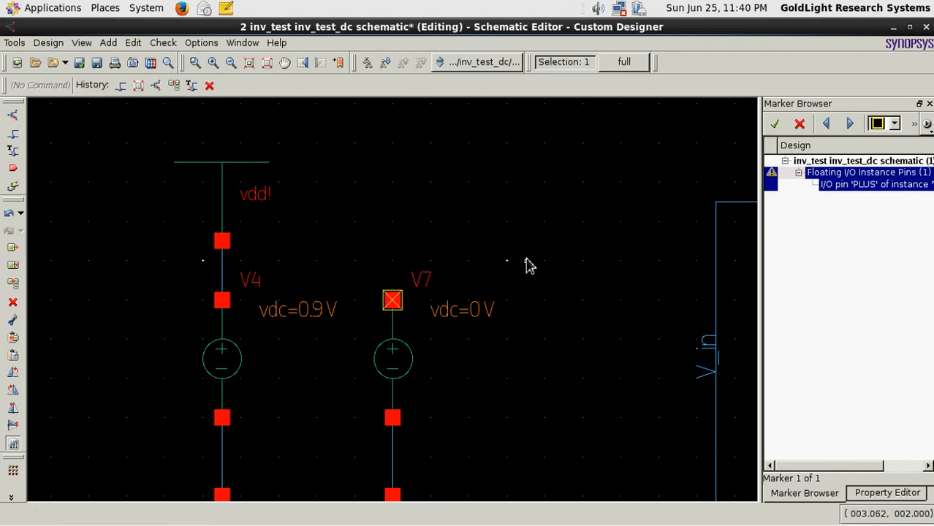
{"action": "key", "text": "w"}
{"action": "left_click", "coordinate": [392, 300]}
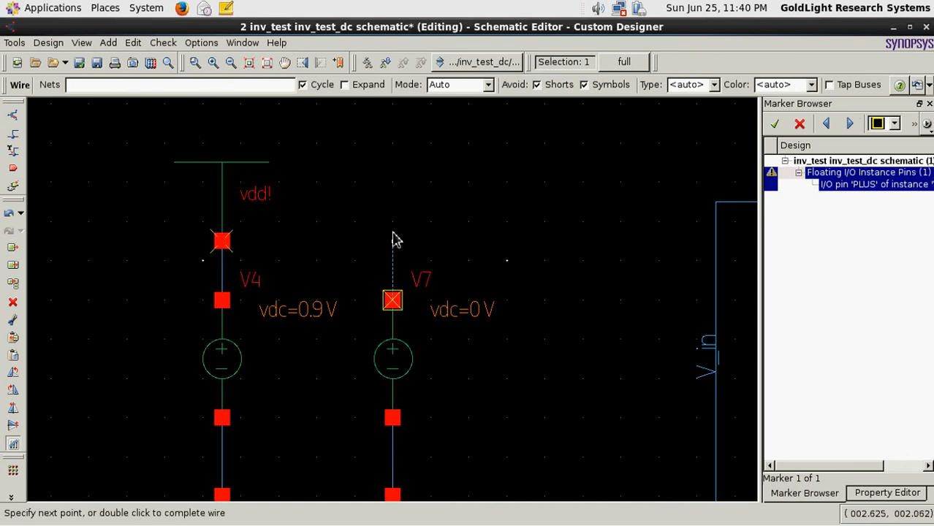
{"action": "double_click", "coordinate": [394, 224]}
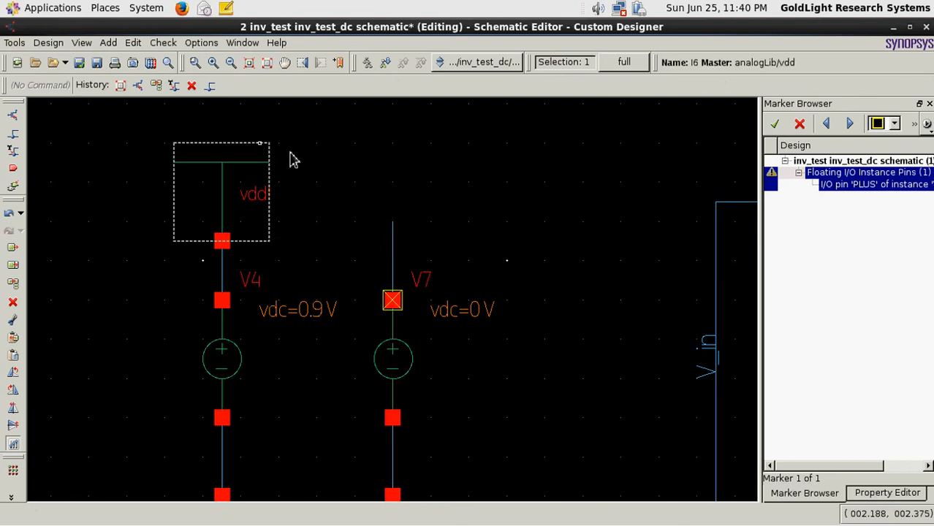
Label the new wire above source V7 as V_in
{"action": "left_click", "coordinate": [13, 134]}
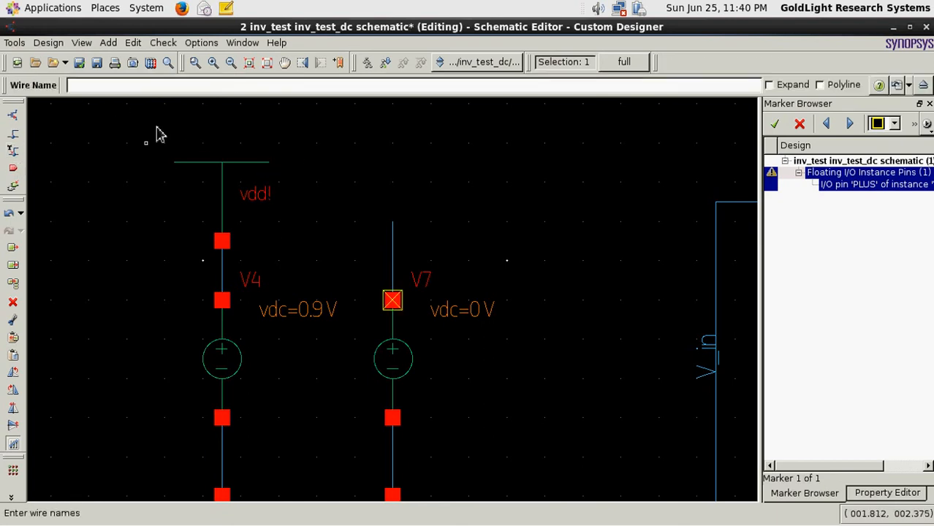
{"action": "key", "text": "Escape"}
{"action": "key", "text": "shift+v"}
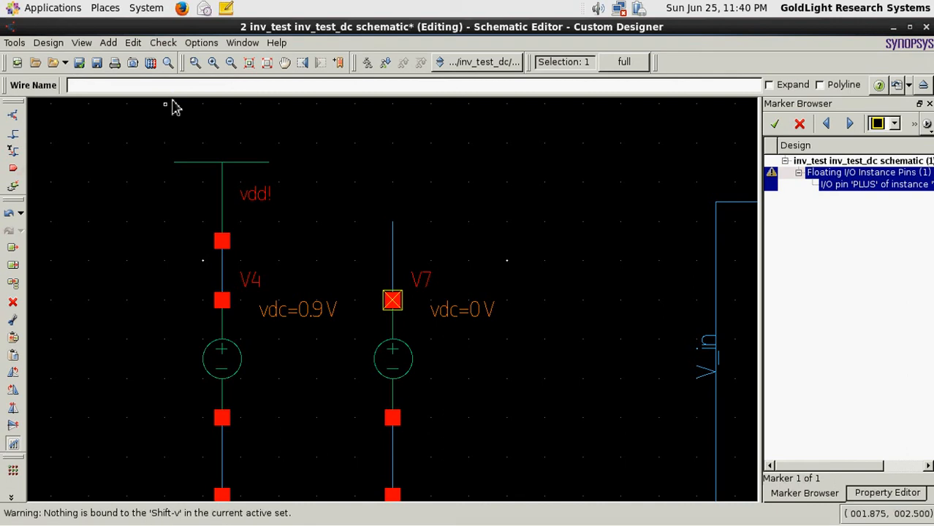
{"action": "left_click", "coordinate": [175, 92]}
{"action": "type", "text": "V_in"}
{"action": "key", "text": "Return"}
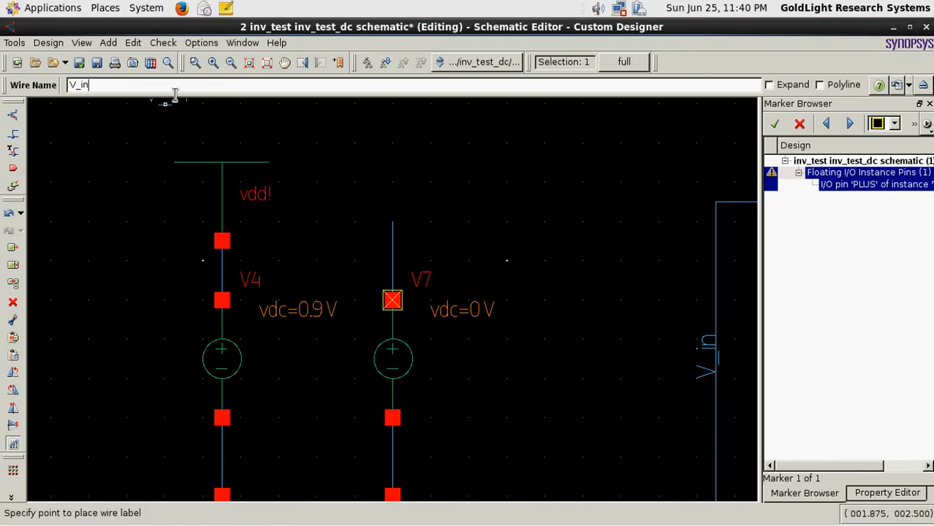
{"action": "left_click", "coordinate": [399, 259]}
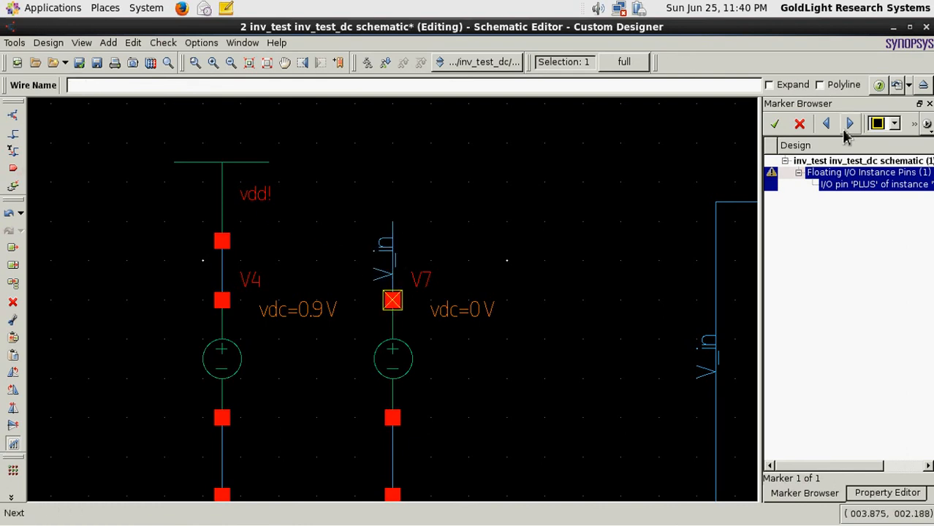
Check off the floating-pin marker, close the Marker Browser and save the inv_test_dc schematic
{"action": "left_click", "coordinate": [774, 125]}
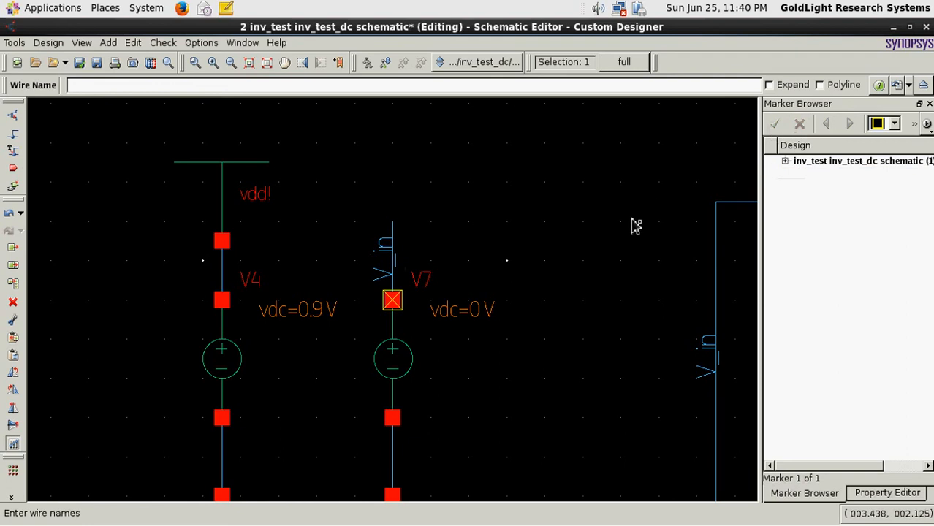
{"action": "left_click", "coordinate": [929, 104]}
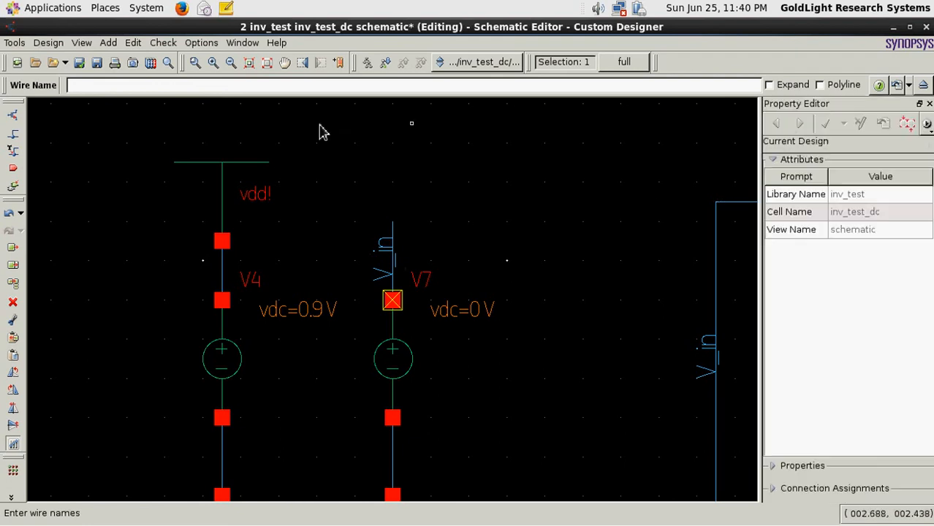
{"action": "left_click", "coordinate": [79, 63]}
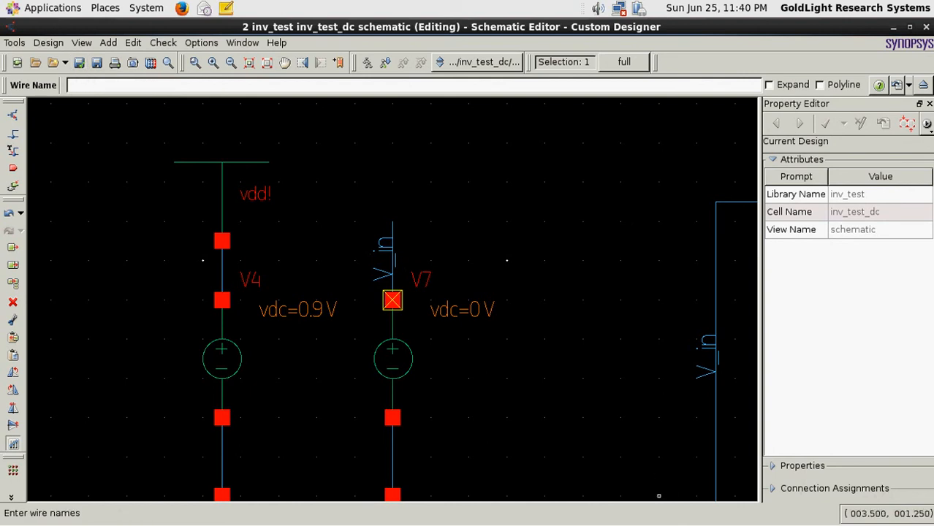
Return to the simulation environment and rerun the HSPICE DC simulation to plot V_in and V_out
{"action": "left_click", "coordinate": [659, 525]}
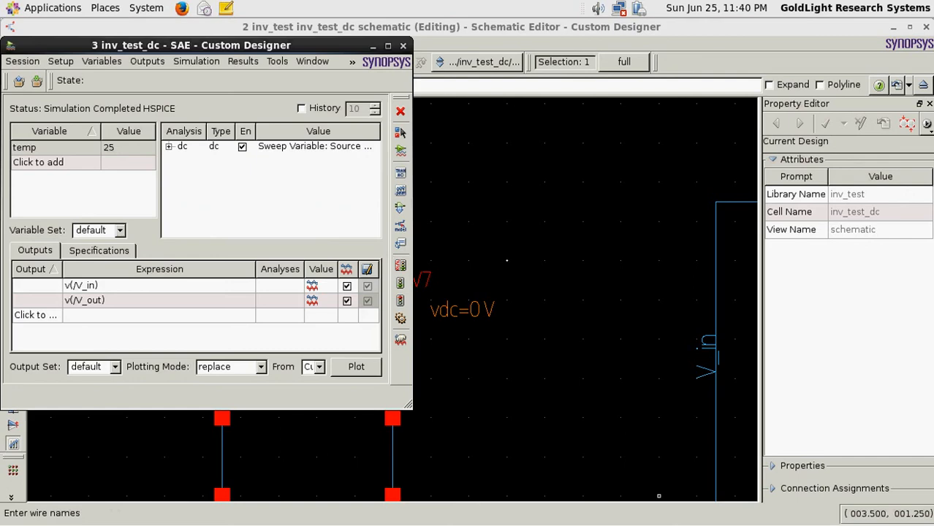
{"action": "left_click", "coordinate": [407, 269]}
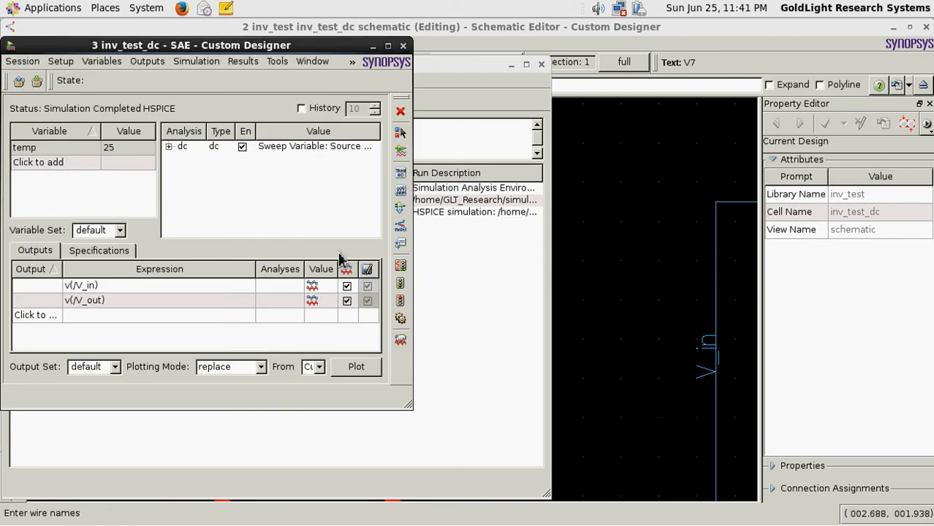
{"action": "scroll", "coordinate": [634, 295], "scroll_direction": "down", "scroll_amount": 2}
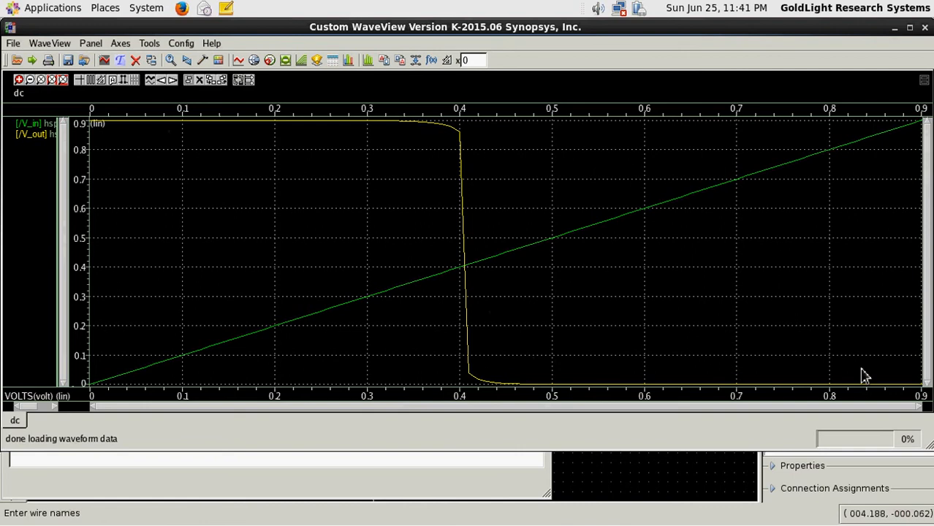
Ungroup the V_in and V_out waveforms, zoom in on the switching transition around 0.4 V, and close the waveform viewer
{"action": "left_click", "coordinate": [29, 139]}
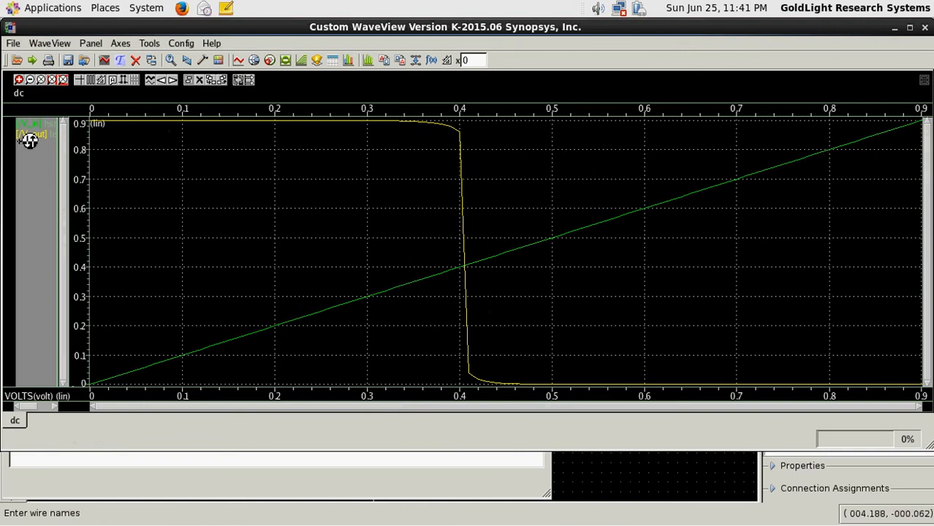
{"action": "right_click", "coordinate": [30, 139]}
{"action": "left_click", "coordinate": [54, 161]}
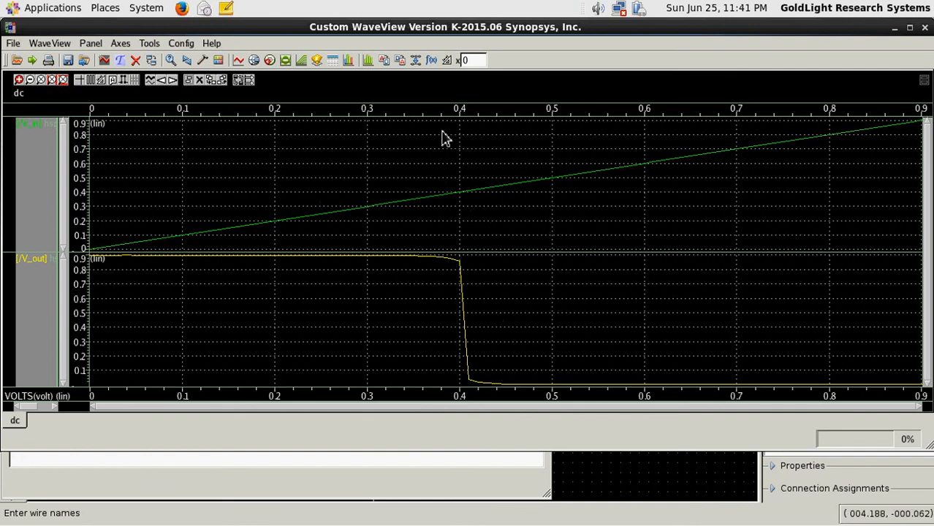
{"action": "left_click_drag", "start_coordinate": [440, 125], "coordinate": [547, 411]}
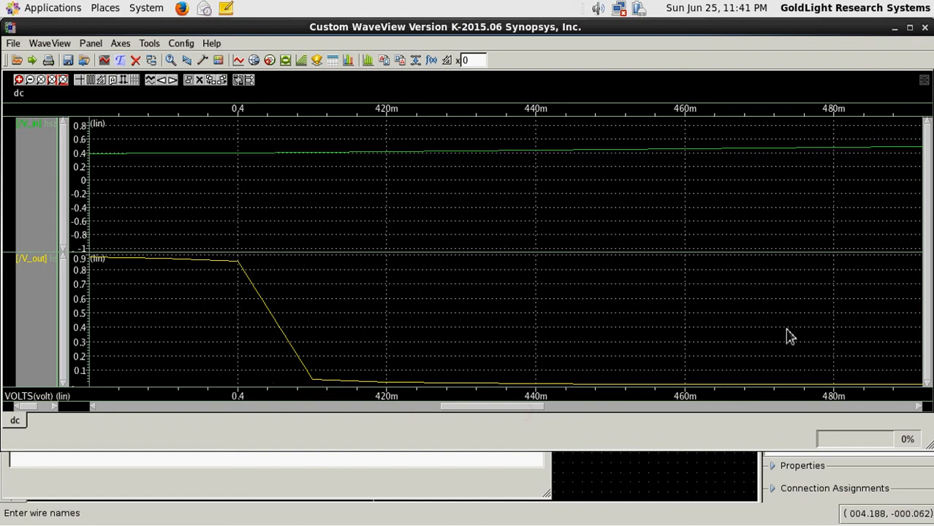
{"action": "left_click", "coordinate": [925, 27]}
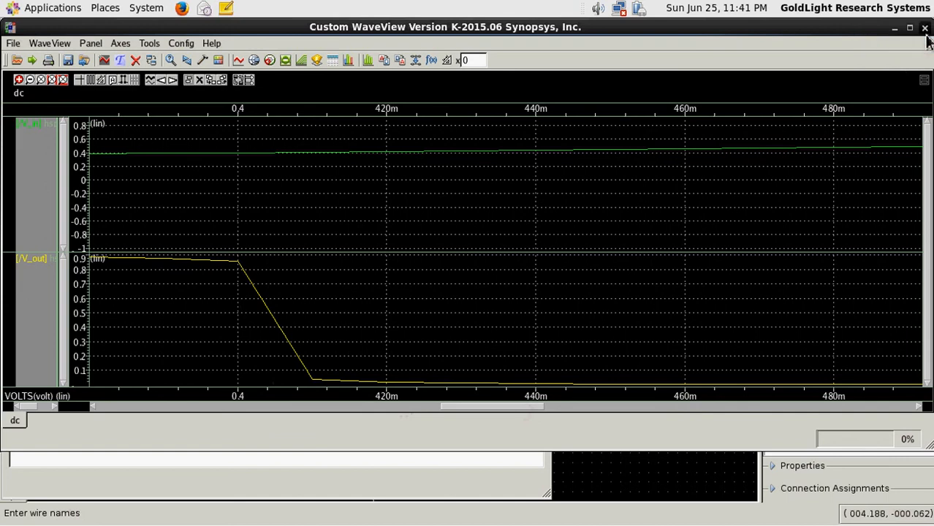
{"action": "left_click", "coordinate": [431, 227]}
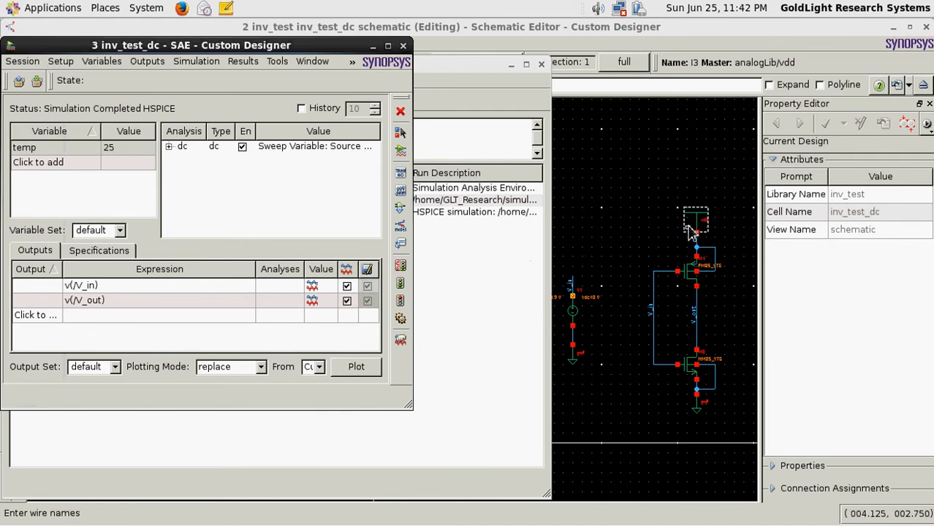
Select PMOS transistor M1 in the schematic and enter the variable W_var as its width
{"action": "left_click", "coordinate": [692, 281]}
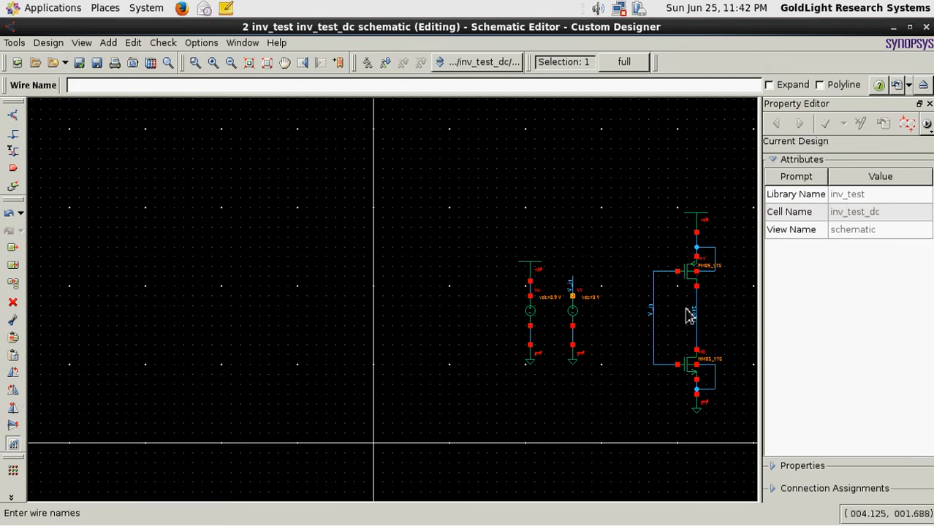
{"action": "key", "text": "Escape"}
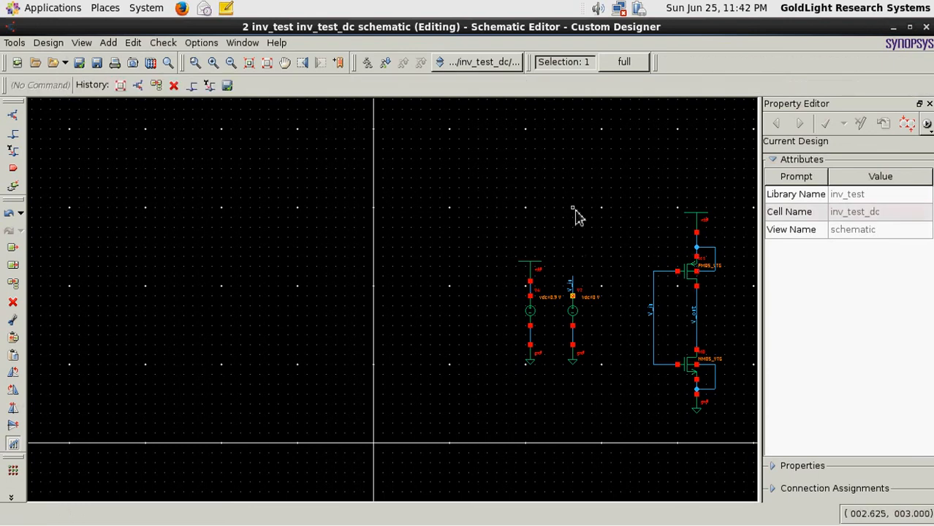
{"action": "key", "text": "f"}
{"action": "left_click", "coordinate": [522, 243]}
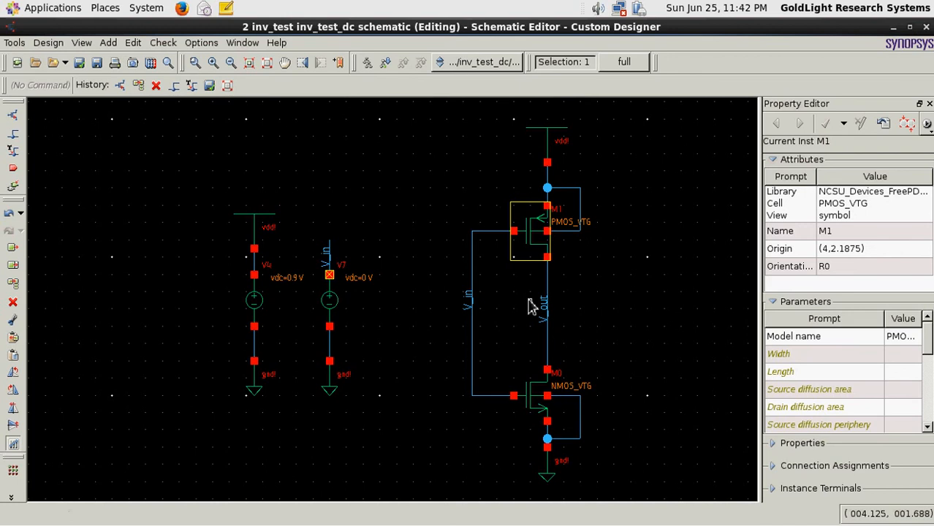
{"action": "key", "text": "q"}
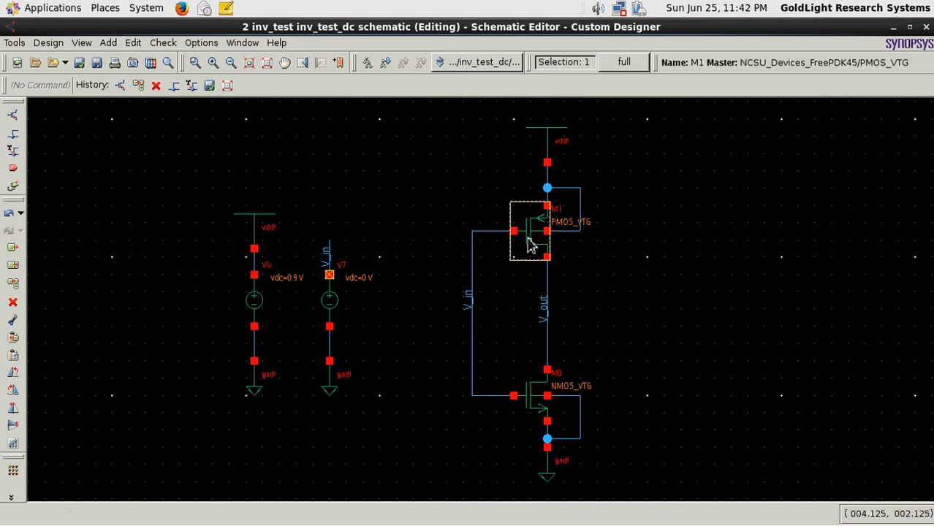
{"action": "key", "text": "q"}
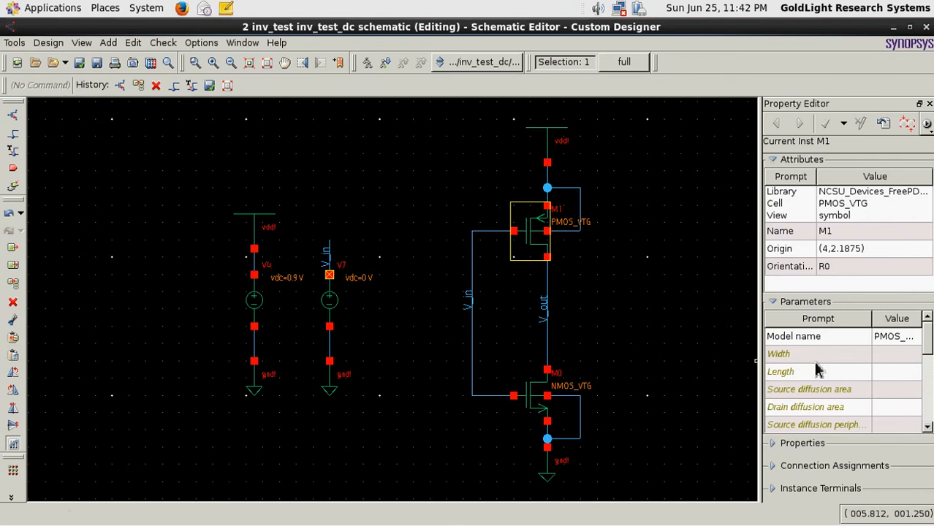
{"action": "left_click", "coordinate": [894, 357]}
{"action": "type", "text": "W"}
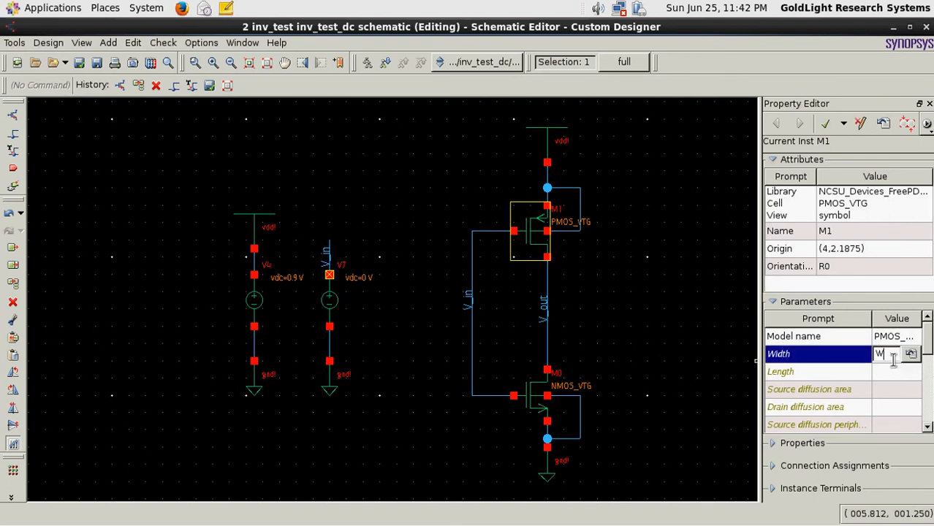
{"action": "type", "text": "_var"}
{"action": "left_click", "coordinate": [860, 356]}
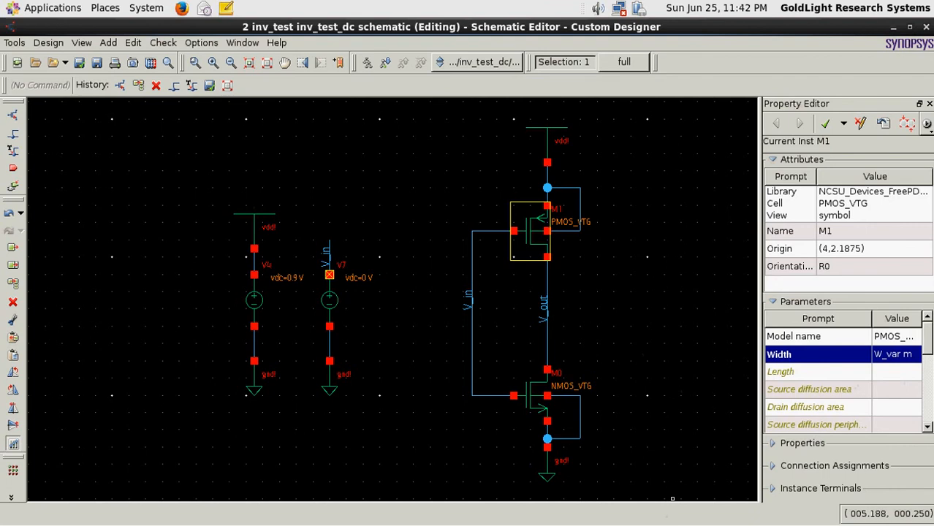
Open the design variables editor, apply the width change to M1, and import W_var from the schematic into the variable list
{"action": "left_click", "coordinate": [568, 522]}
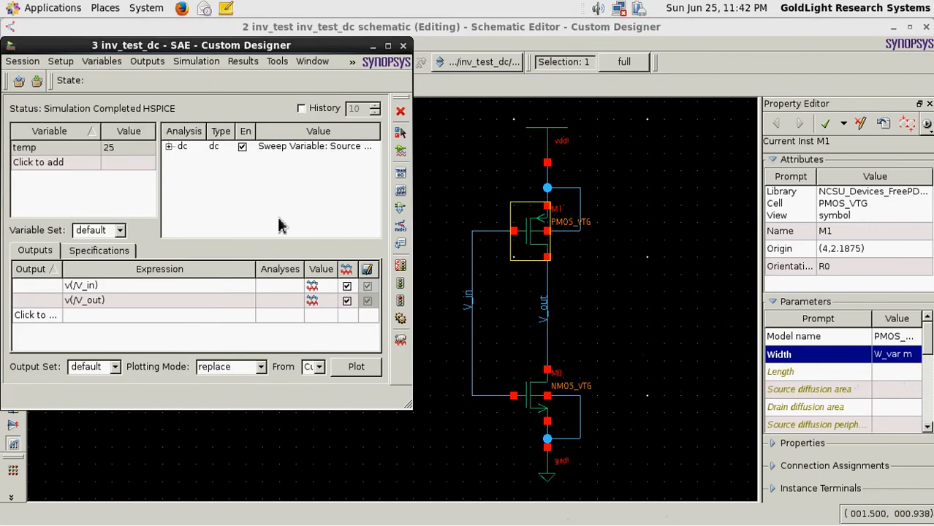
{"action": "left_click", "coordinate": [402, 191]}
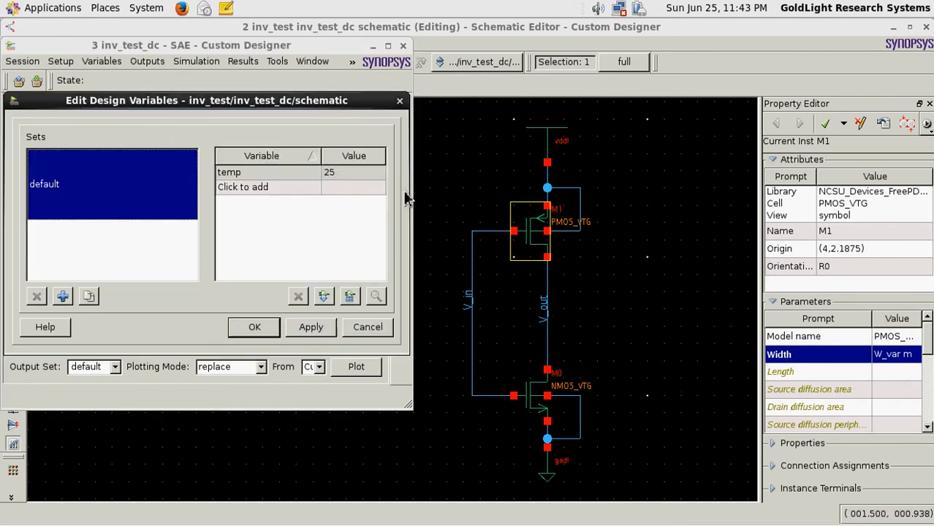
{"action": "left_click", "coordinate": [294, 193]}
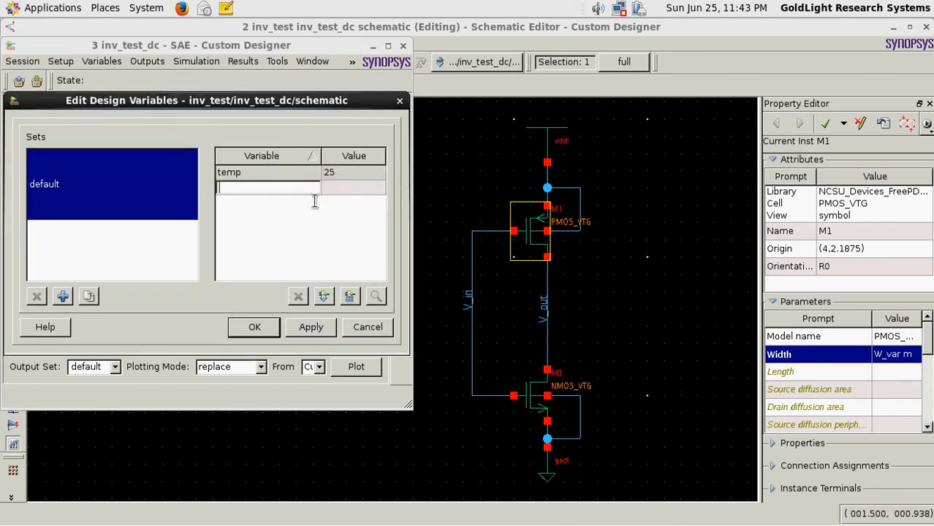
{"action": "left_click", "coordinate": [297, 255]}
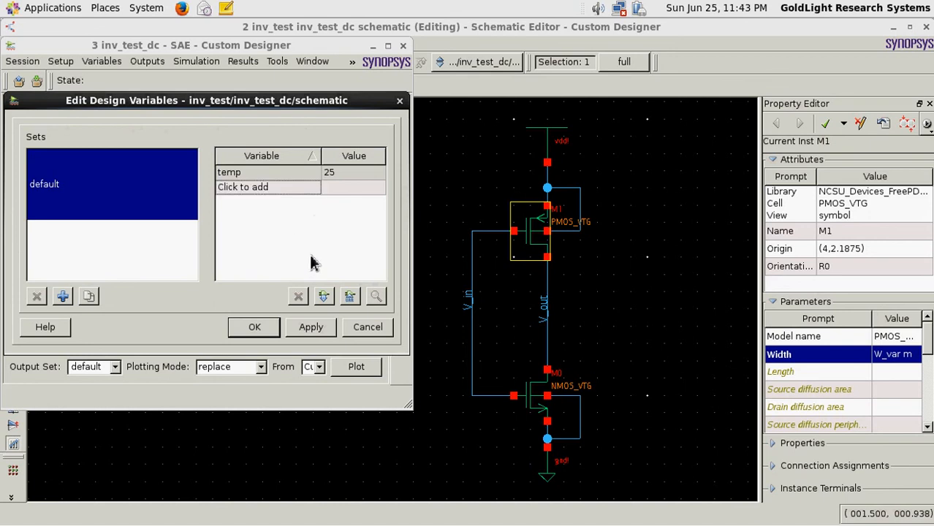
{"action": "left_click", "coordinate": [330, 301]}
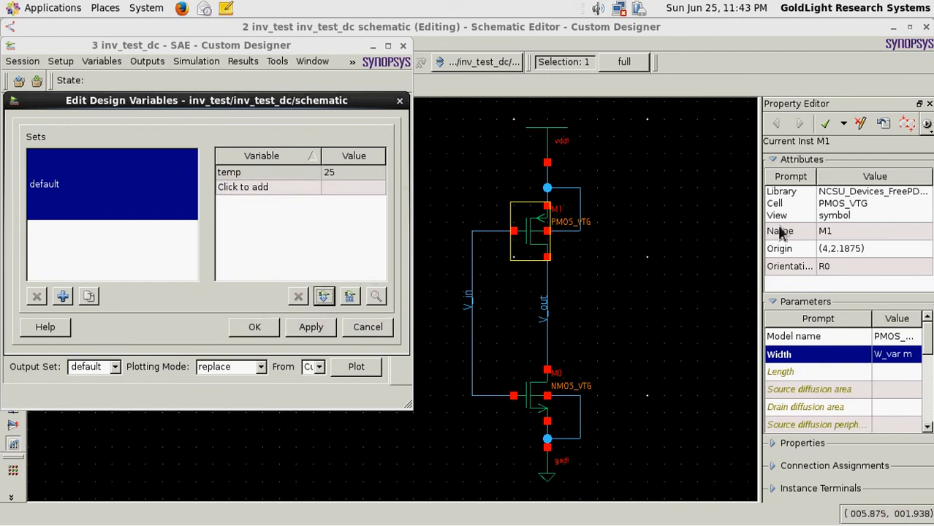
{"action": "left_click", "coordinate": [827, 126]}
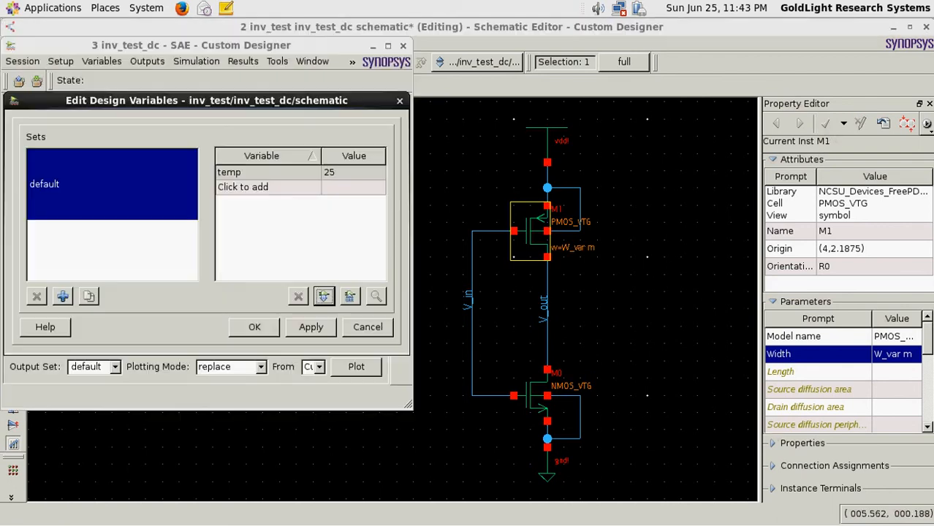
{"action": "left_click", "coordinate": [324, 296]}
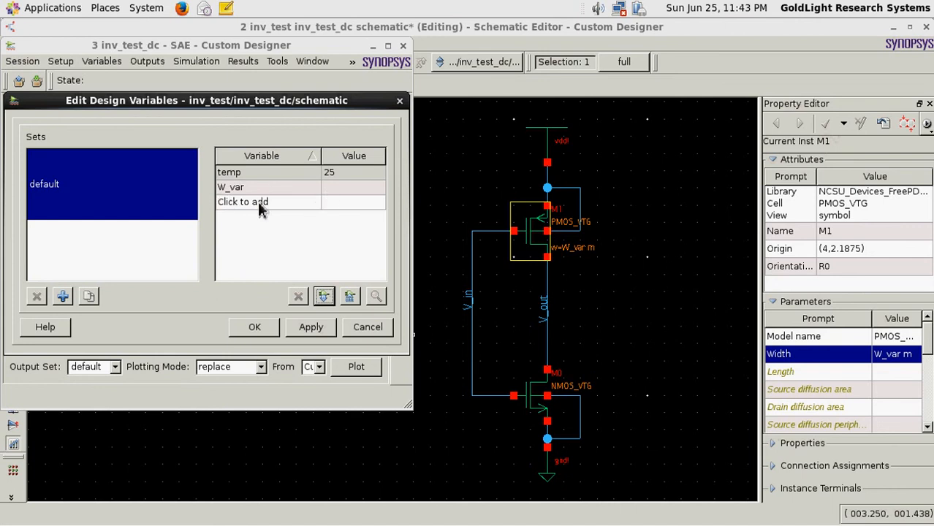
Set the W_var design variable to 90n and accept the variable list
{"action": "left_click", "coordinate": [333, 195]}
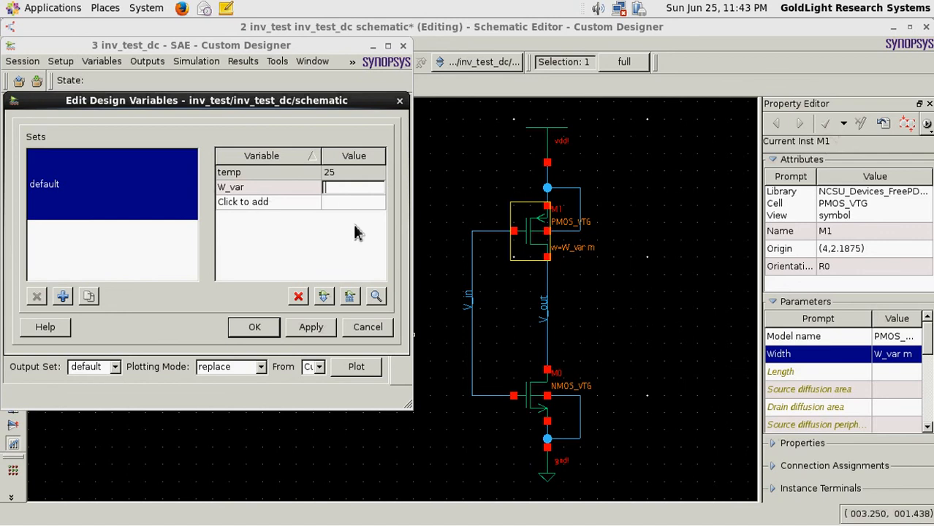
{"action": "type", "text": "90n"}
{"action": "key", "text": "Return"}
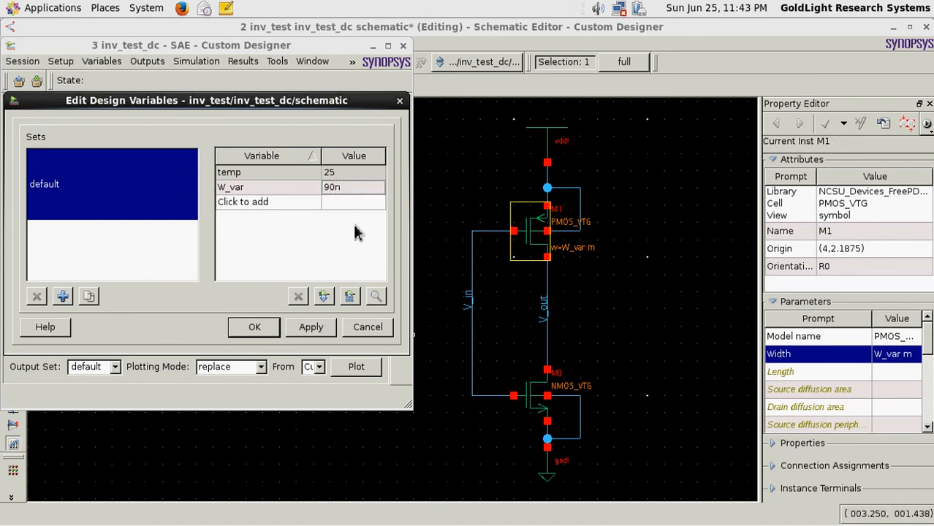
{"action": "left_click", "coordinate": [253, 327]}
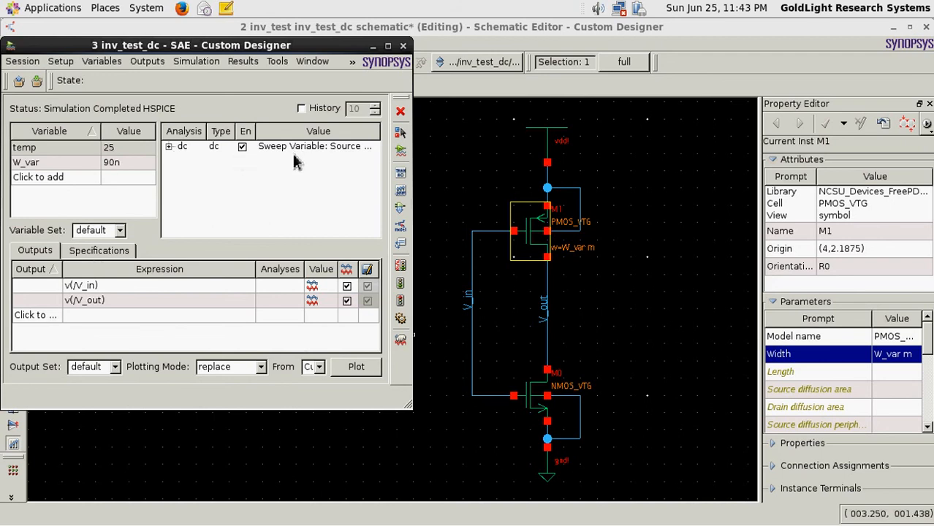
Open the parametric analysis setup and add a single-variable sweep for W_var
{"action": "left_click", "coordinate": [276, 63]}
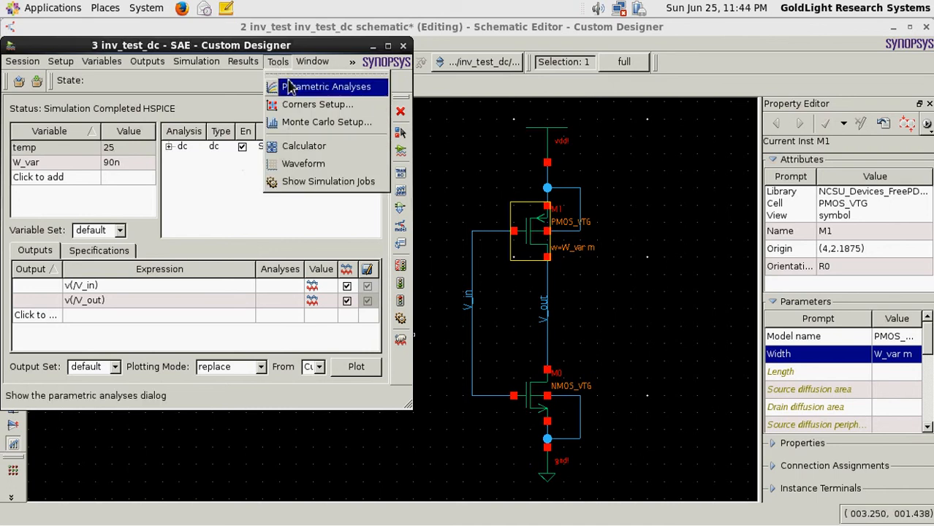
{"action": "left_click", "coordinate": [295, 88]}
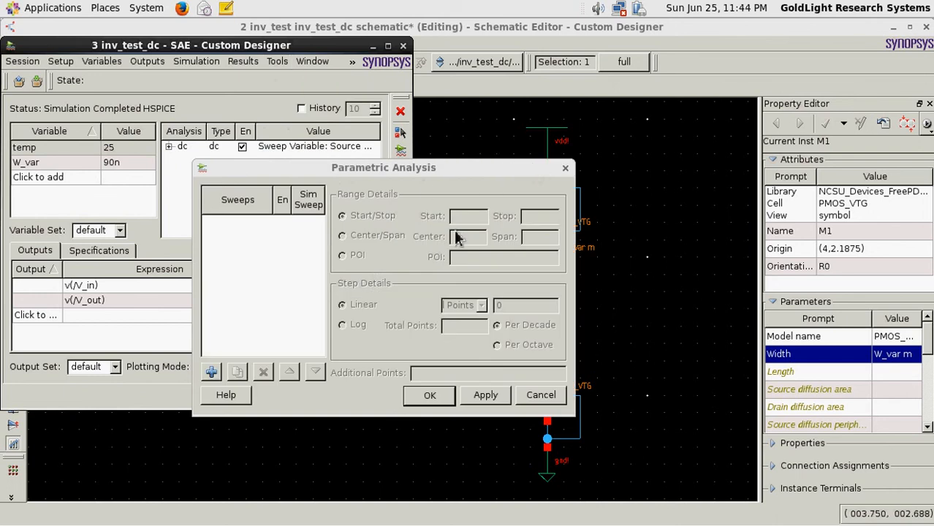
{"action": "left_click", "coordinate": [212, 373]}
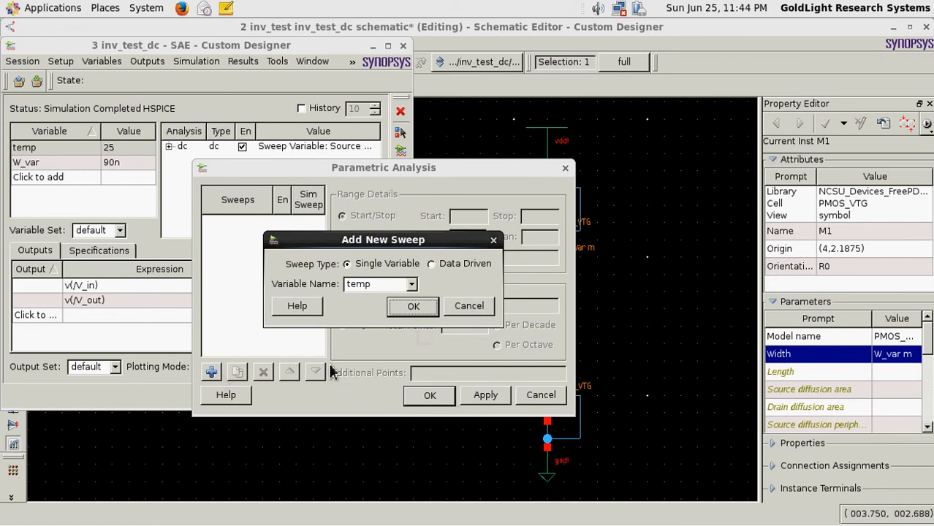
{"action": "left_click", "coordinate": [412, 285]}
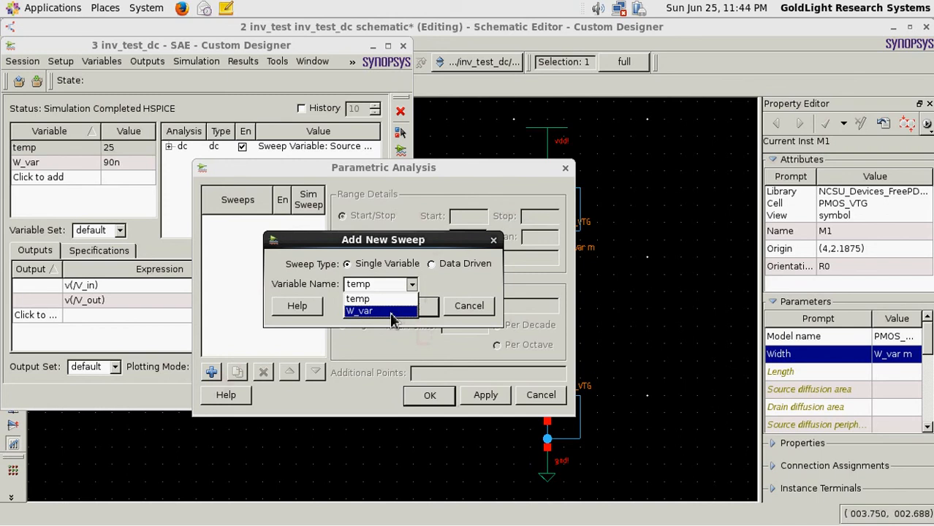
{"action": "left_click", "coordinate": [393, 314]}
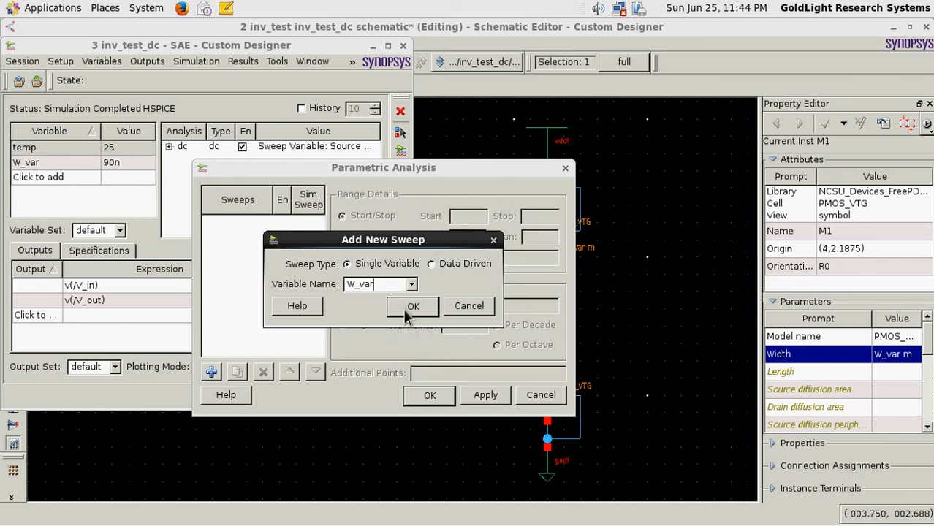
{"action": "left_click", "coordinate": [409, 307]}
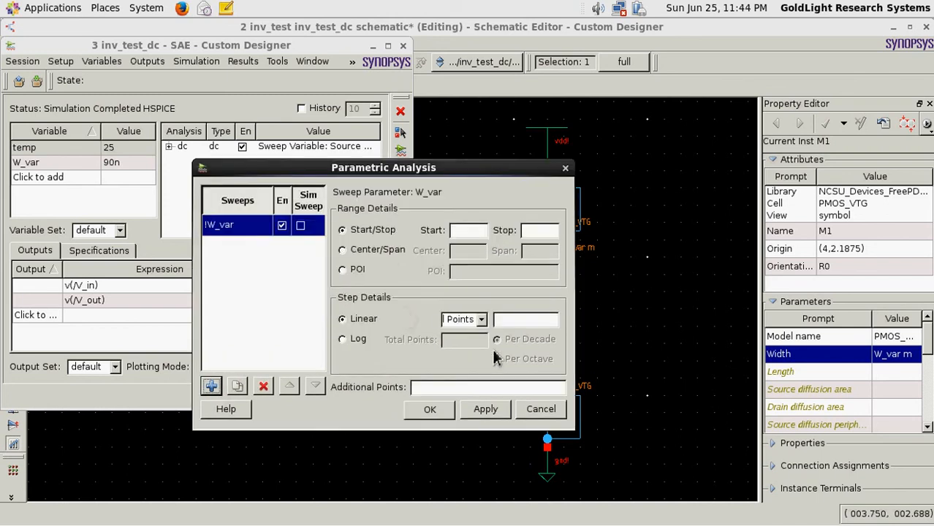
Define the W_var sweep from 90n to 180n with 10 linear points and accept the parametric analysis
{"action": "left_click", "coordinate": [466, 235]}
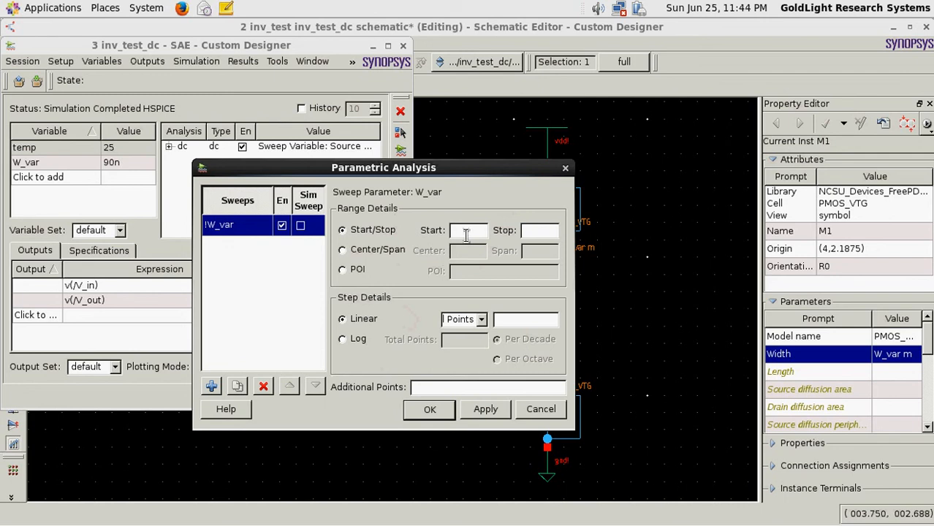
{"action": "type", "text": "90n"}
{"action": "left_click", "coordinate": [555, 235]}
{"action": "type", "text": "180"}
{"action": "type", "text": "n"}
{"action": "type", "text": "10"}
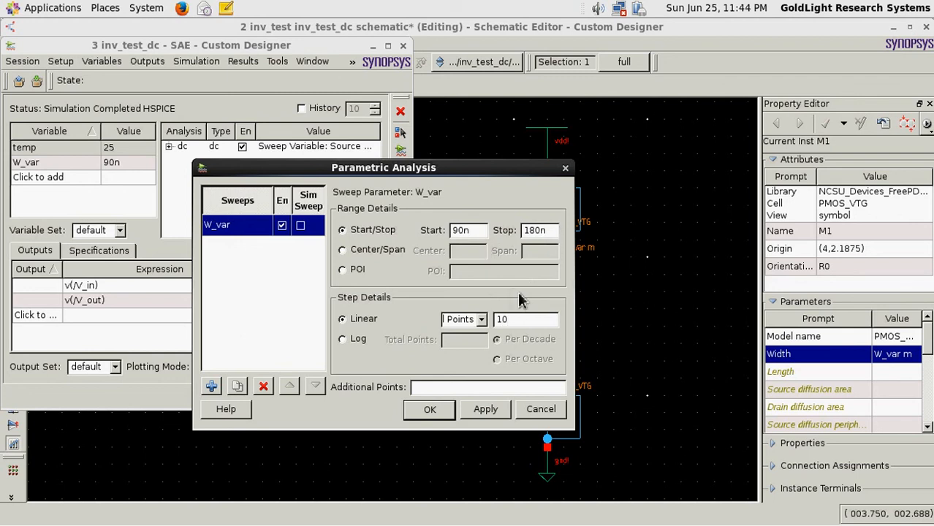
{"action": "left_click", "coordinate": [445, 414]}
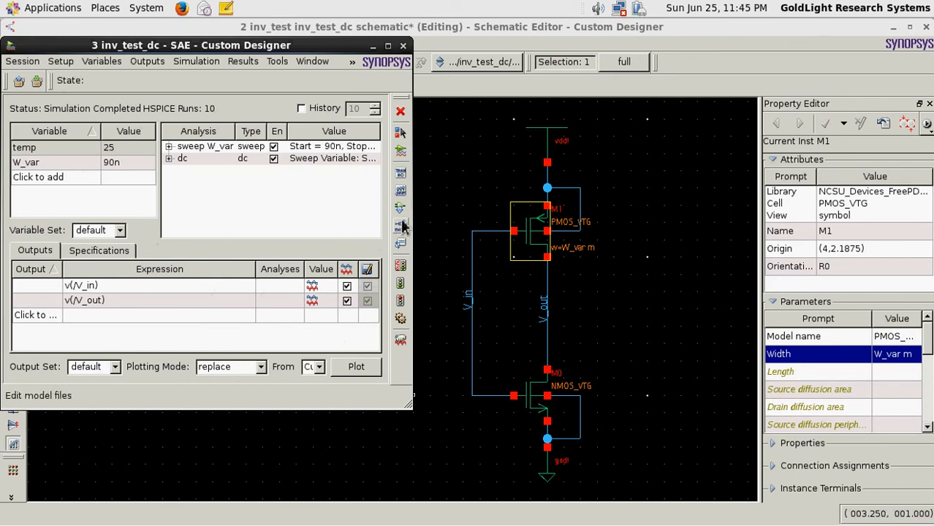
Save the inverter schematic, run the parametric HSPICE simulation, and expand its individual W_var runs in the Job Monitor
{"action": "left_click", "coordinate": [653, 144]}
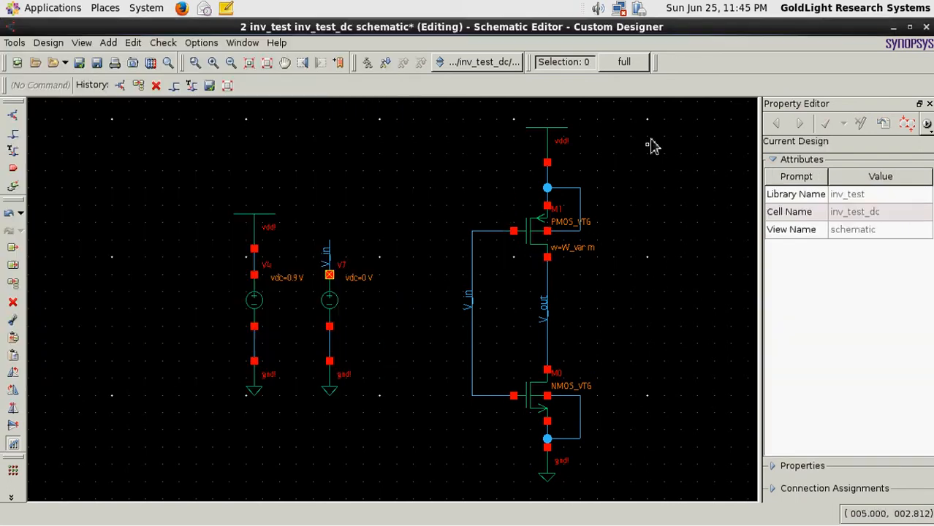
{"action": "left_click", "coordinate": [79, 62]}
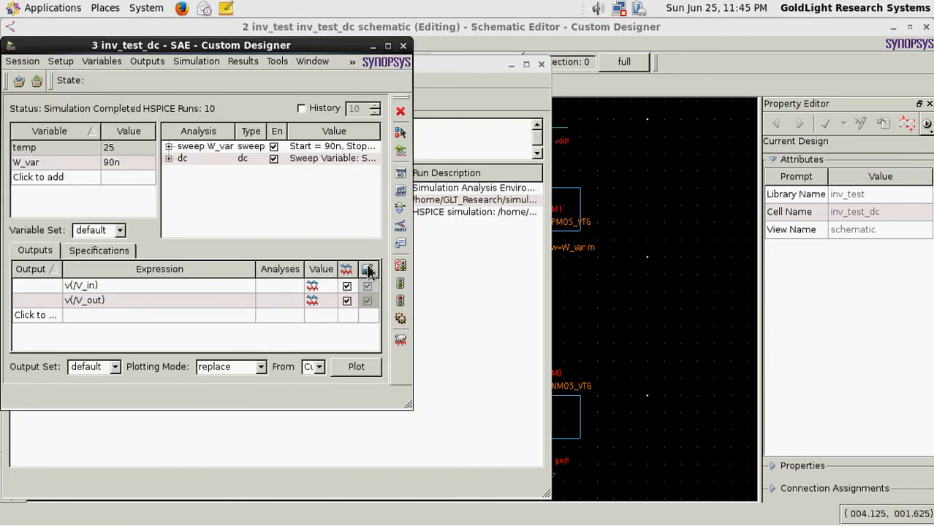
{"action": "left_click", "coordinate": [405, 267]}
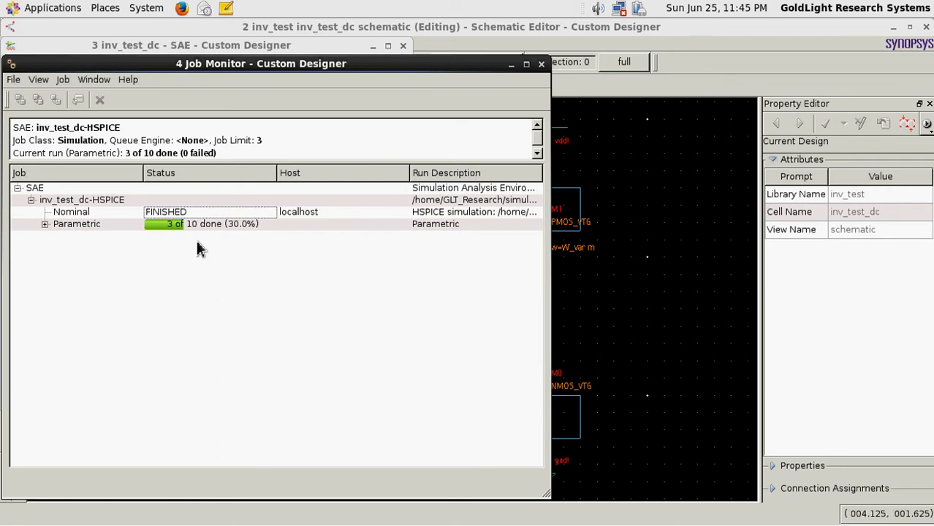
{"action": "left_click", "coordinate": [44, 224]}
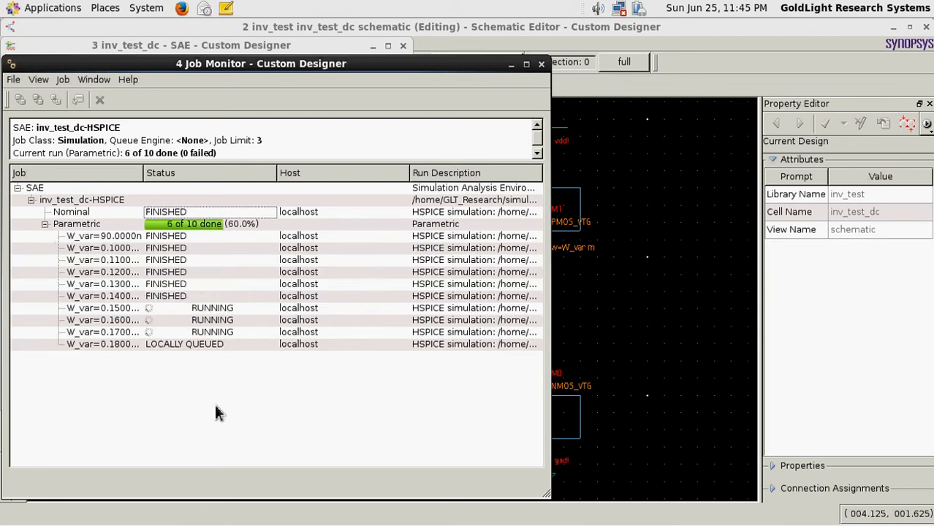
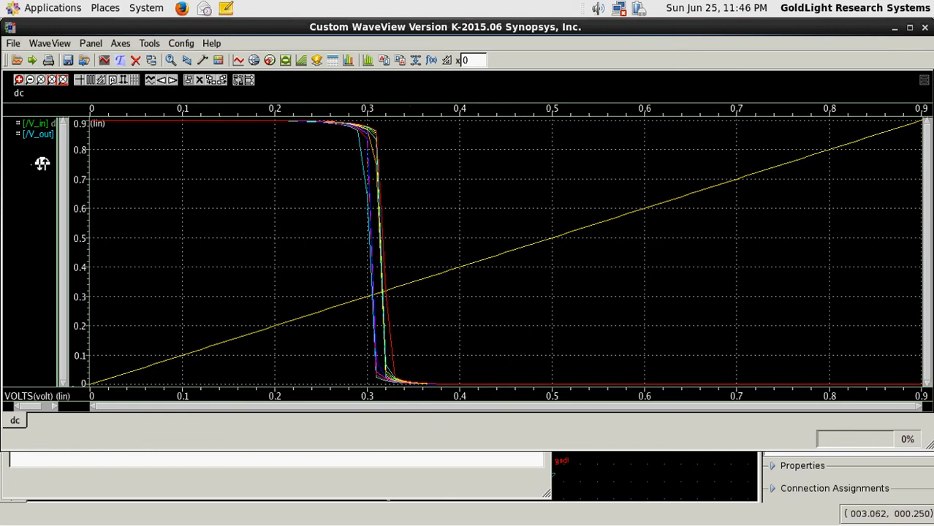
Ungroup the V_in and V_out waveforms into separate plots and maximize the waveform viewer
{"action": "right_click", "coordinate": [41, 163]}
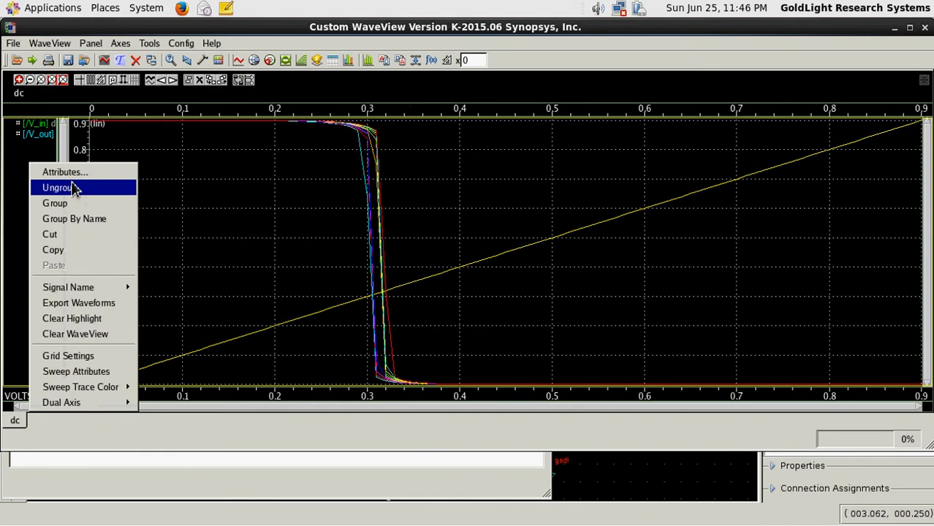
{"action": "left_click", "coordinate": [74, 189]}
{"action": "right_click", "coordinate": [44, 136]}
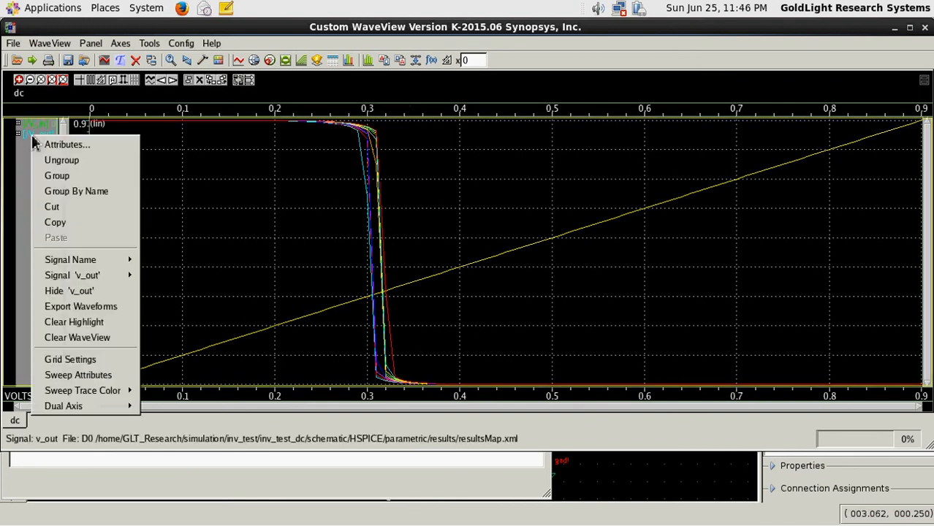
{"action": "left_click", "coordinate": [61, 160]}
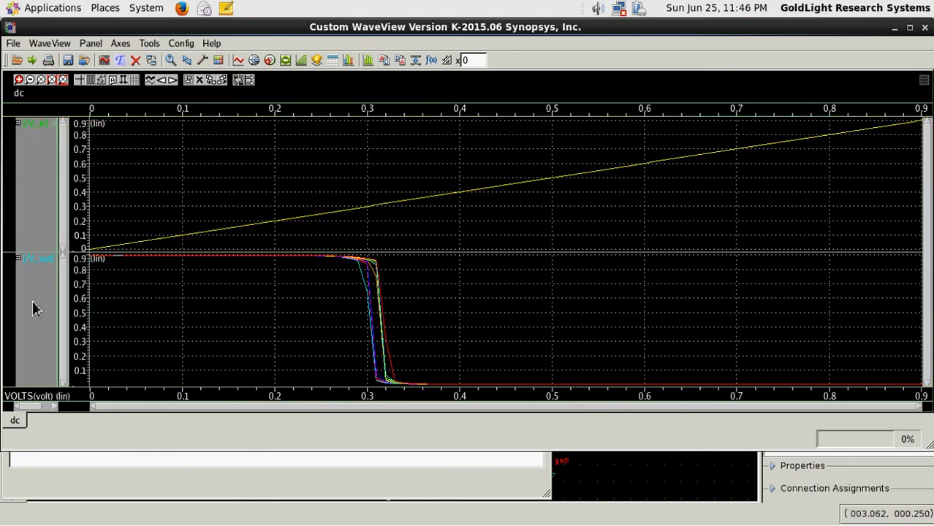
{"action": "left_click_drag", "start_coordinate": [34, 301], "coordinate": [17, 264]}
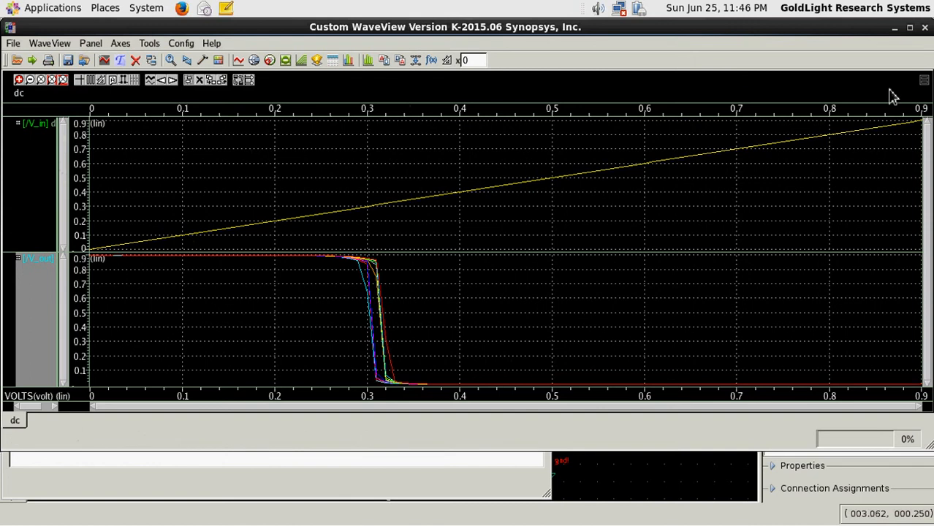
{"action": "left_click", "coordinate": [910, 27]}
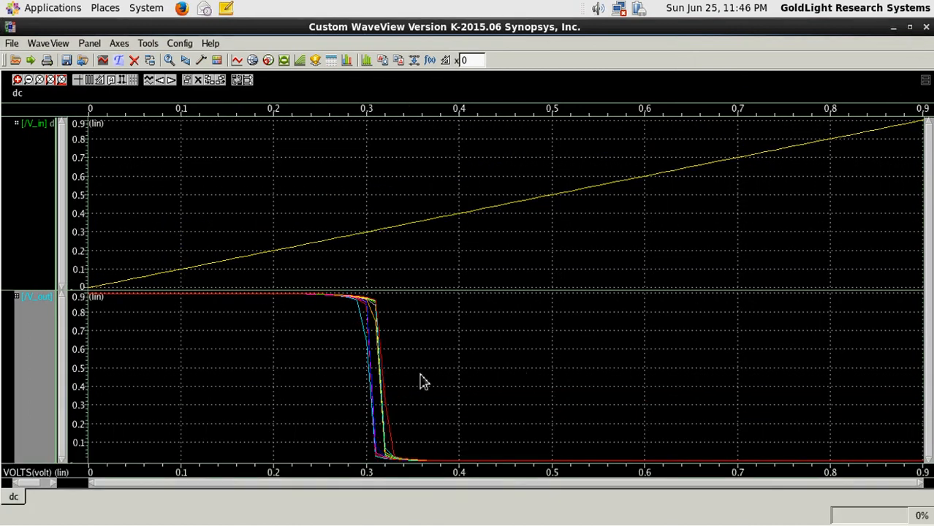
List the V_out traces with their full W_var labels and examine the switching transition around 0.3 V before restoring the full sweep range
{"action": "left_click", "coordinate": [28, 316]}
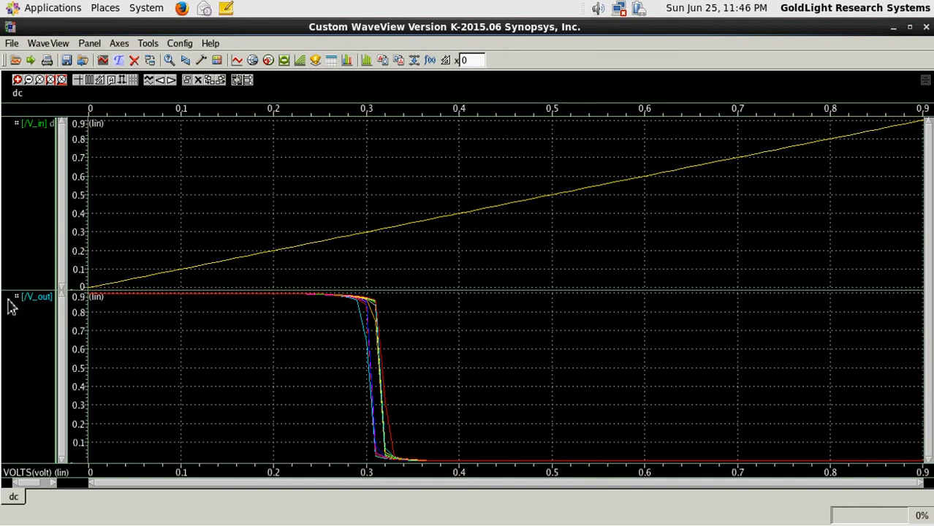
{"action": "left_click", "coordinate": [20, 298]}
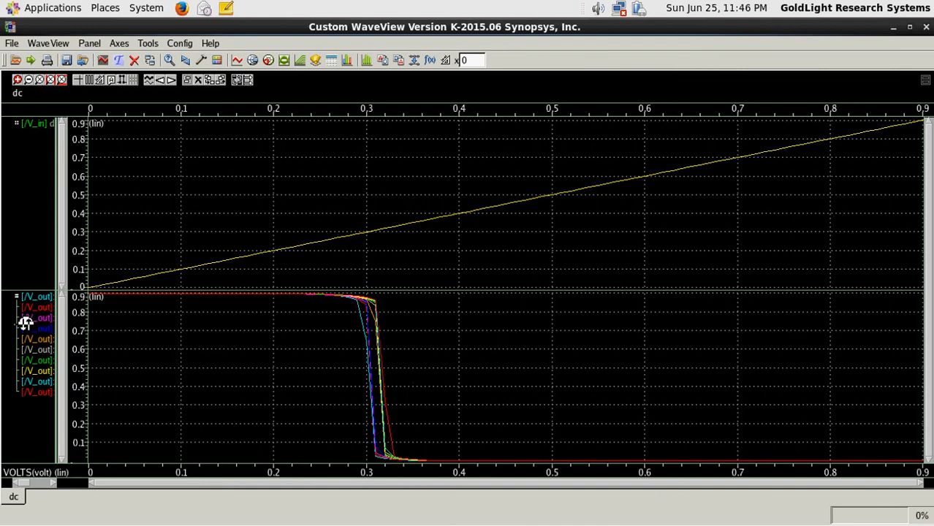
{"action": "left_click_drag", "start_coordinate": [62, 302], "coordinate": [199, 306]}
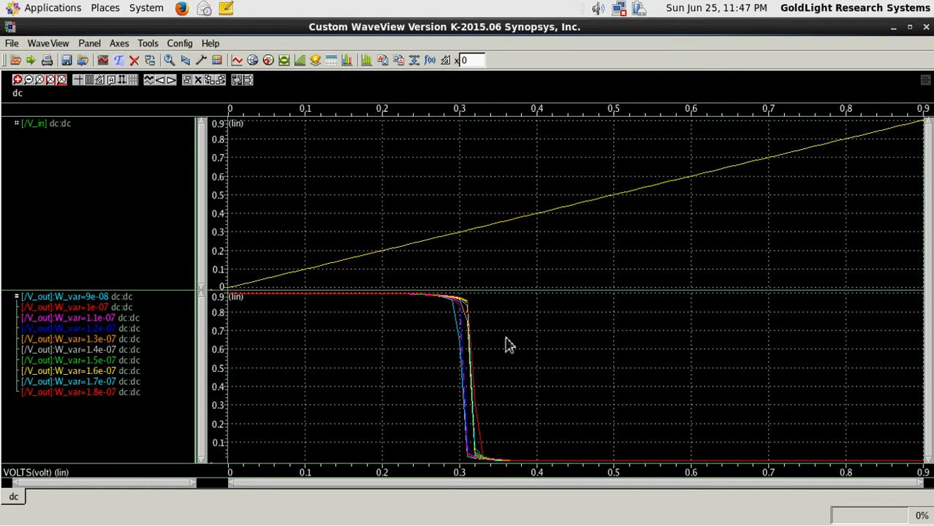
{"action": "left_click_drag", "start_coordinate": [427, 273], "coordinate": [525, 512]}
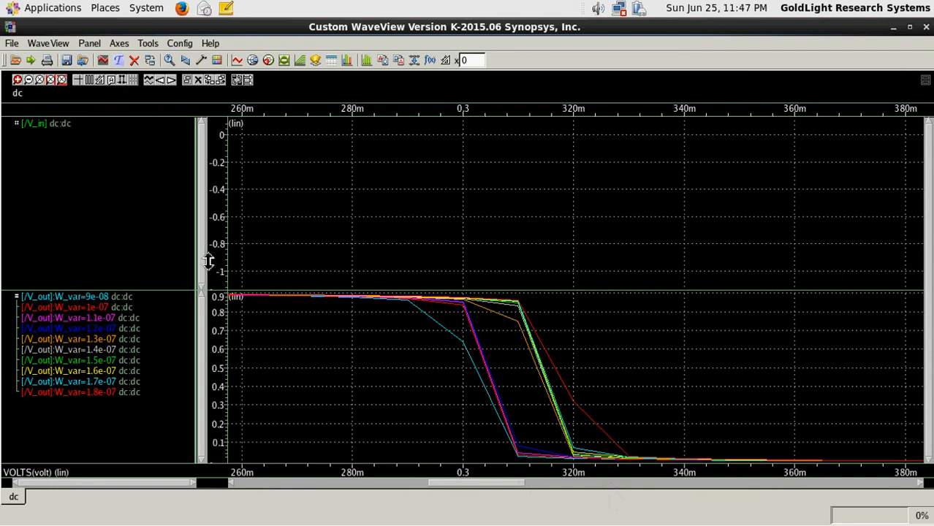
{"action": "left_click", "coordinate": [60, 82]}
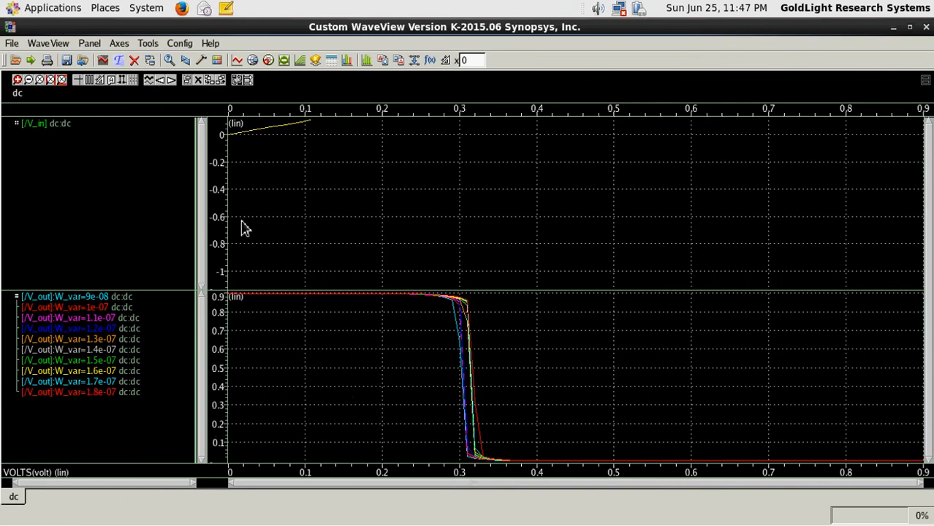
Ungroup the V_out sweep traces so each W_var value has its own plot
{"action": "left_click", "coordinate": [100, 352]}
{"action": "right_click", "coordinate": [93, 357]}
{"action": "left_click", "coordinate": [127, 108]}
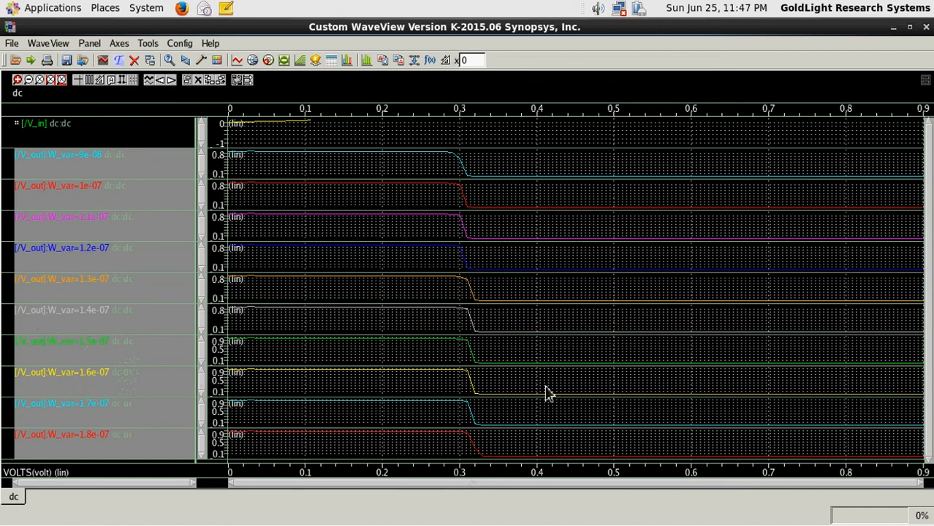
{"action": "left_click", "coordinate": [143, 326]}
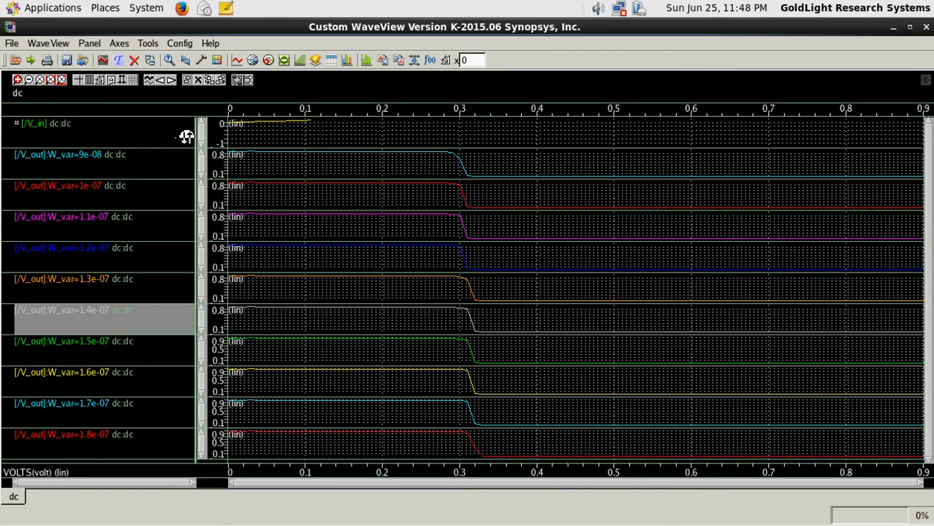
Close the waveform viewer and the simulation session, saving the session state as HSPICE_default
{"action": "left_click", "coordinate": [926, 27]}
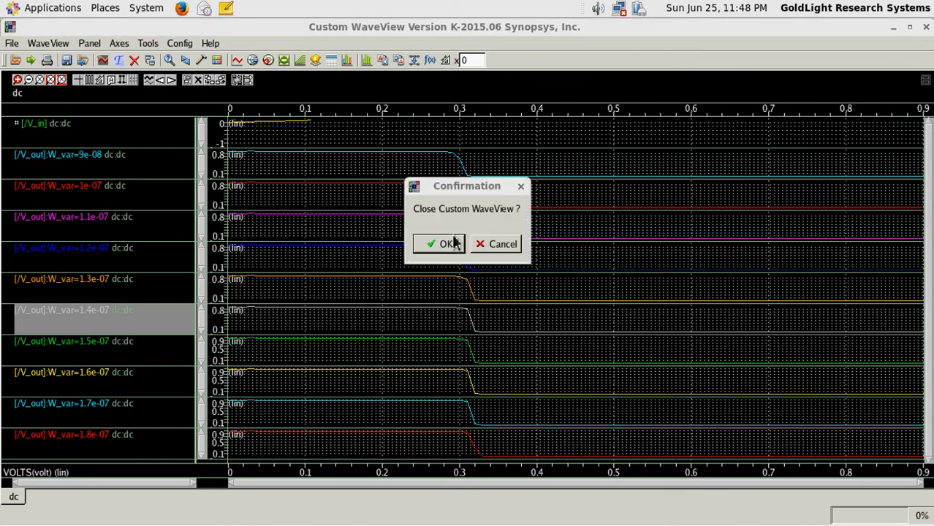
{"action": "left_click", "coordinate": [455, 242]}
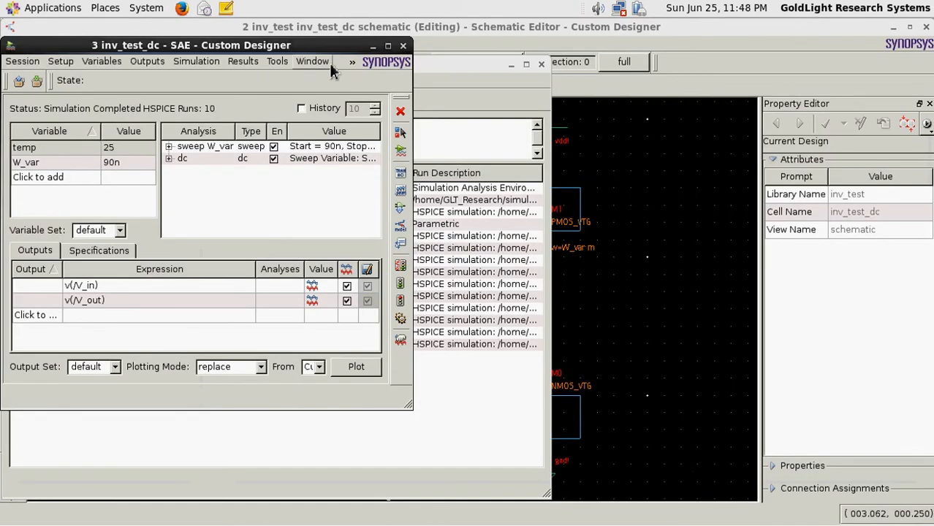
{"action": "left_click", "coordinate": [403, 46]}
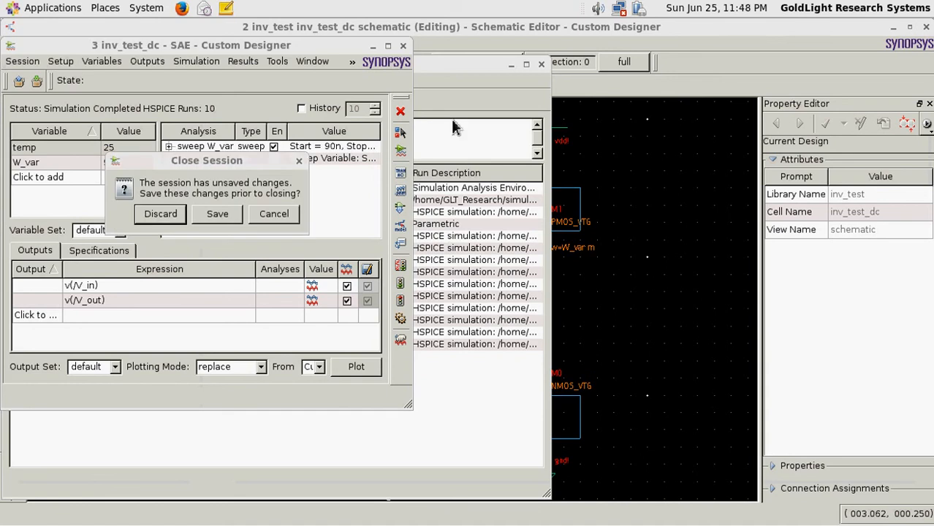
{"action": "left_click", "coordinate": [210, 220]}
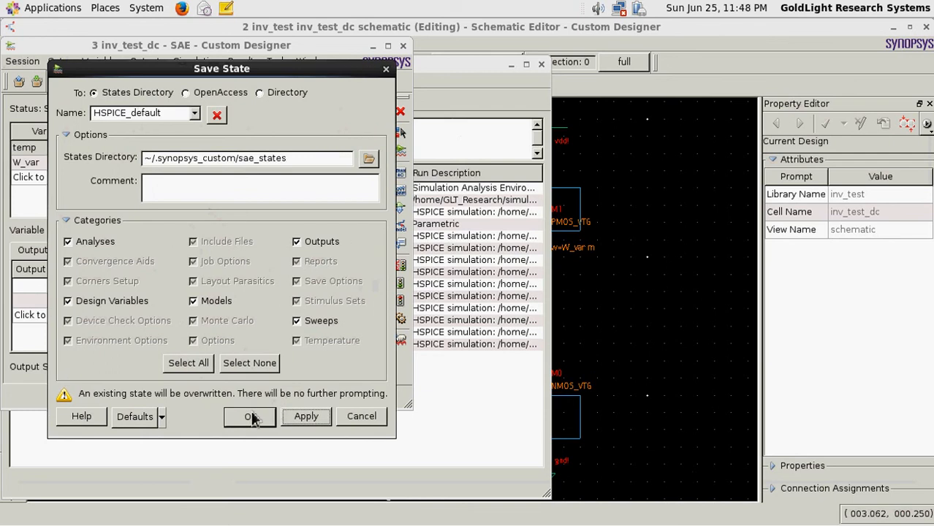
{"action": "left_click", "coordinate": [249, 418]}
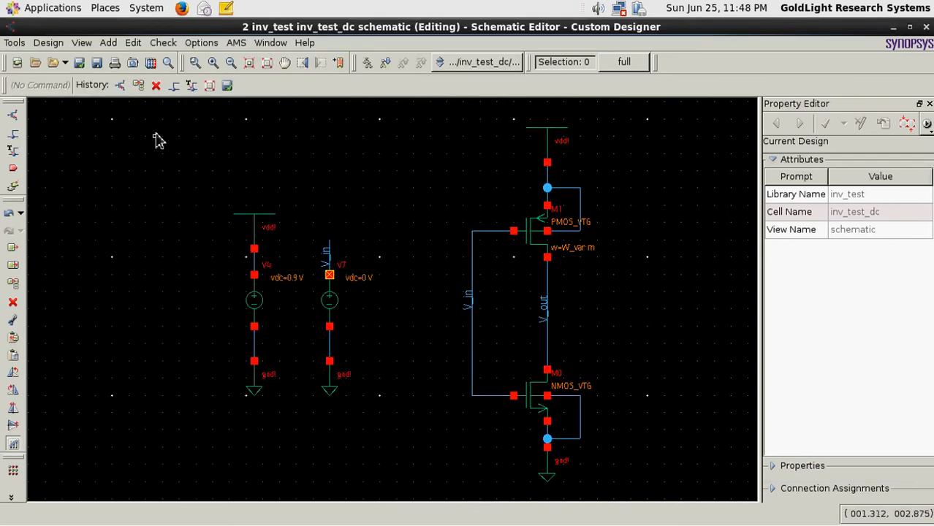
Save a copy of the schematic as cell inv_test_tran in library inv_test and close the inv_test_dc schematic
{"action": "left_click", "coordinate": [16, 46]}
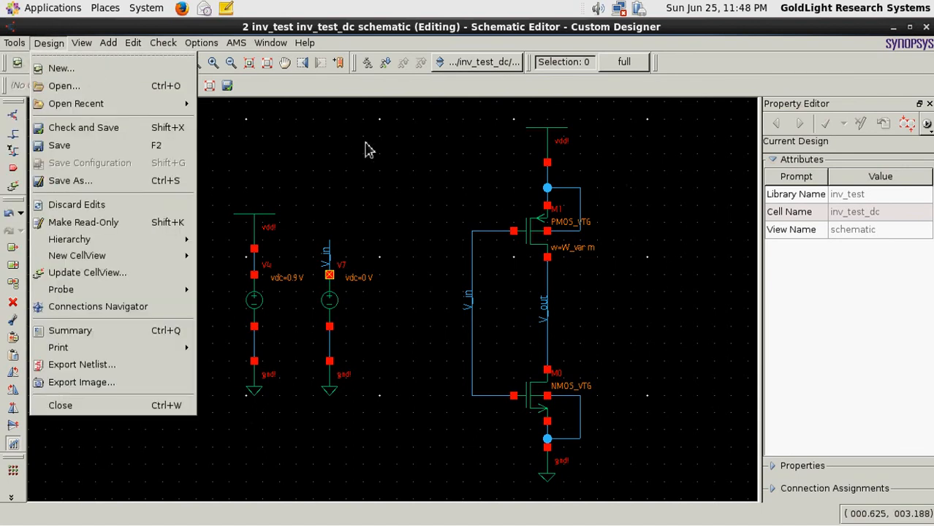
{"action": "left_click", "coordinate": [308, 117]}
{"action": "left_click", "coordinate": [47, 45]}
{"action": "left_click", "coordinate": [106, 187]}
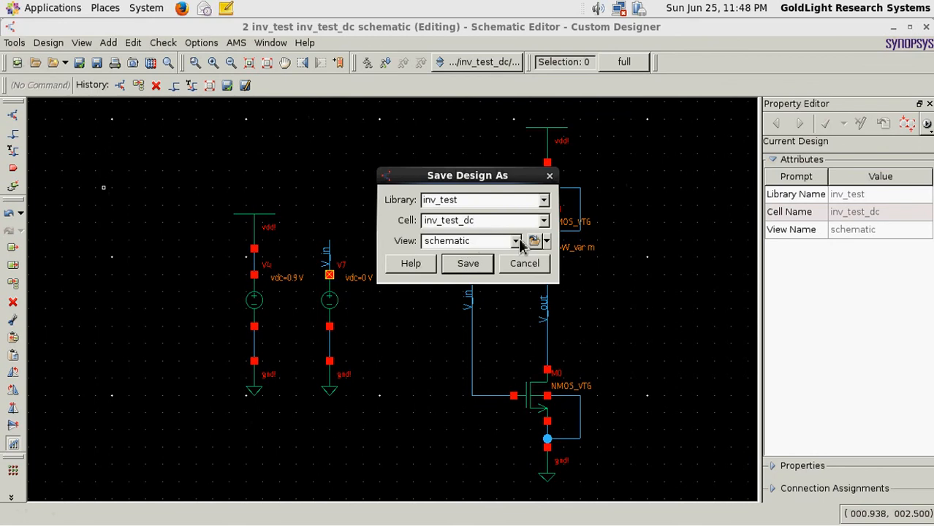
{"action": "key", "text": "BackSpace"}
{"action": "key", "text": "BackSpace"}
{"action": "type", "text": "tran"}
{"action": "left_click", "coordinate": [480, 268]}
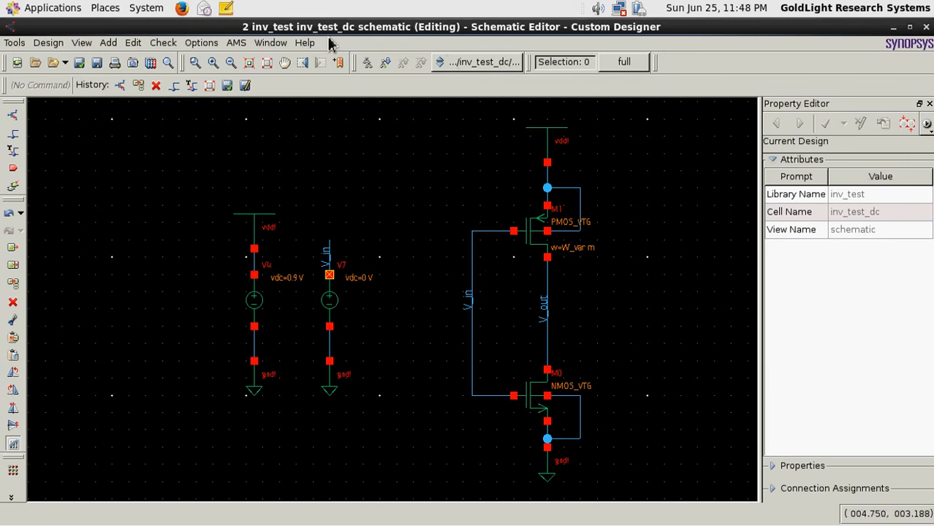
{"action": "left_click", "coordinate": [930, 26]}
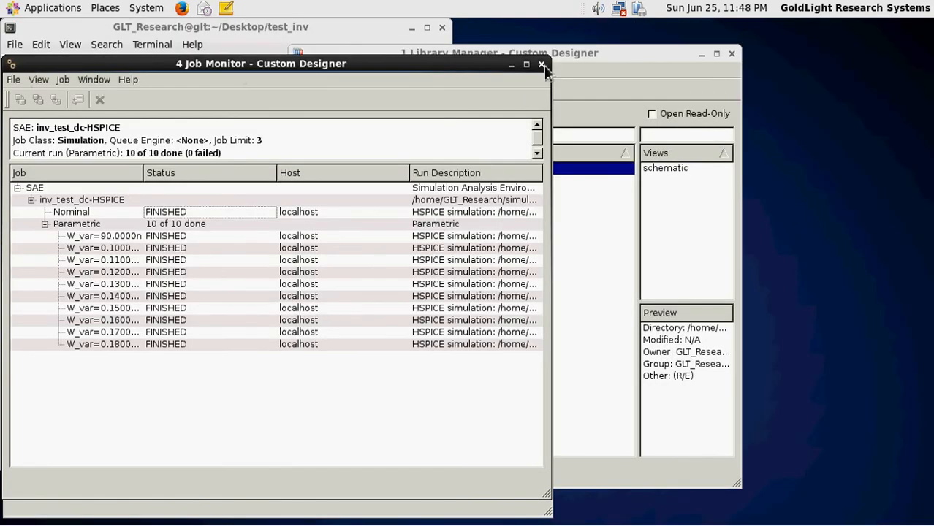
Close the job monitor and HSPICE results windows and open the inv_test_tran schematic from library inv_test in a maximized window
{"action": "left_click", "coordinate": [543, 66]}
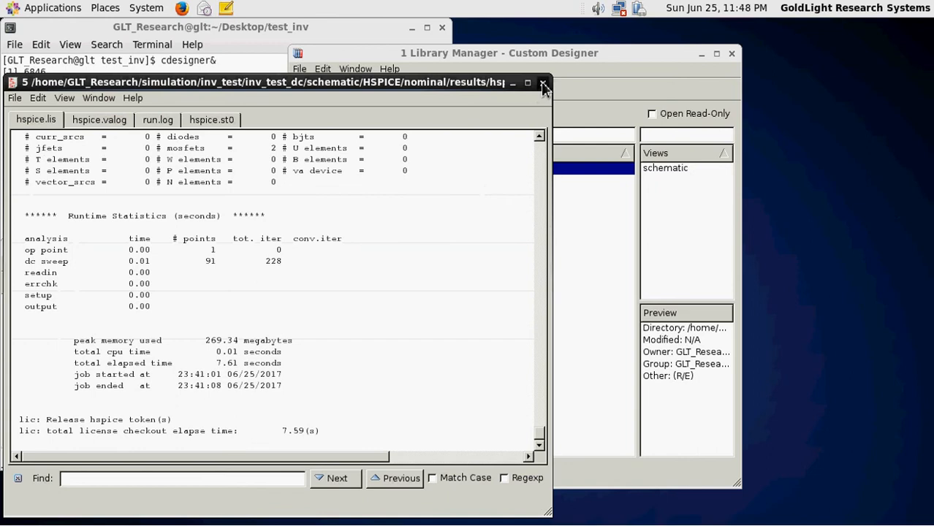
{"action": "left_click", "coordinate": [539, 85]}
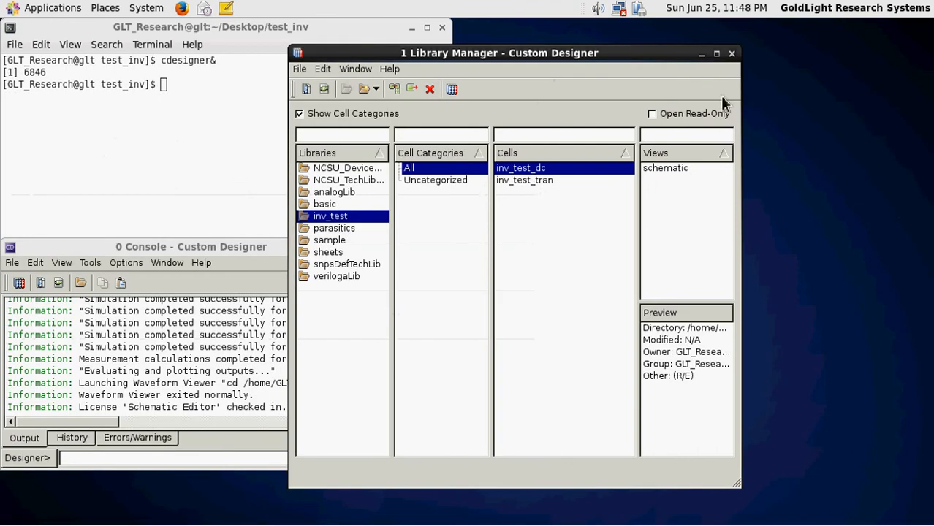
{"action": "left_click", "coordinate": [531, 179]}
{"action": "double_click", "coordinate": [550, 182]}
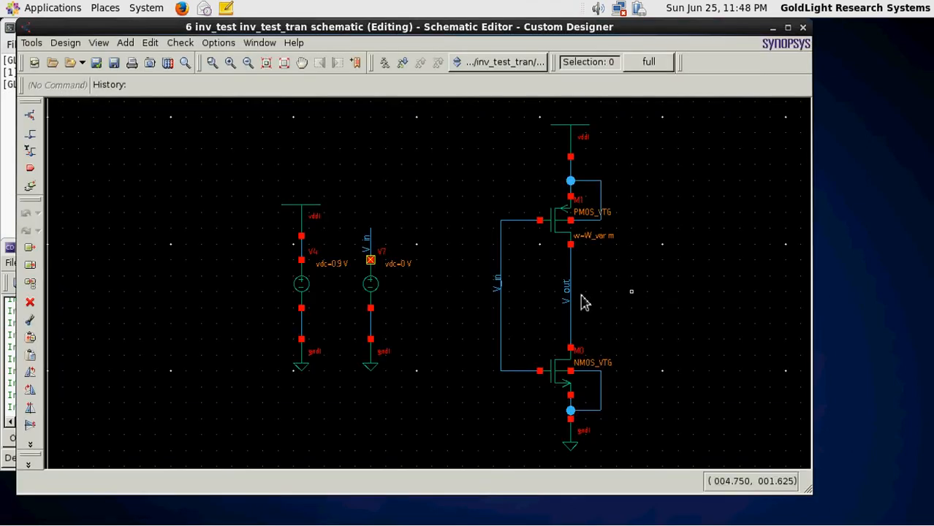
{"action": "left_click", "coordinate": [789, 27]}
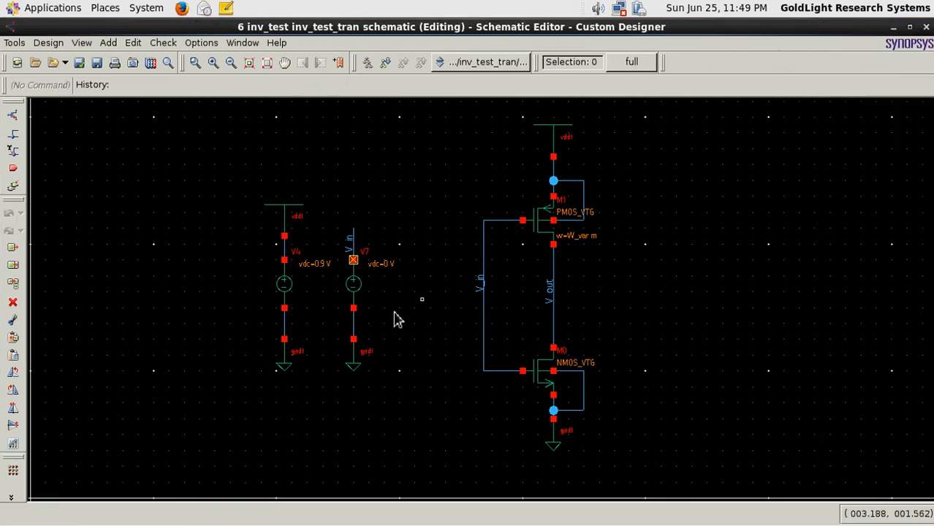
Delete the DC voltage source V7 between the V_in wire and its ground
{"action": "left_click_drag", "start_coordinate": [338, 197], "coordinate": [409, 412]}
{"action": "left_click", "coordinate": [354, 291]}
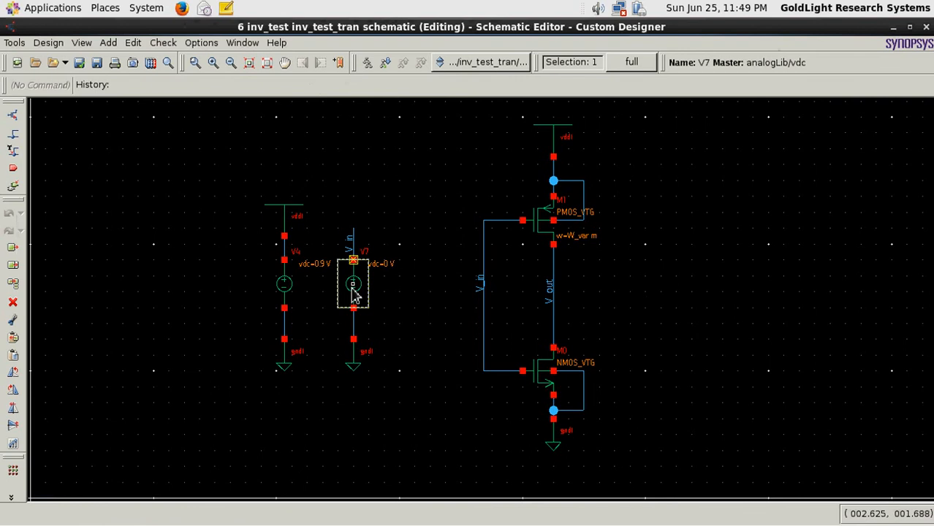
{"action": "key", "text": "Delete"}
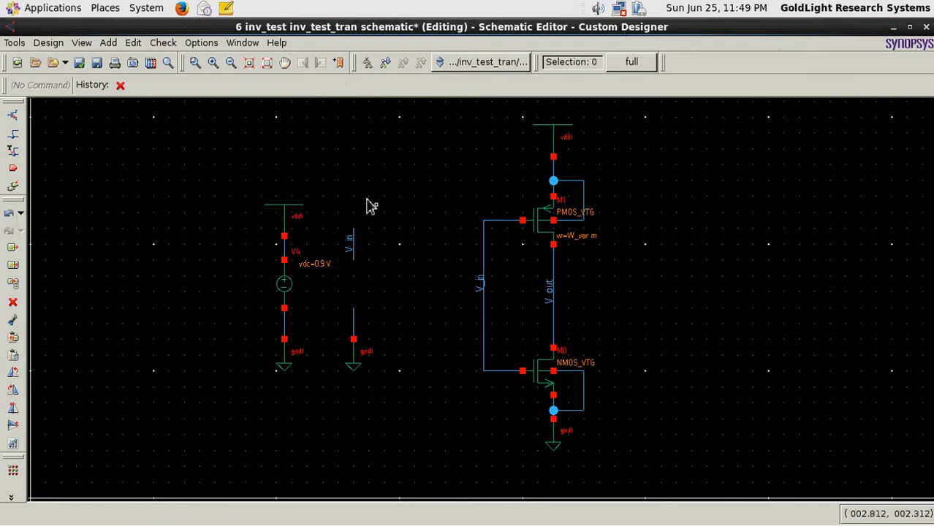
Add a vpulse symbol from analogLib and move it into the gap between the V_in wire and its ground
{"action": "left_click", "coordinate": [20, 128]}
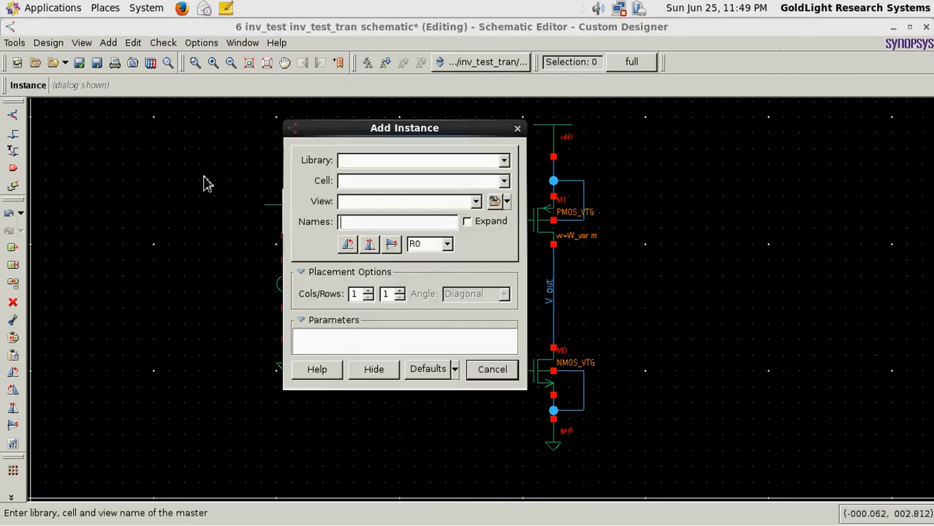
{"action": "left_click", "coordinate": [503, 161]}
{"action": "left_click", "coordinate": [450, 211]}
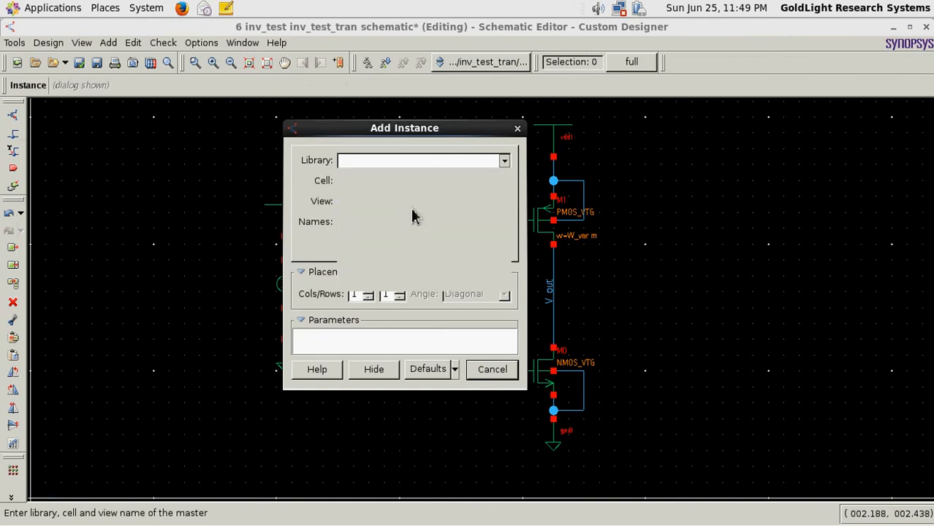
{"action": "left_click", "coordinate": [461, 145]}
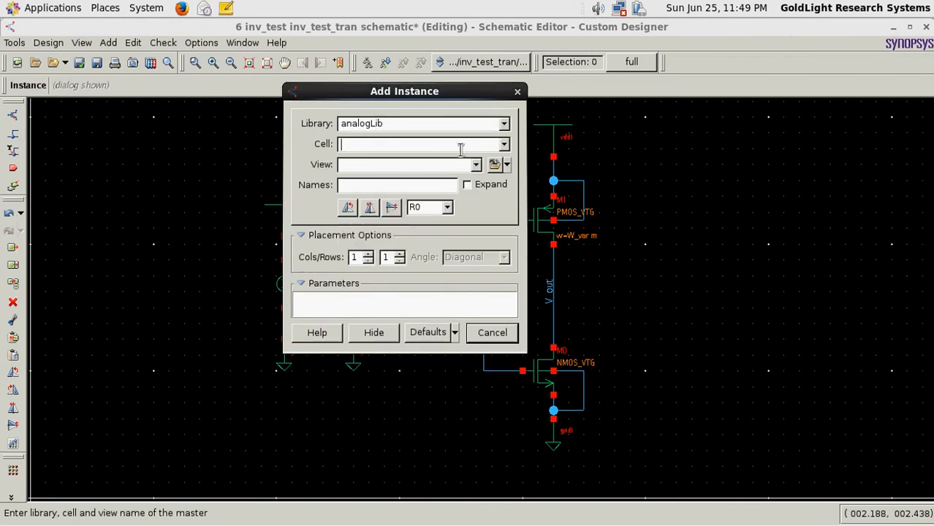
{"action": "type", "text": "vpulse"}
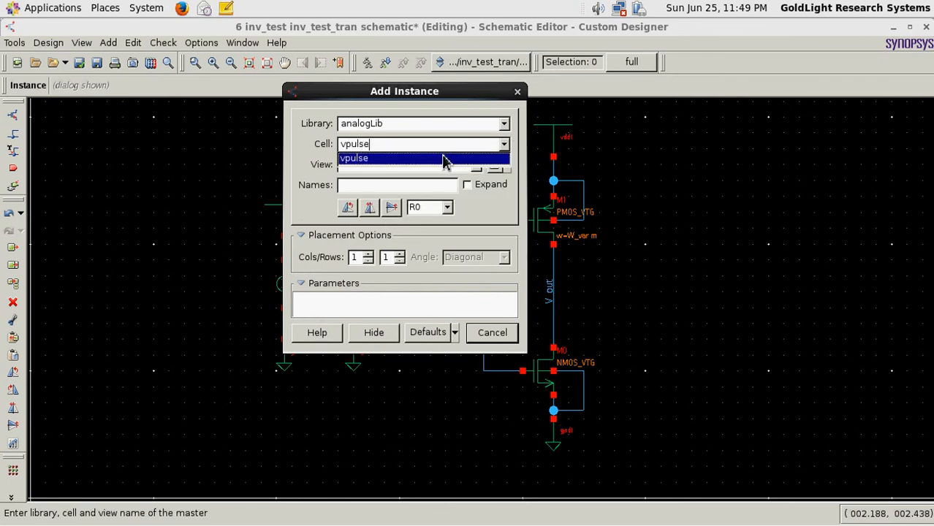
{"action": "left_click", "coordinate": [444, 159]}
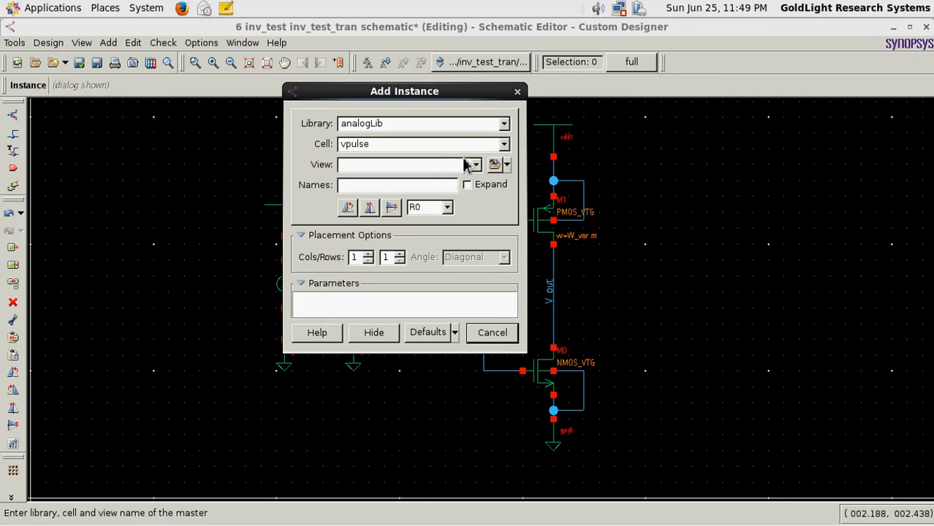
{"action": "left_click", "coordinate": [476, 165]}
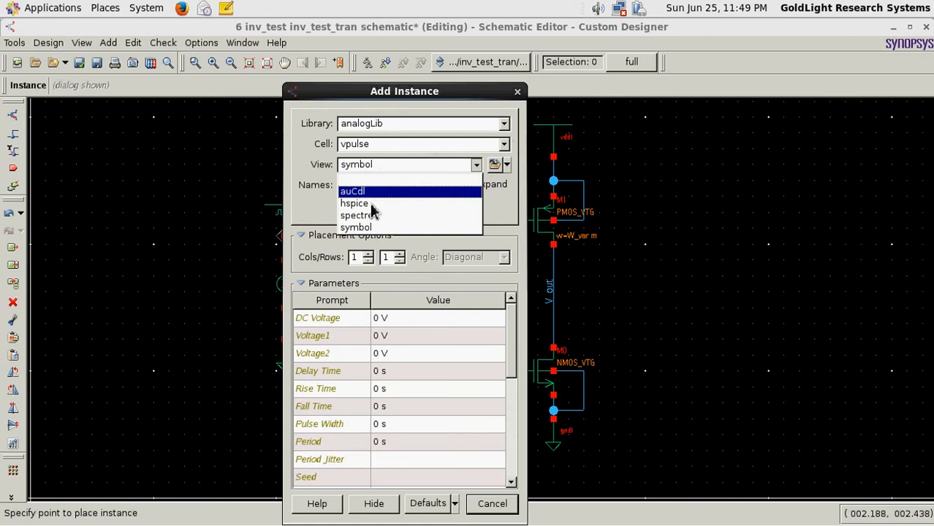
{"action": "left_click", "coordinate": [387, 228]}
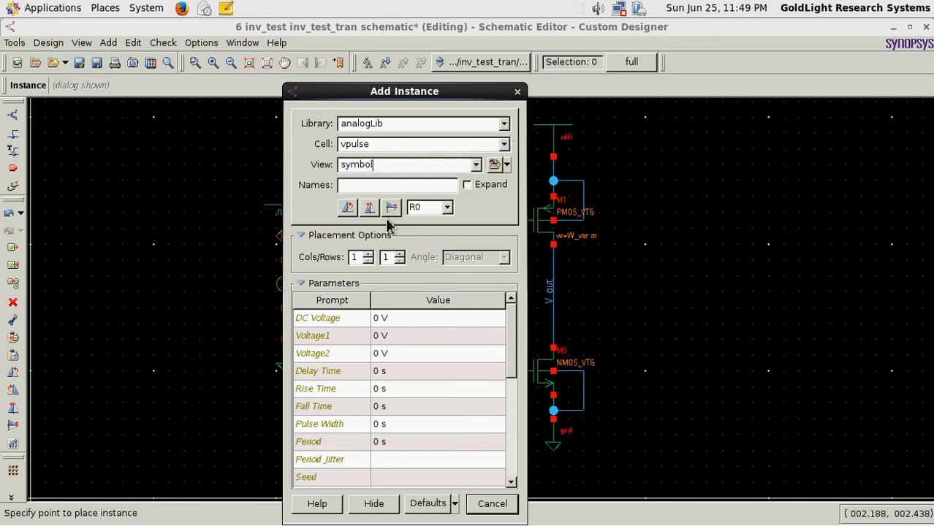
{"action": "left_click", "coordinate": [691, 275]}
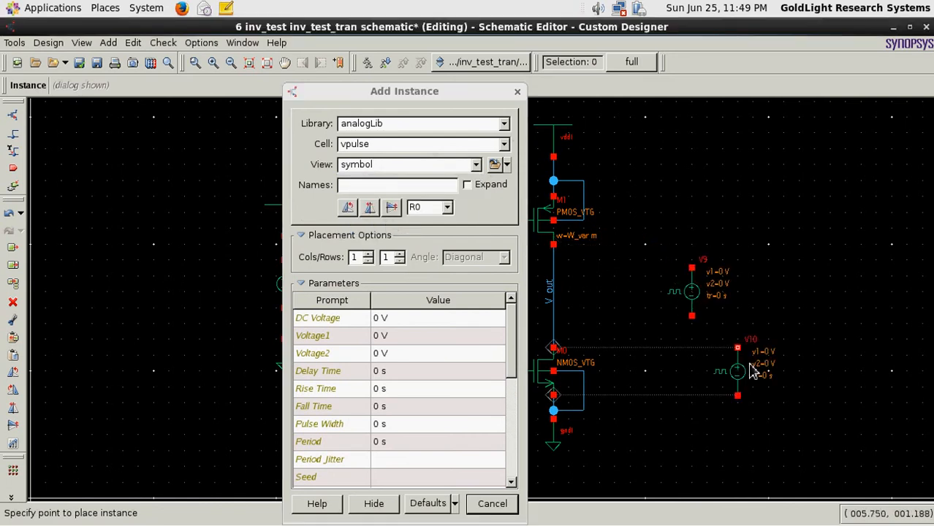
{"action": "key", "text": "Escape"}
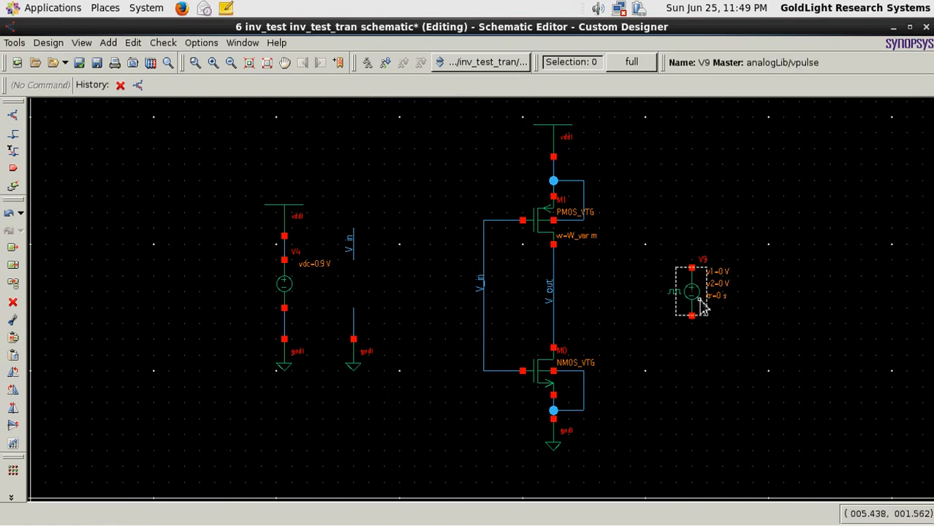
{"action": "left_click_drag", "start_coordinate": [702, 307], "coordinate": [365, 302]}
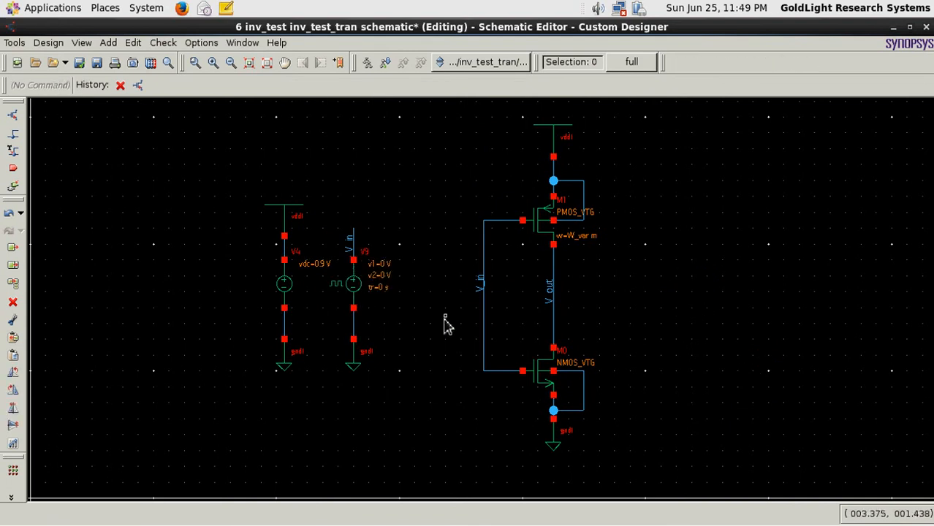
Open the properties of the vpulse source and set Voltage1 to 0.9 V
{"action": "left_click", "coordinate": [361, 292]}
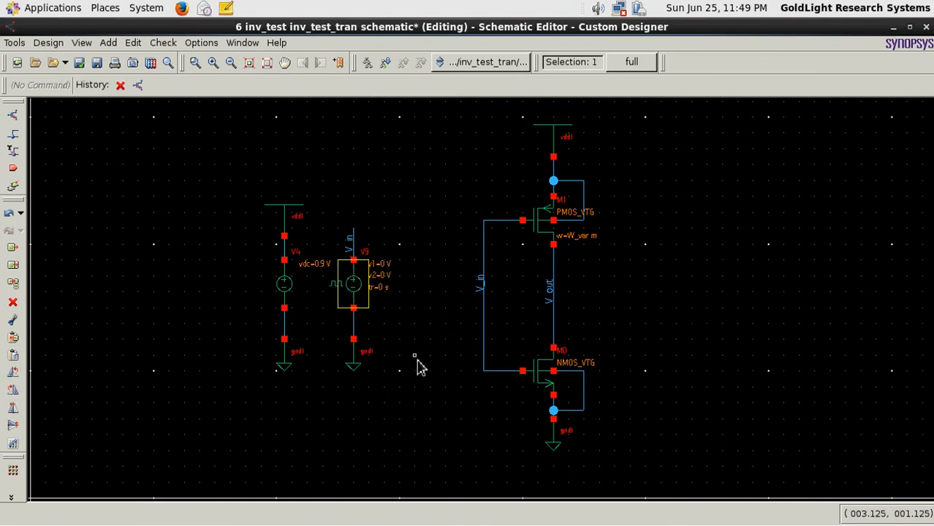
{"action": "key", "text": "q"}
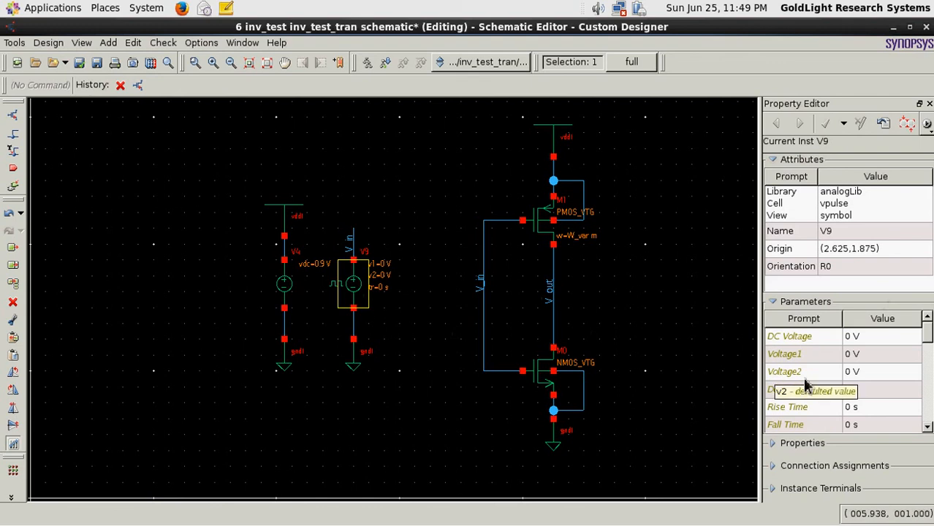
{"action": "left_click", "coordinate": [854, 355]}
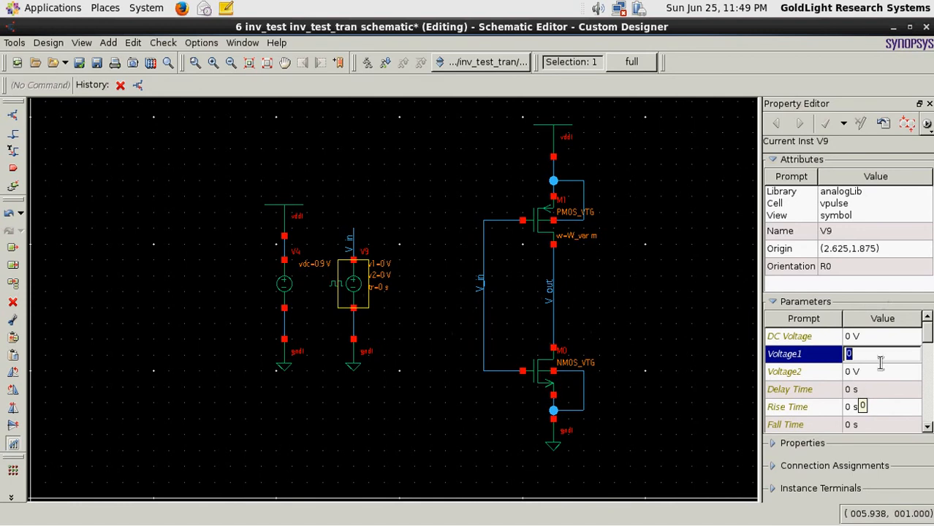
{"action": "type", "text": "9"}
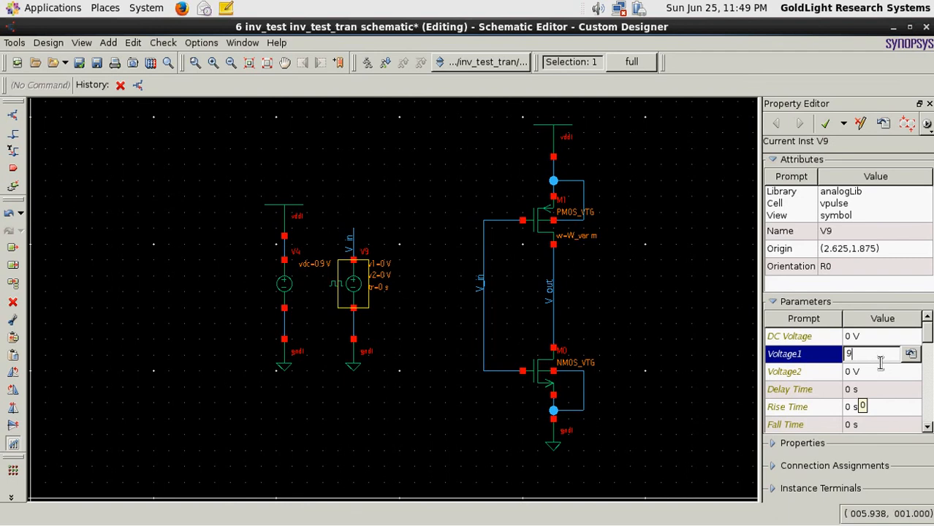
{"action": "key", "text": "BackSpace"}
{"action": "type", "text": "0.9"}
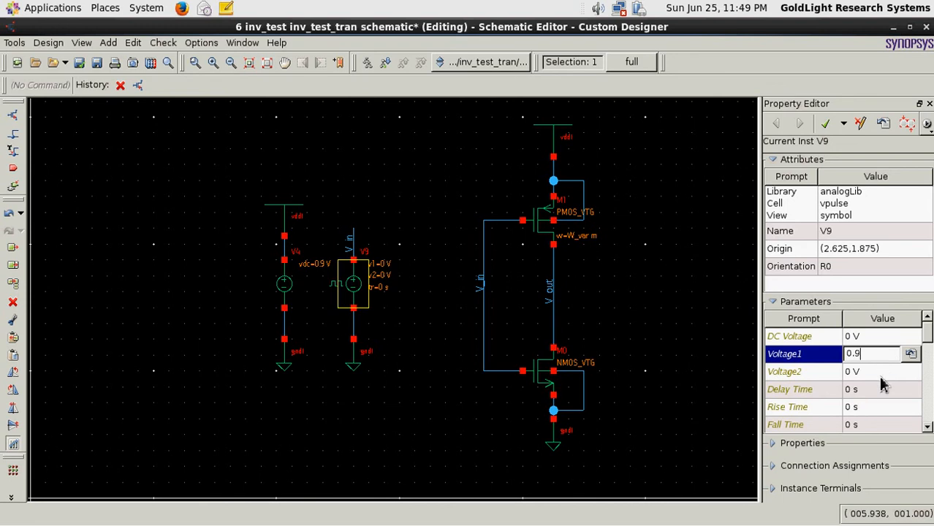
{"action": "left_click", "coordinate": [882, 374]}
Set the vpulse source's rise time and fall time to 1p s each
{"action": "left_click", "coordinate": [927, 341]}
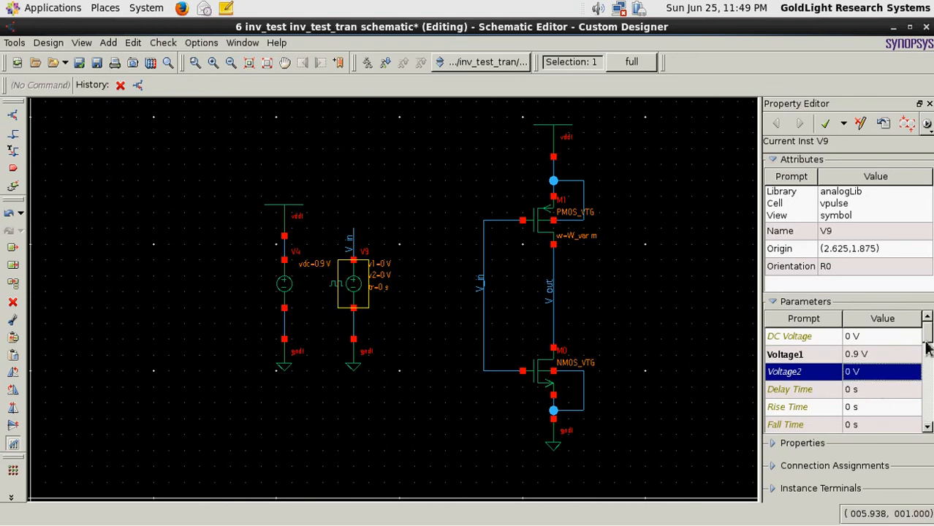
{"action": "scroll", "coordinate": [929, 338], "scroll_direction": "down", "scroll_amount": 2}
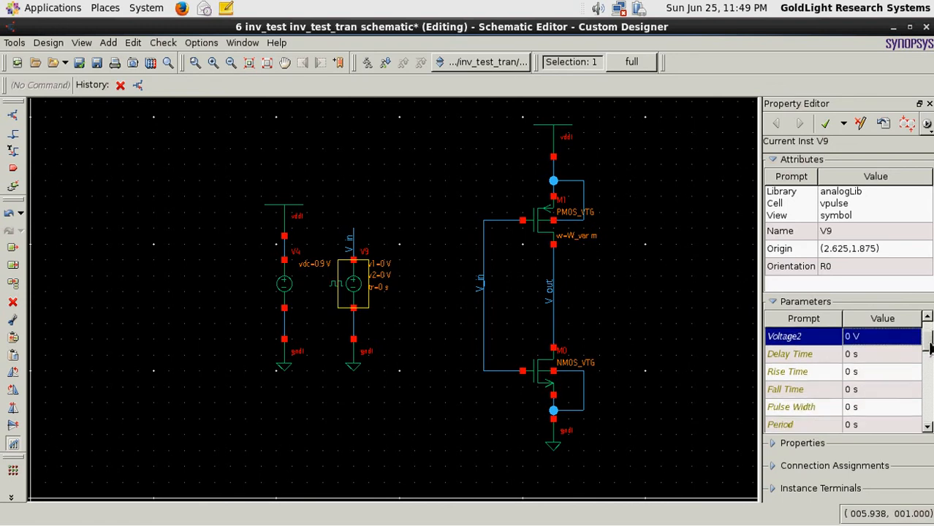
{"action": "left_click", "coordinate": [881, 375]}
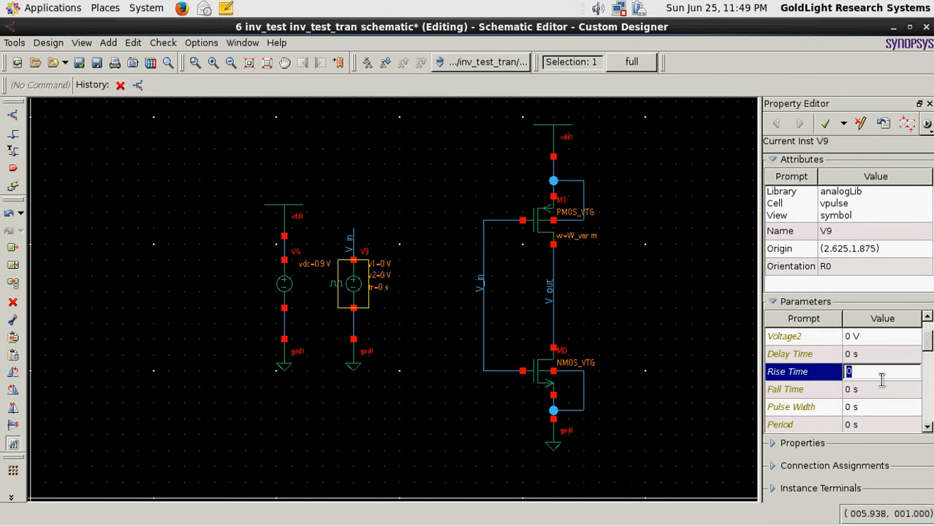
{"action": "type", "text": "1p"}
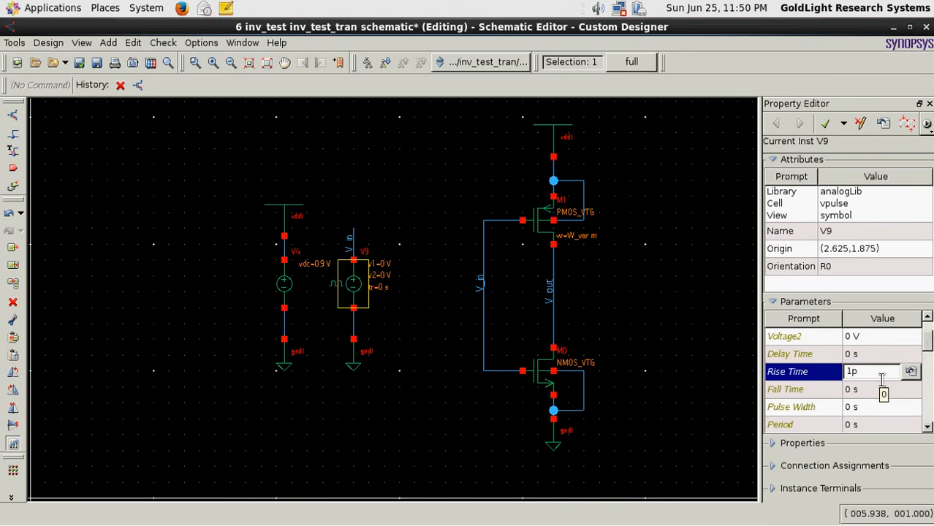
{"action": "left_click", "coordinate": [881, 393]}
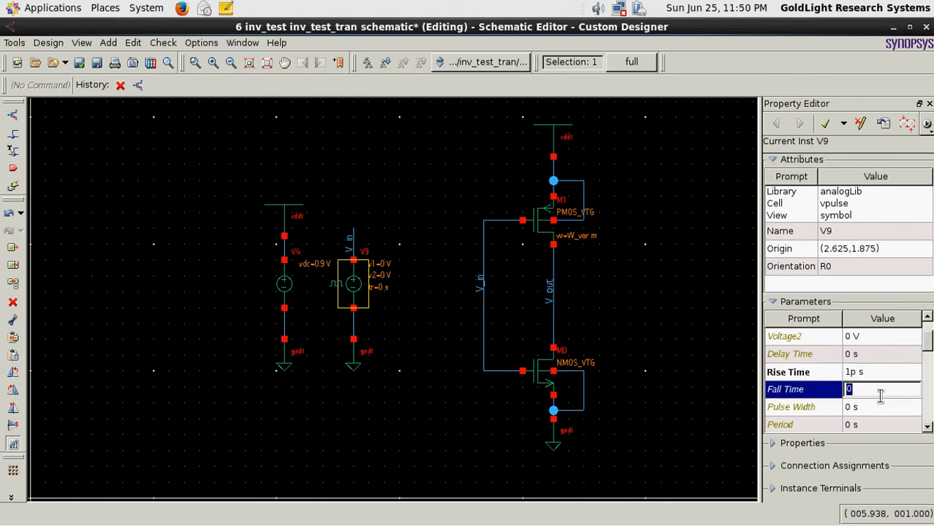
{"action": "type", "text": "1p"}
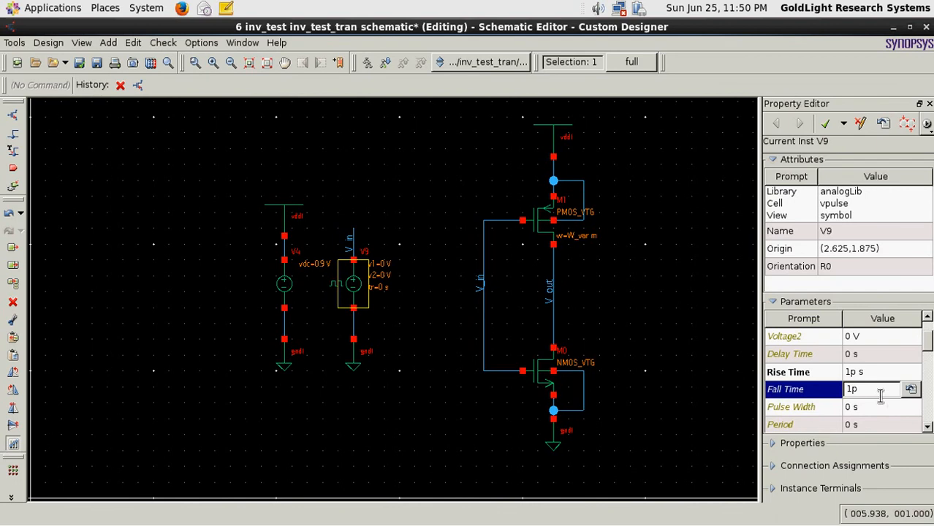
Set the vpulse source's pulse width to 50u s and period to 100u s, and save the schematic with these values applied
{"action": "left_click", "coordinate": [875, 412]}
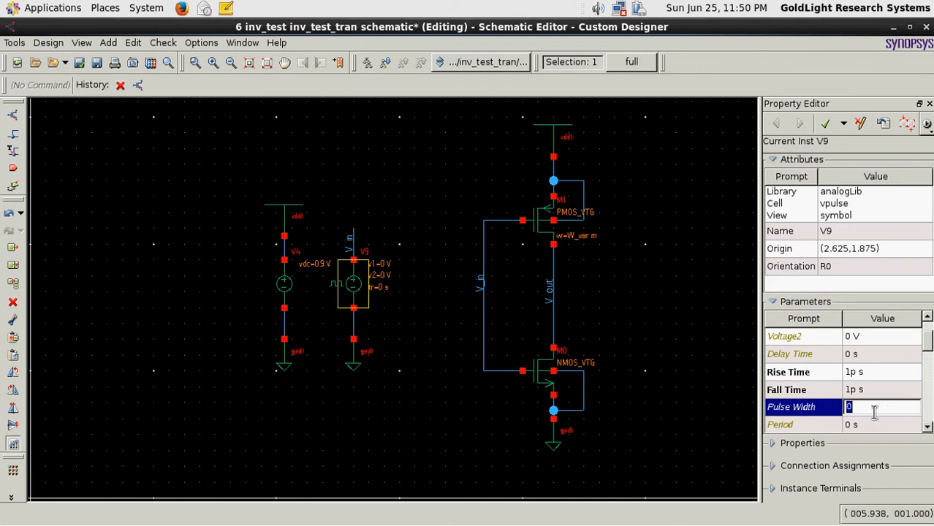
{"action": "type", "text": "50"}
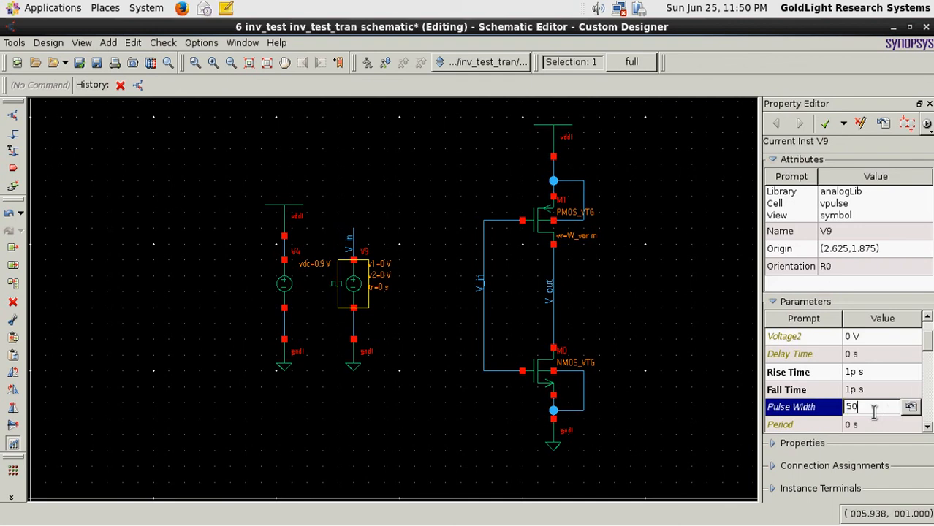
{"action": "type", "text": "u"}
{"action": "key", "text": "Tab"}
{"action": "type", "text": "100"}
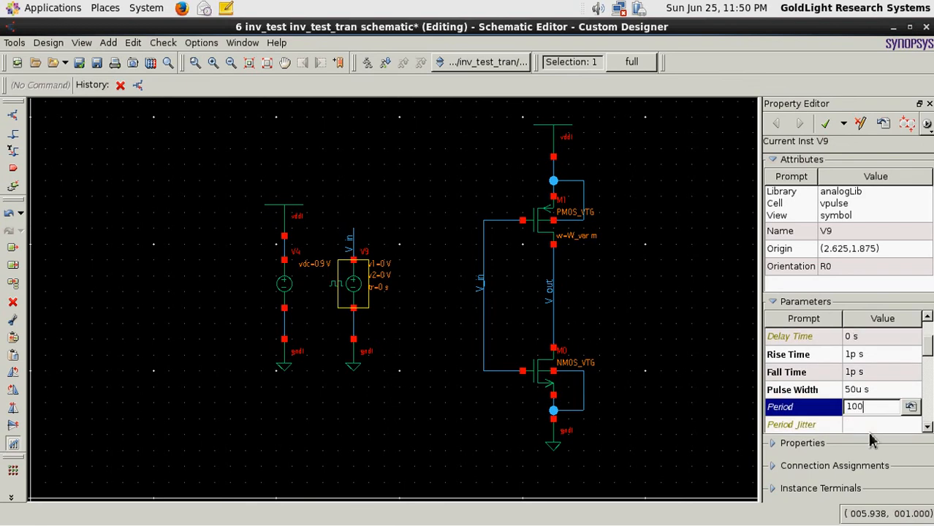
{"action": "type", "text": "u"}
{"action": "key", "text": "Return"}
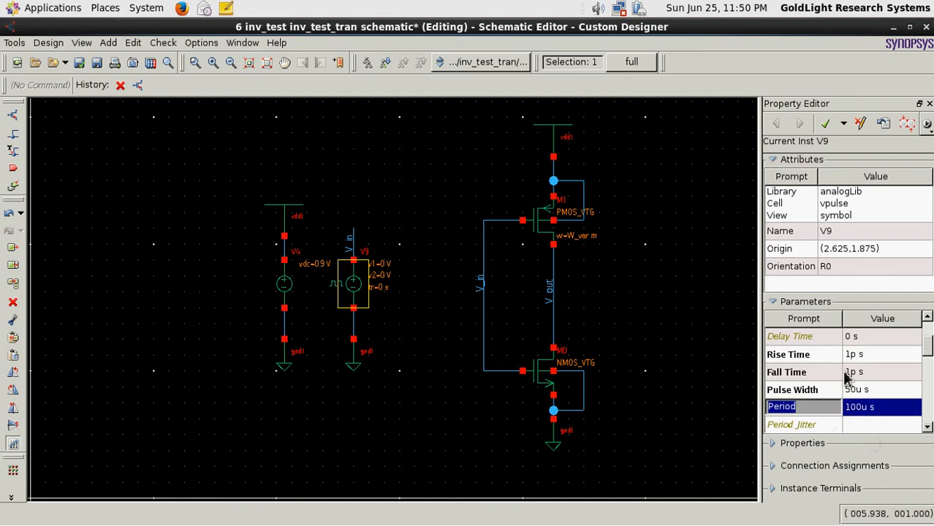
{"action": "left_click", "coordinate": [831, 126]}
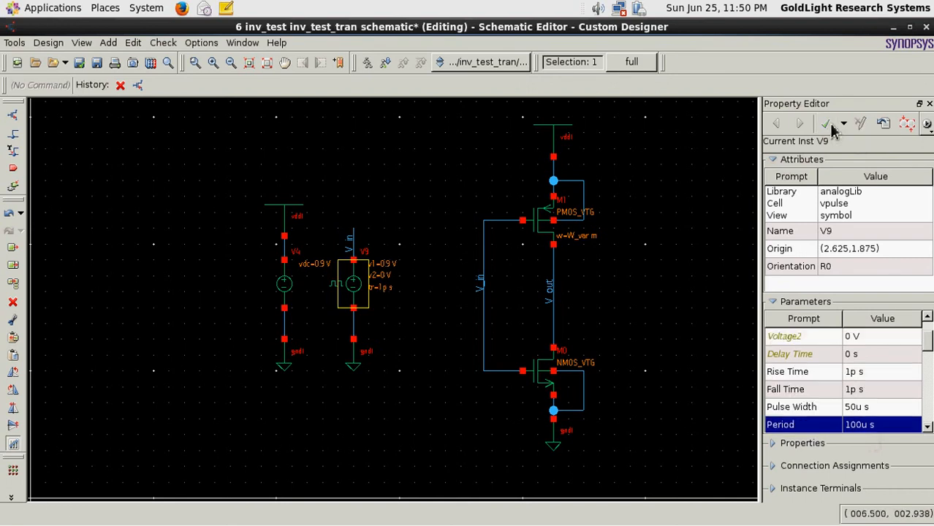
{"action": "left_click", "coordinate": [76, 66]}
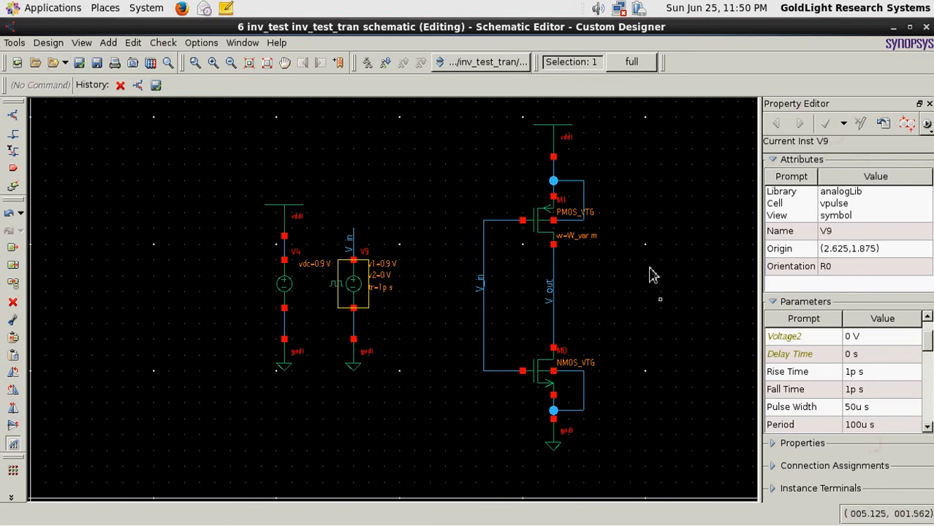
Open the SAE simulation environment for inv_test_tran and start creating a tran analysis
{"action": "left_click", "coordinate": [24, 45]}
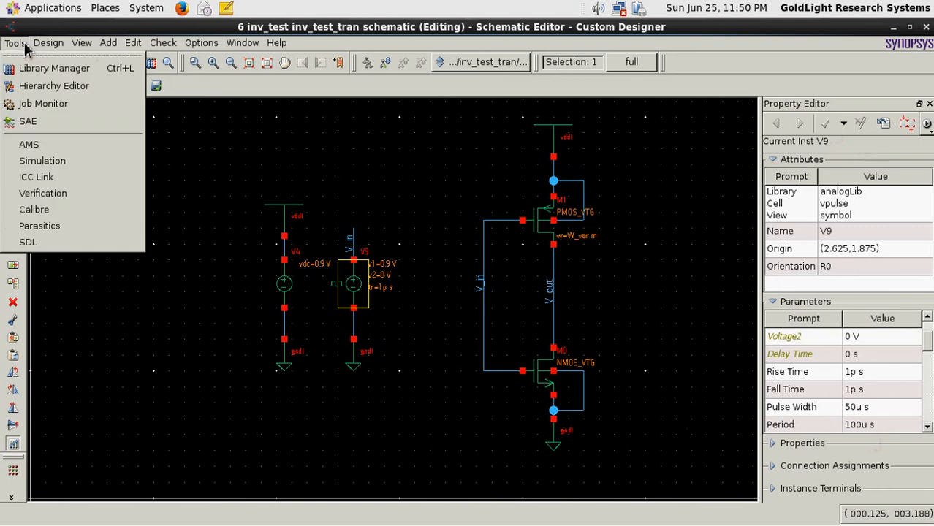
{"action": "left_click", "coordinate": [33, 123]}
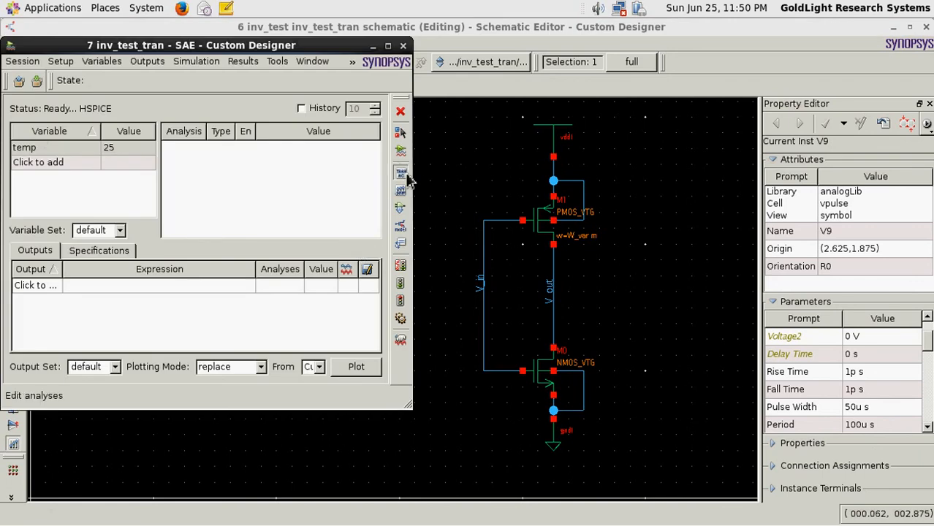
{"action": "left_click", "coordinate": [407, 177]}
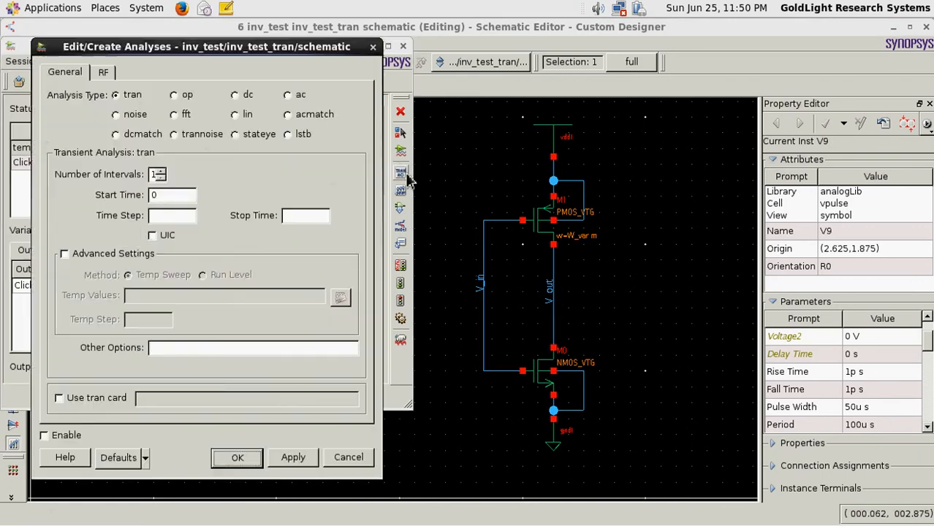
{"action": "left_click", "coordinate": [234, 96]}
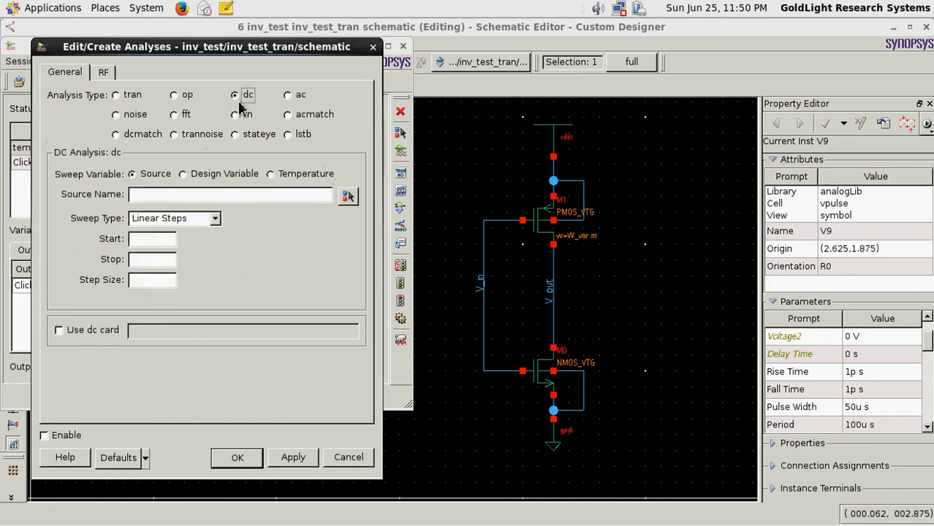
{"action": "left_click", "coordinate": [132, 96]}
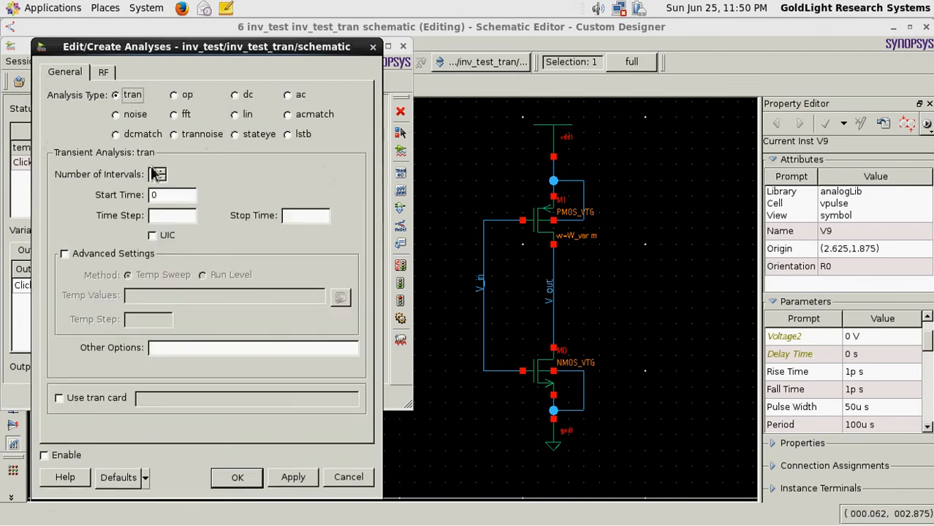
Set the transient analysis time step to 1n and start entering its stop time
{"action": "left_click", "coordinate": [176, 220]}
{"action": "type", "text": "in"}
{"action": "key", "text": "BackSpace"}
{"action": "key", "text": "BackSpace"}
{"action": "type", "text": "1n"}
{"action": "left_click", "coordinate": [324, 221]}
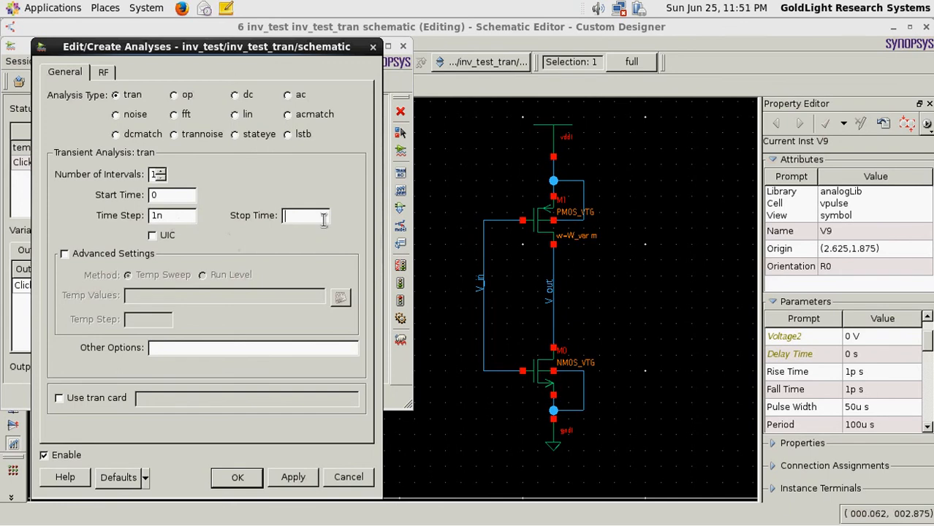